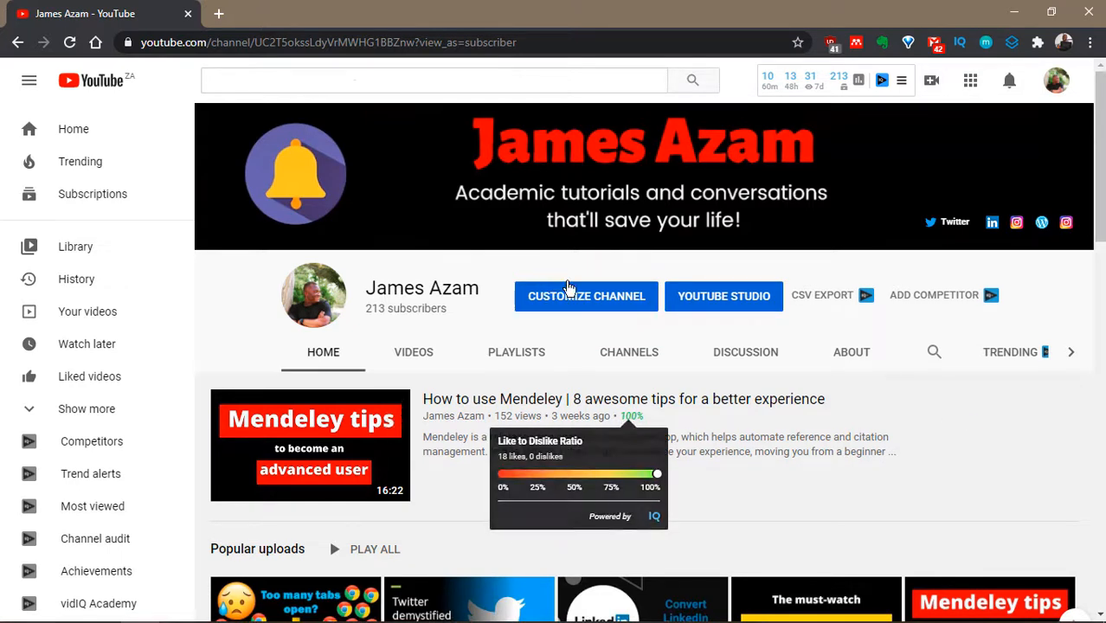
Open YouTube Studio and start a video upload with Mendeley citation.mp4 from the Final Video folder
{"action": "left_click", "coordinate": [718, 310]}
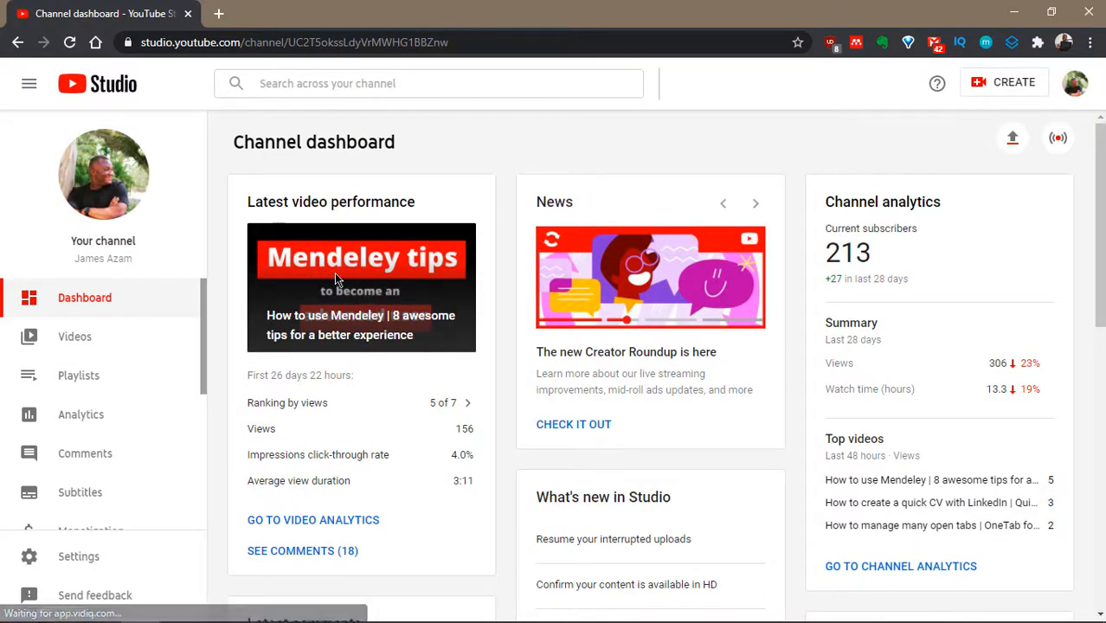
{"action": "left_click", "coordinate": [1014, 142]}
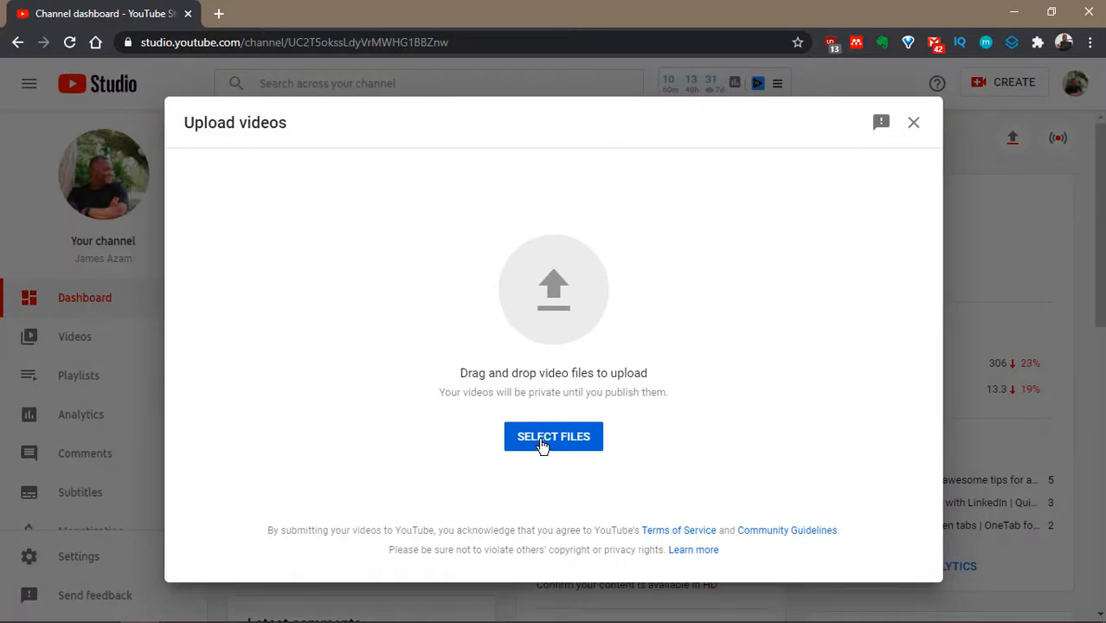
{"action": "left_click", "coordinate": [542, 443]}
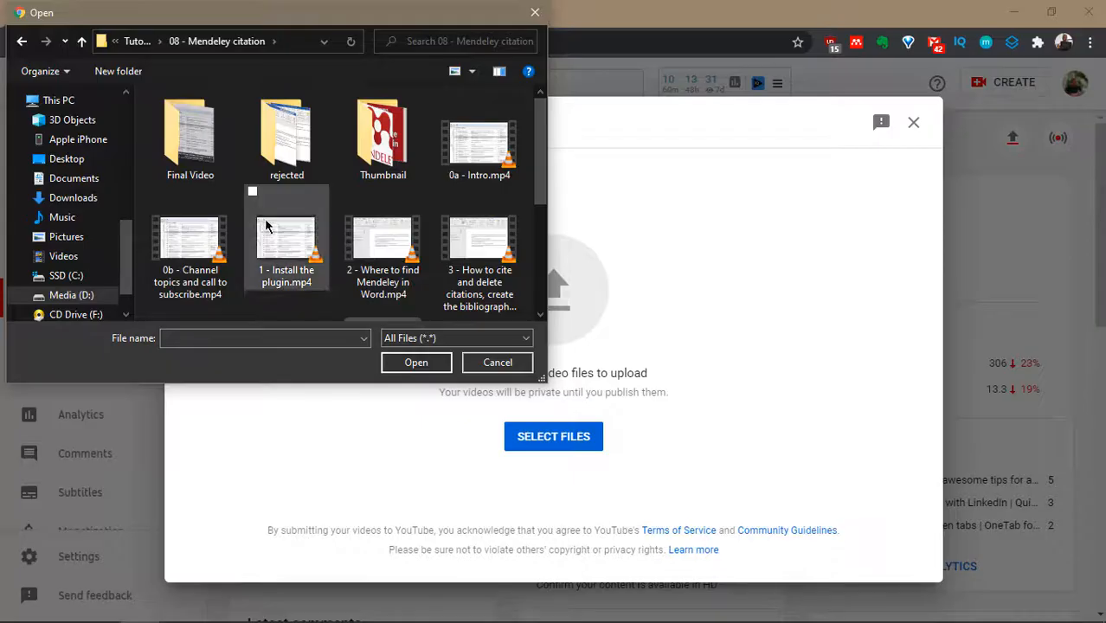
{"action": "double_click", "coordinate": [189, 156]}
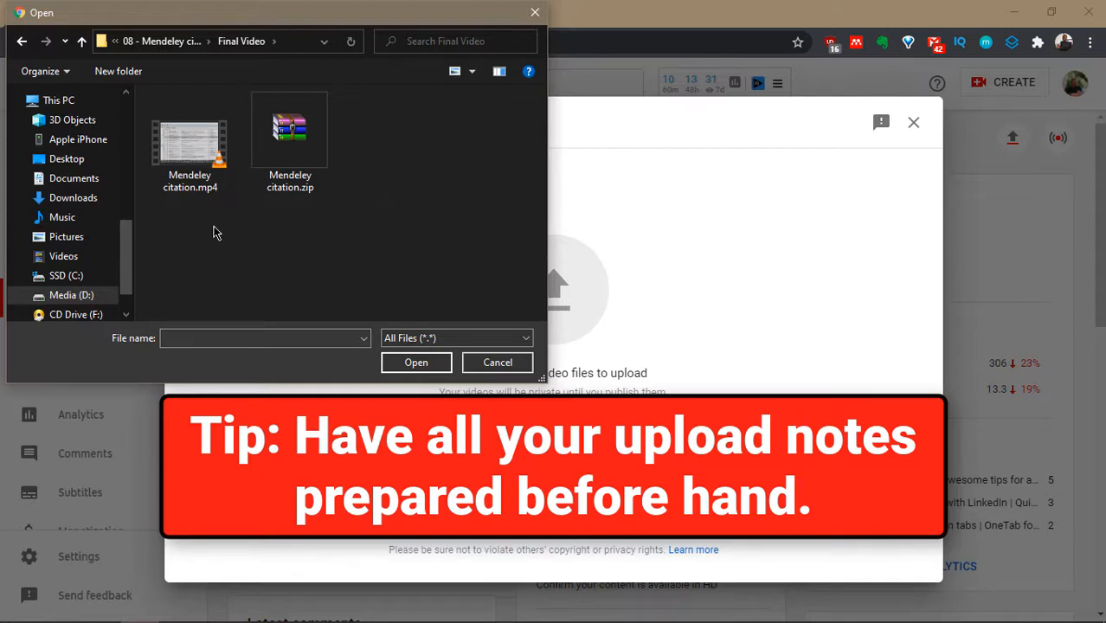
{"action": "double_click", "coordinate": [189, 152]}
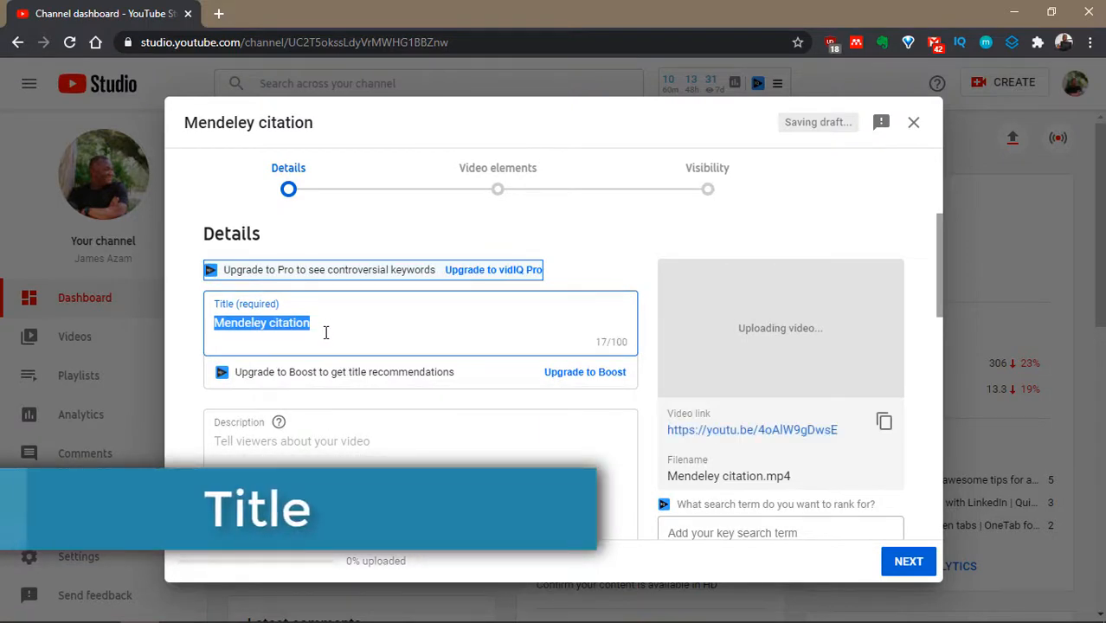
Replace the video title with "How to cite and manage references/bibliography in Microsoft word with Mendeley | In-depth tutorial", copied from the Sublime Text upload notes
{"action": "mouse_move", "coordinate": [411, 621]}
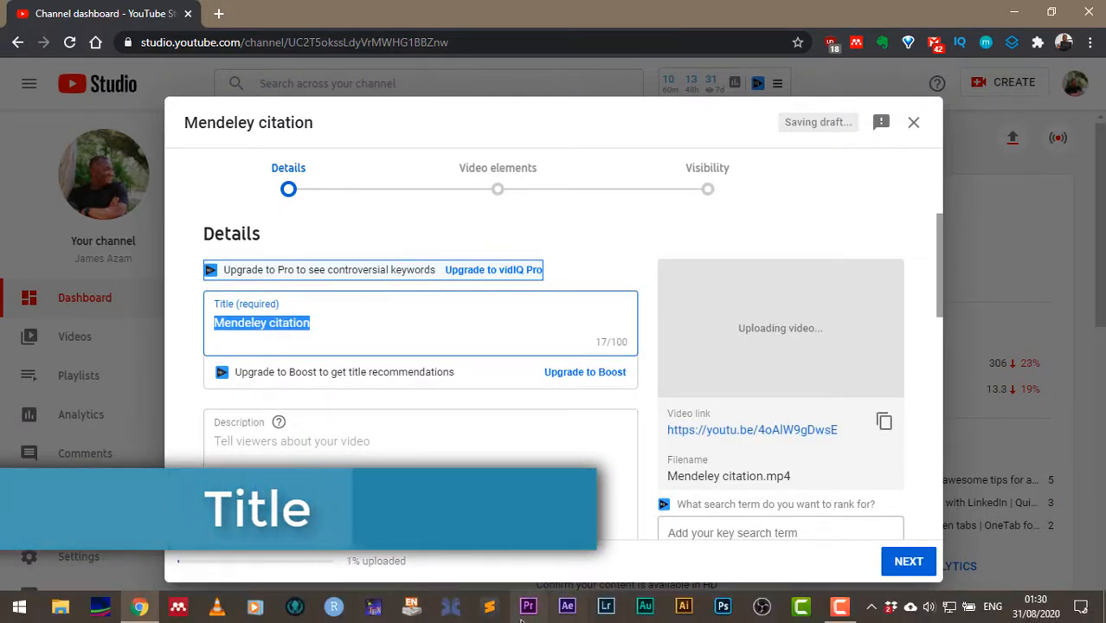
{"action": "left_click", "coordinate": [493, 611]}
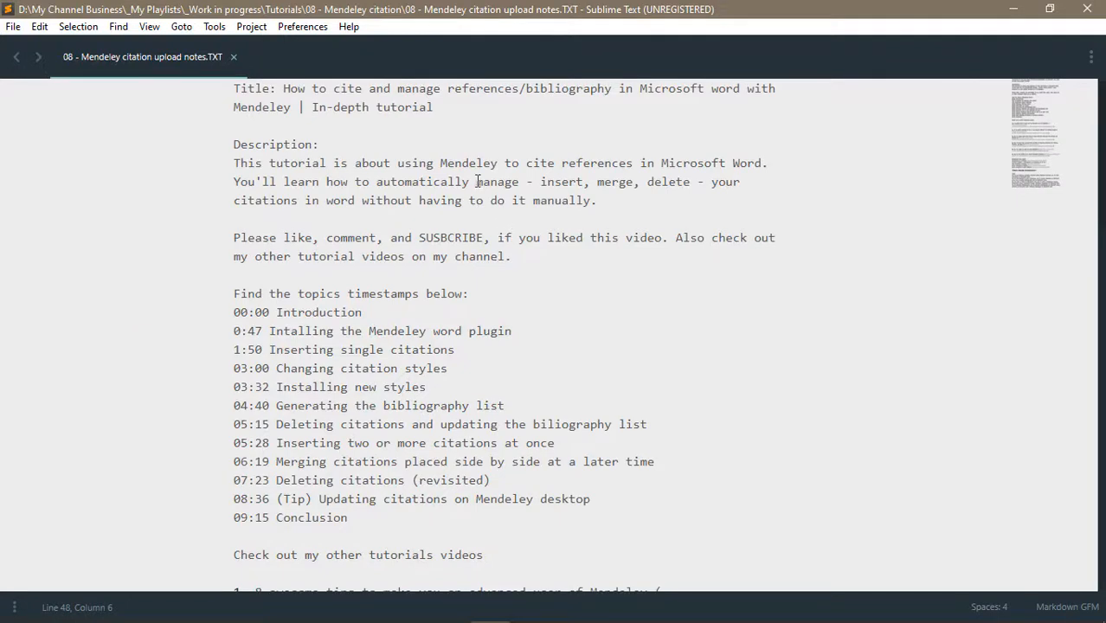
{"action": "left_click", "coordinate": [363, 108]}
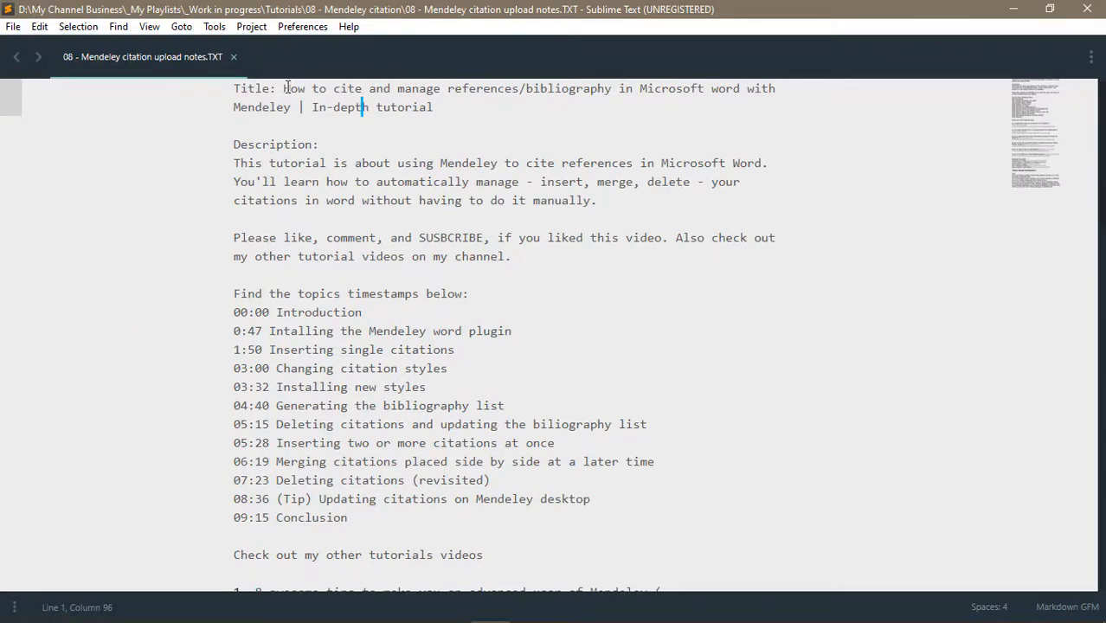
{"action": "left_click_drag", "start_coordinate": [285, 87], "coordinate": [434, 115]}
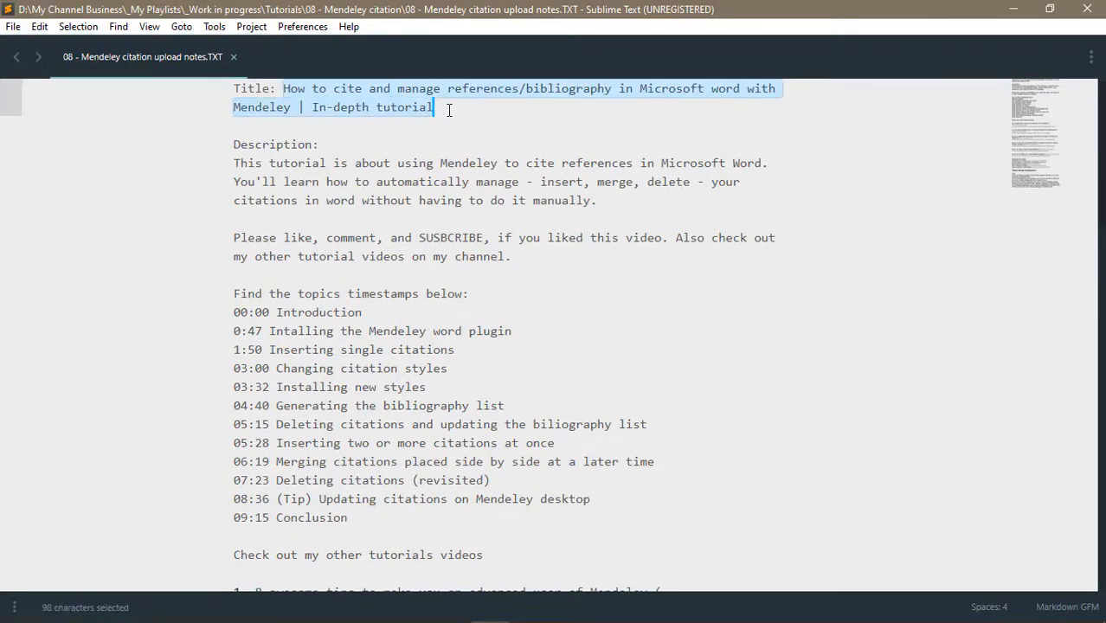
{"action": "key", "text": "ctrl+c"}
{"action": "key", "text": "alt+Tab"}
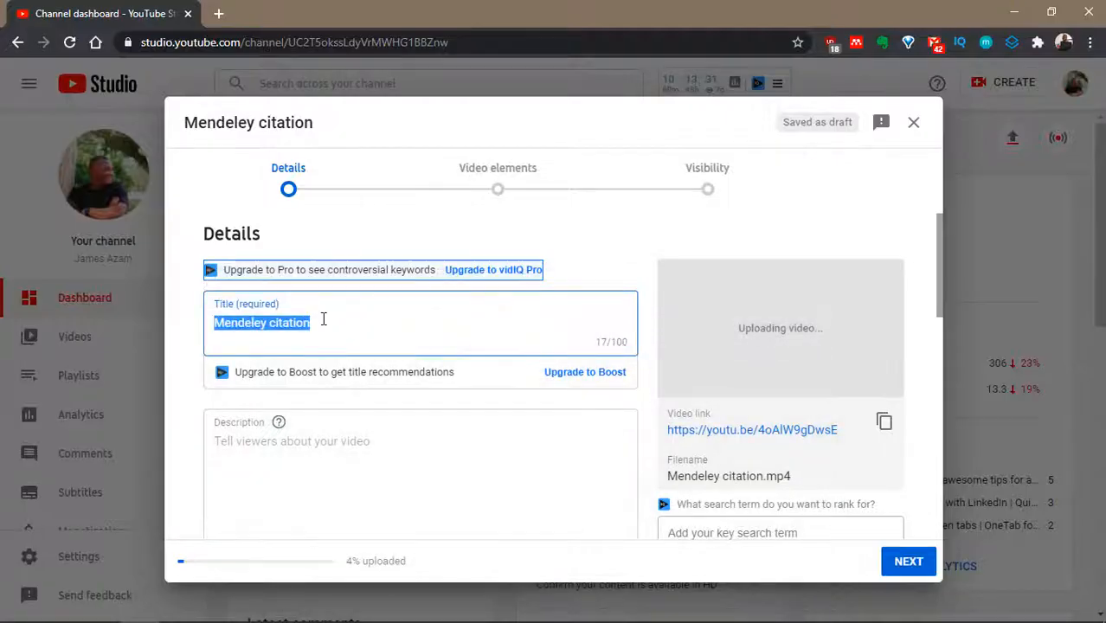
{"action": "left_click", "coordinate": [333, 321]}
{"action": "double_click", "coordinate": [336, 320]}
{"action": "left_click_drag", "start_coordinate": [335, 321], "coordinate": [205, 323]}
{"action": "key", "text": "ctrl+v"}
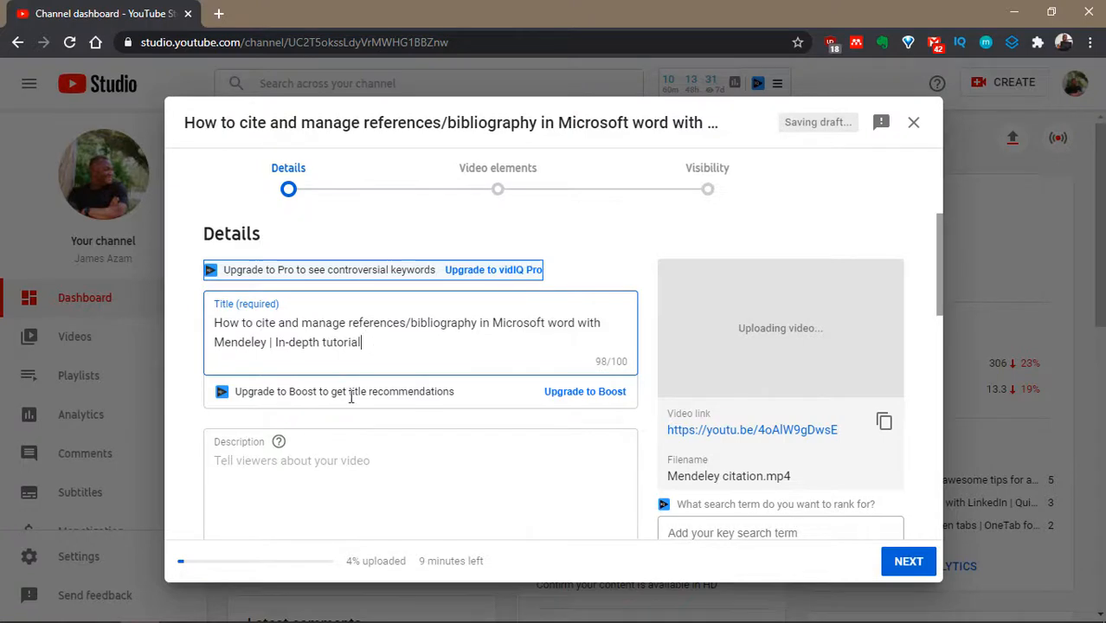
{"action": "left_click", "coordinate": [318, 456]}
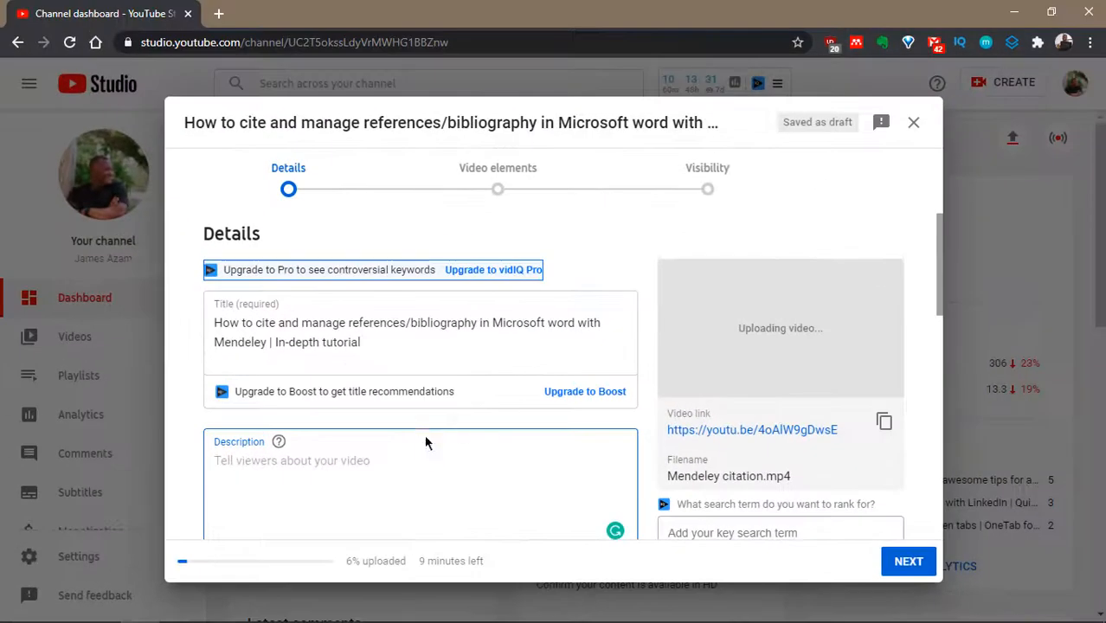
{"action": "scroll", "coordinate": [311, 460], "scroll_direction": "down", "scroll_amount": 2}
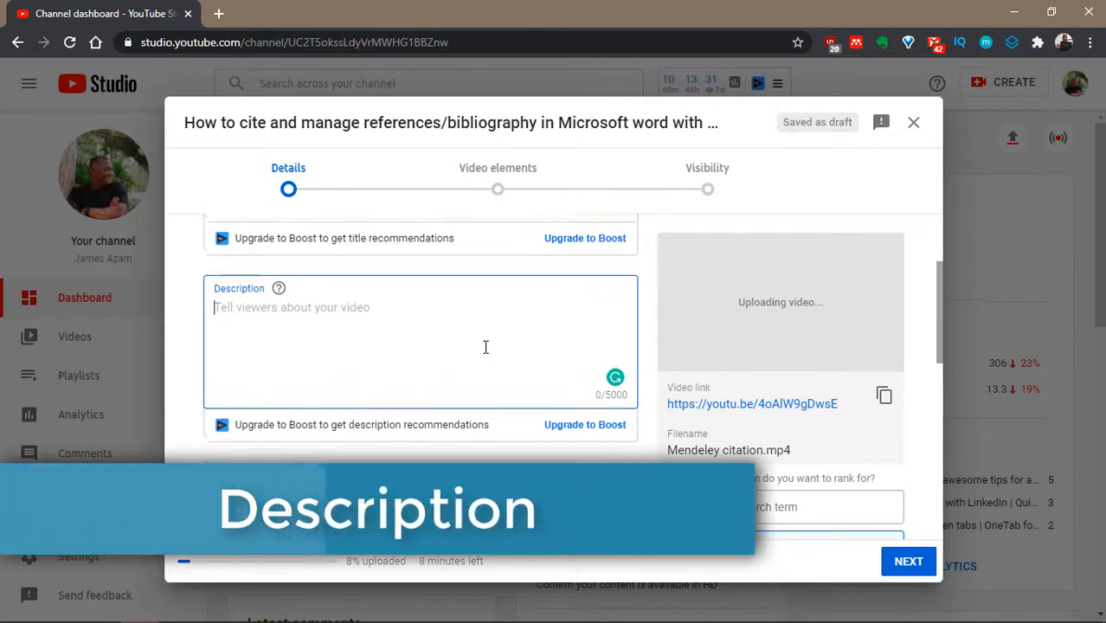
{"action": "scroll", "coordinate": [472, 345], "scroll_direction": "up", "scroll_amount": 2}
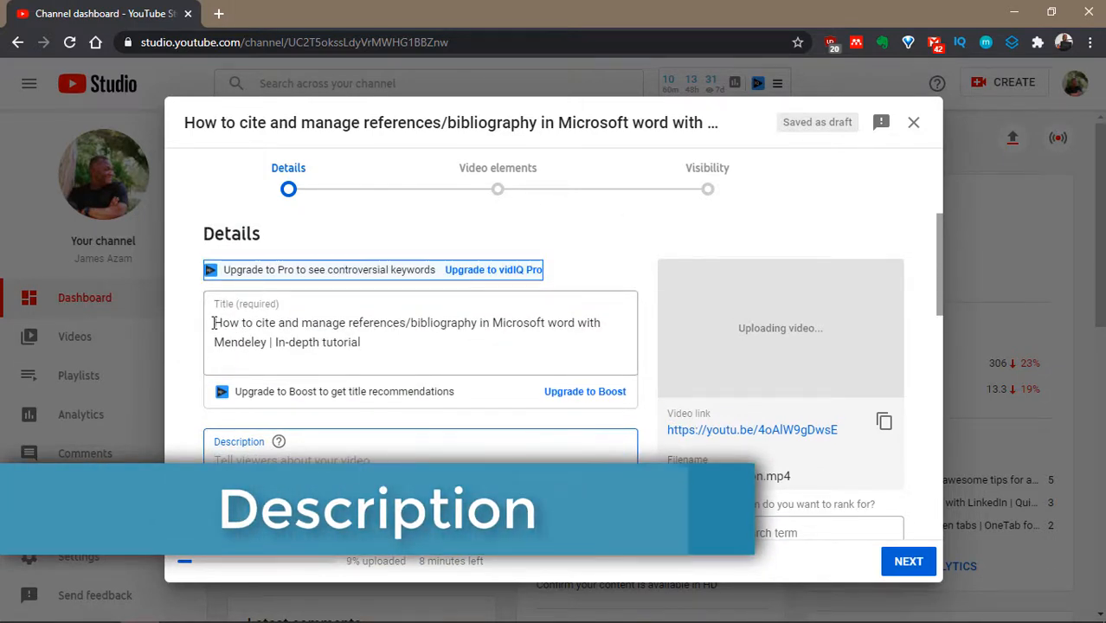
{"action": "left_click_drag", "start_coordinate": [360, 342], "coordinate": [213, 320]}
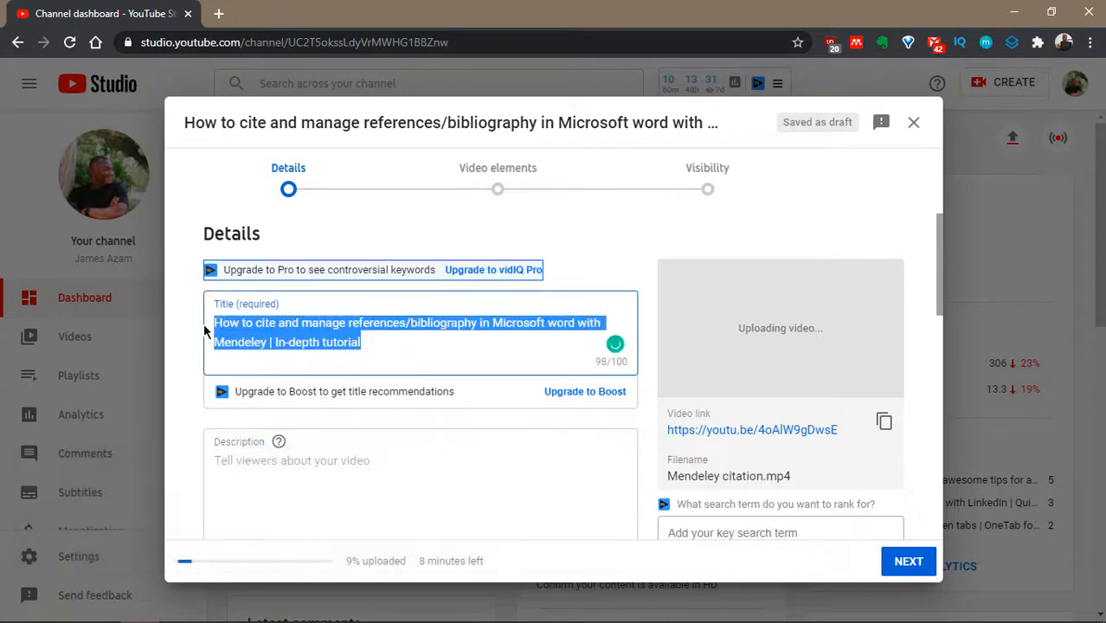
{"action": "left_click", "coordinate": [266, 463]}
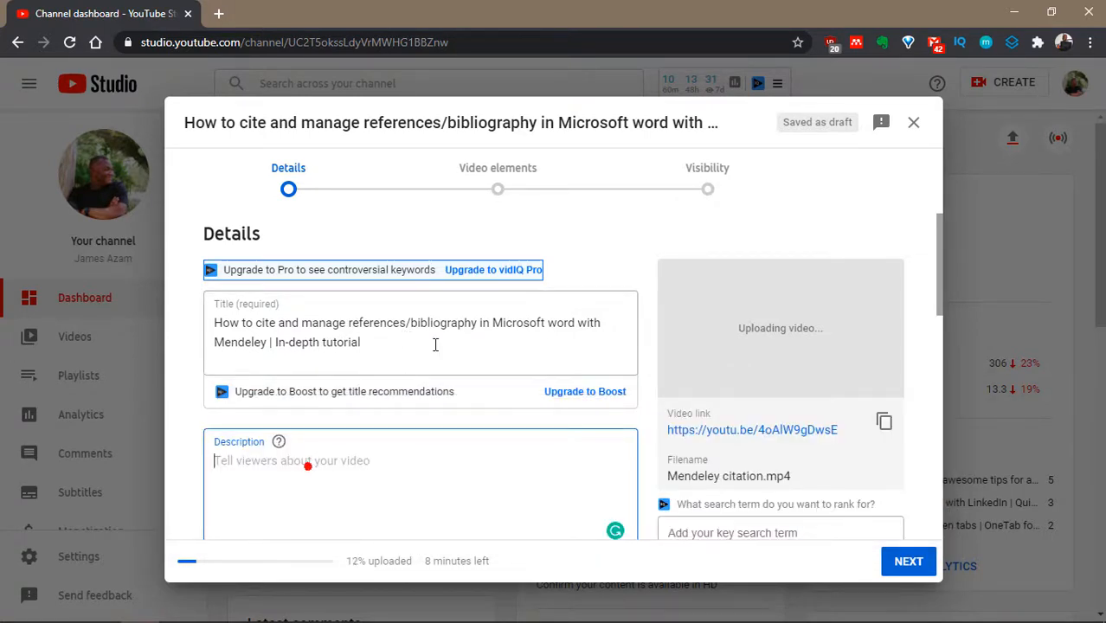
{"action": "scroll", "coordinate": [429, 343], "scroll_direction": "down", "scroll_amount": 1}
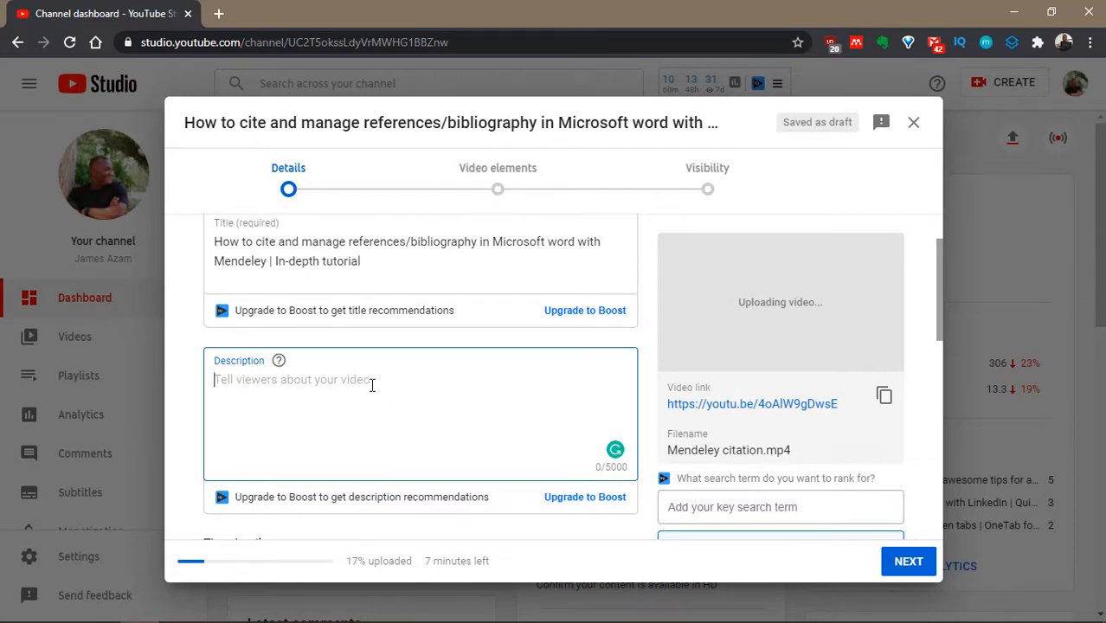
{"action": "scroll", "coordinate": [406, 318], "scroll_direction": "up", "scroll_amount": 2}
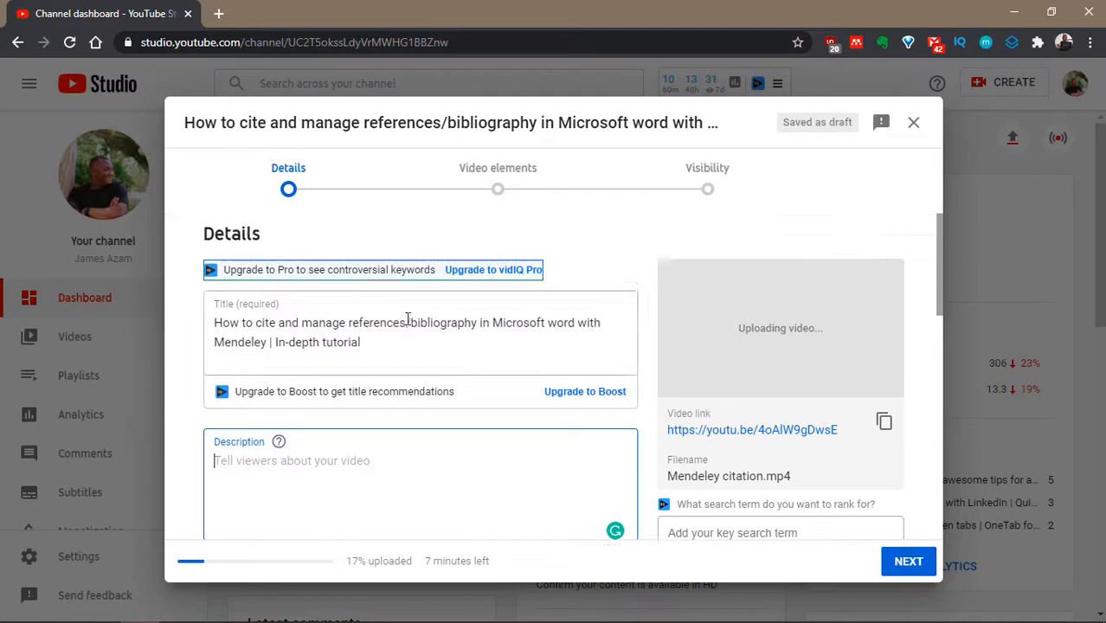
Copy the tutorial summary and the like, comment and subscribe paragraph from the Sublime Text notes into the video description
{"action": "left_click", "coordinate": [316, 463]}
{"action": "scroll", "coordinate": [397, 413], "scroll_direction": "down", "scroll_amount": 1}
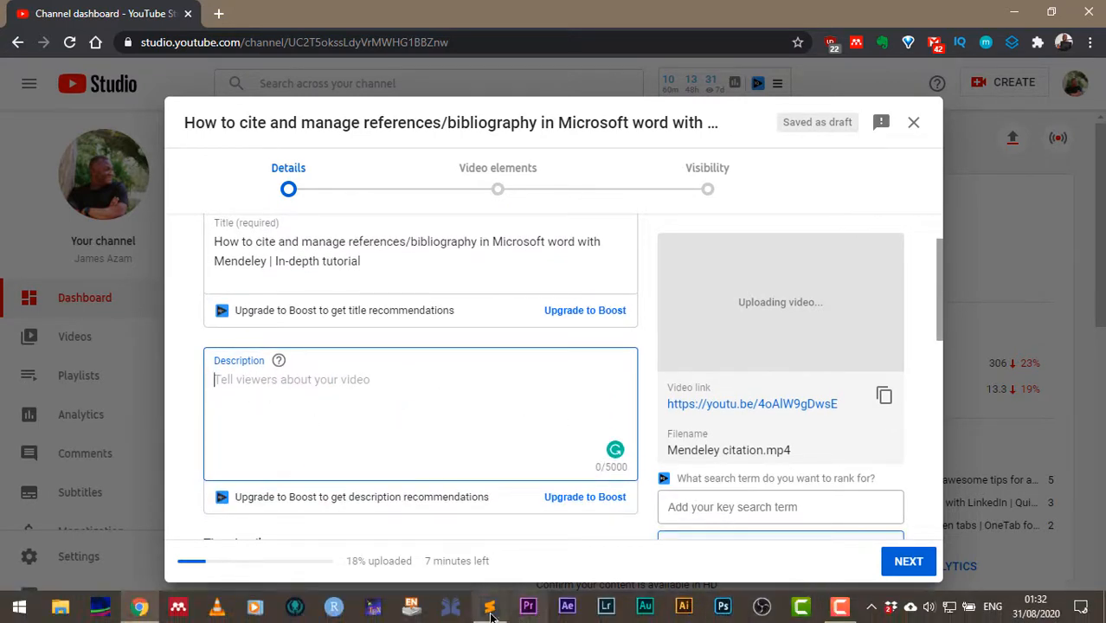
{"action": "left_click", "coordinate": [488, 606]}
{"action": "left_click", "coordinate": [391, 232]}
{"action": "left_click", "coordinate": [234, 162]}
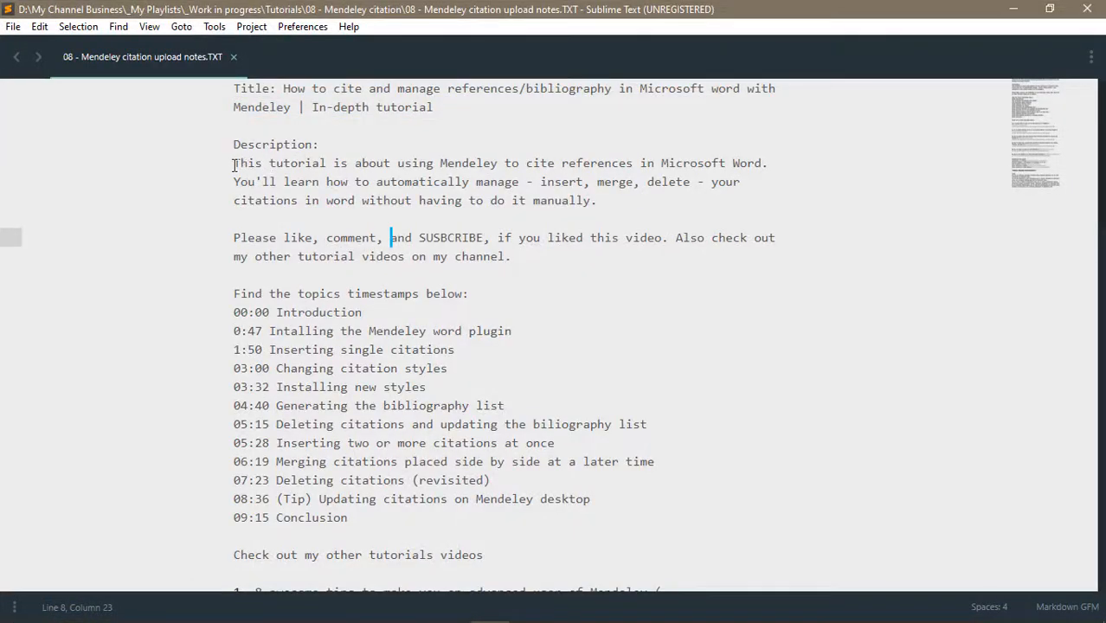
{"action": "left_click_drag", "start_coordinate": [233, 162], "coordinate": [531, 260]}
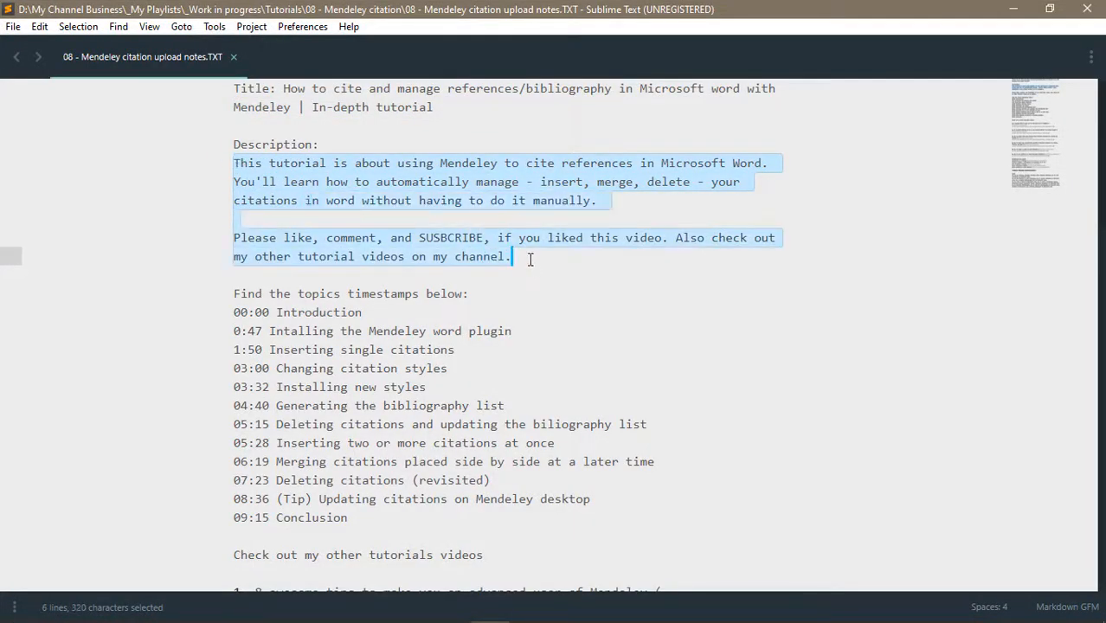
{"action": "left_click", "coordinate": [1012, 10]}
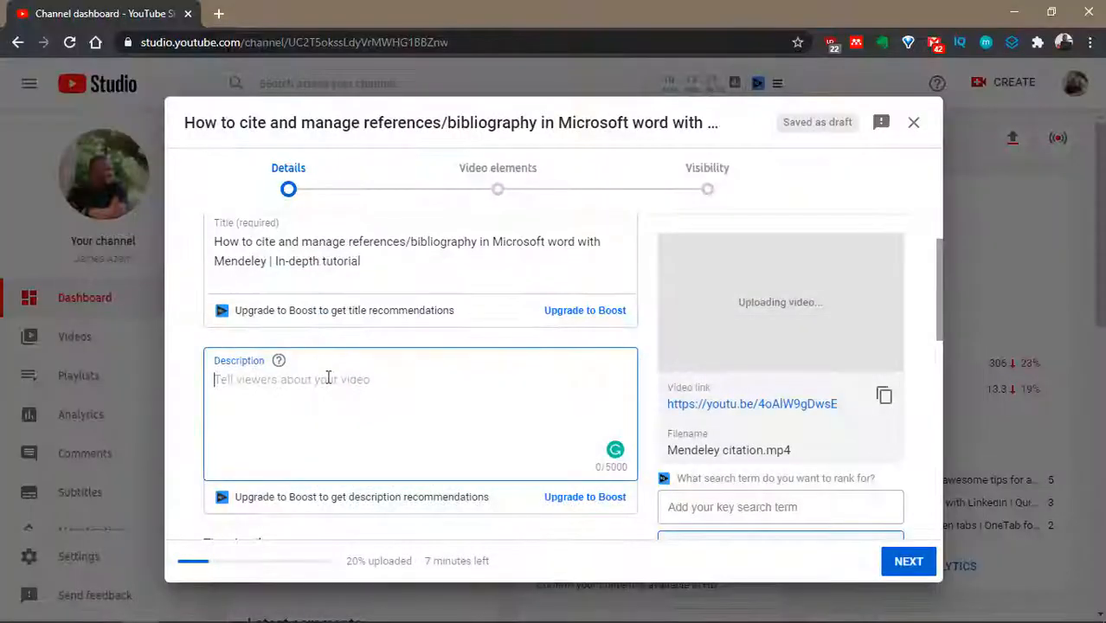
{"action": "key", "text": "ctrl+v"}
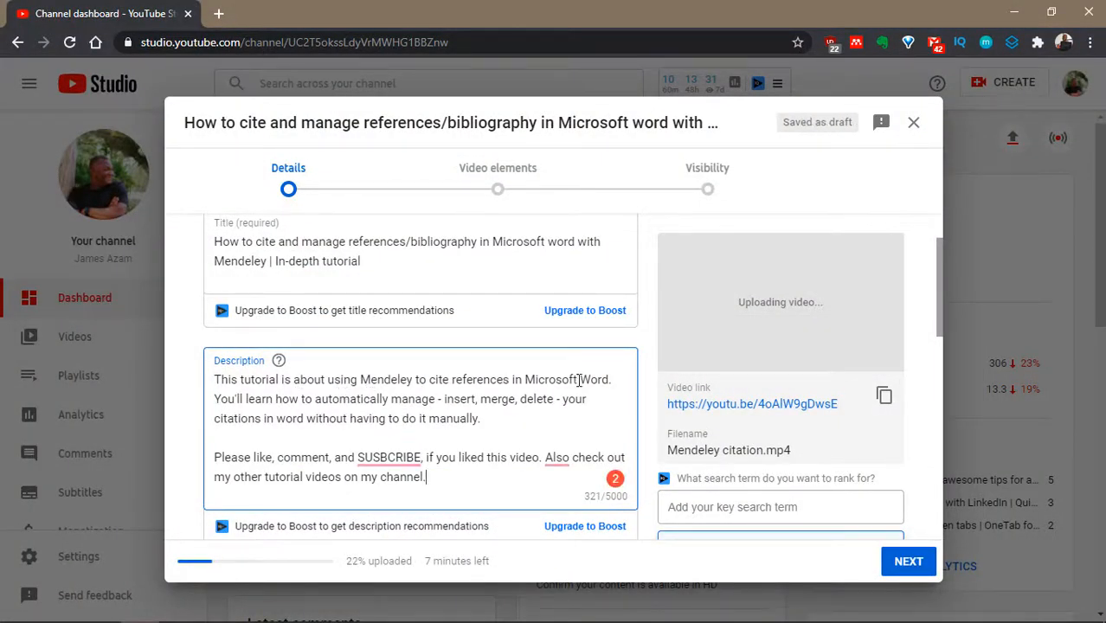
Insert a comma after "Also" in the second paragraph of the description
{"action": "left_click_drag", "start_coordinate": [613, 380], "coordinate": [214, 379]}
{"action": "left_click", "coordinate": [283, 379]}
{"action": "scroll", "coordinate": [368, 435], "scroll_direction": "down", "scroll_amount": 1}
{"action": "left_click", "coordinate": [347, 377]}
{"action": "type", "text": ","}
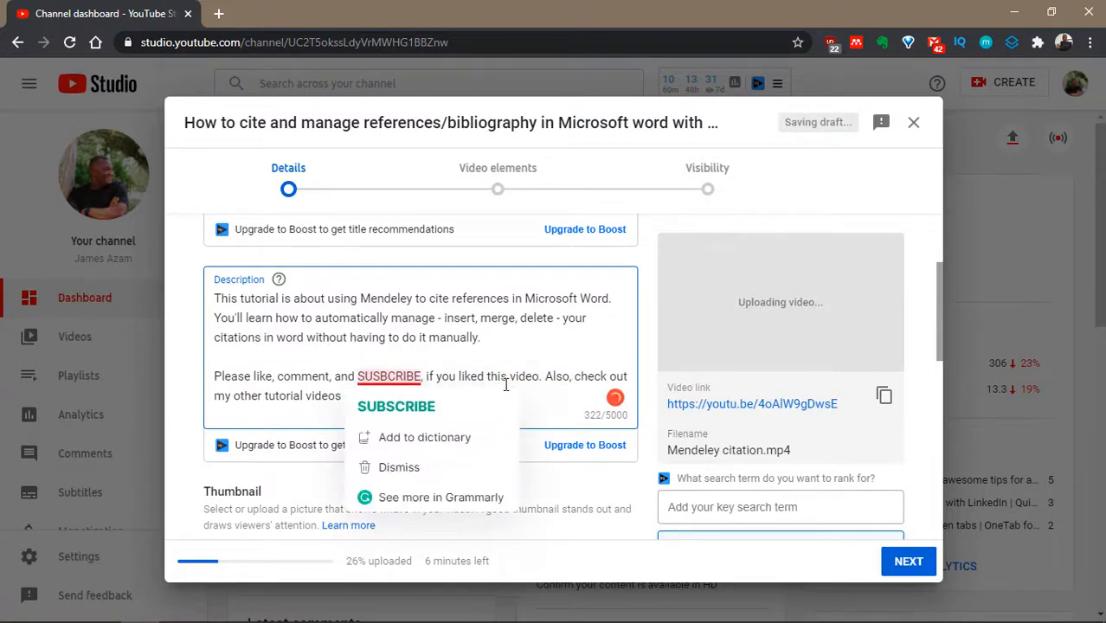
{"action": "left_click", "coordinate": [514, 360]}
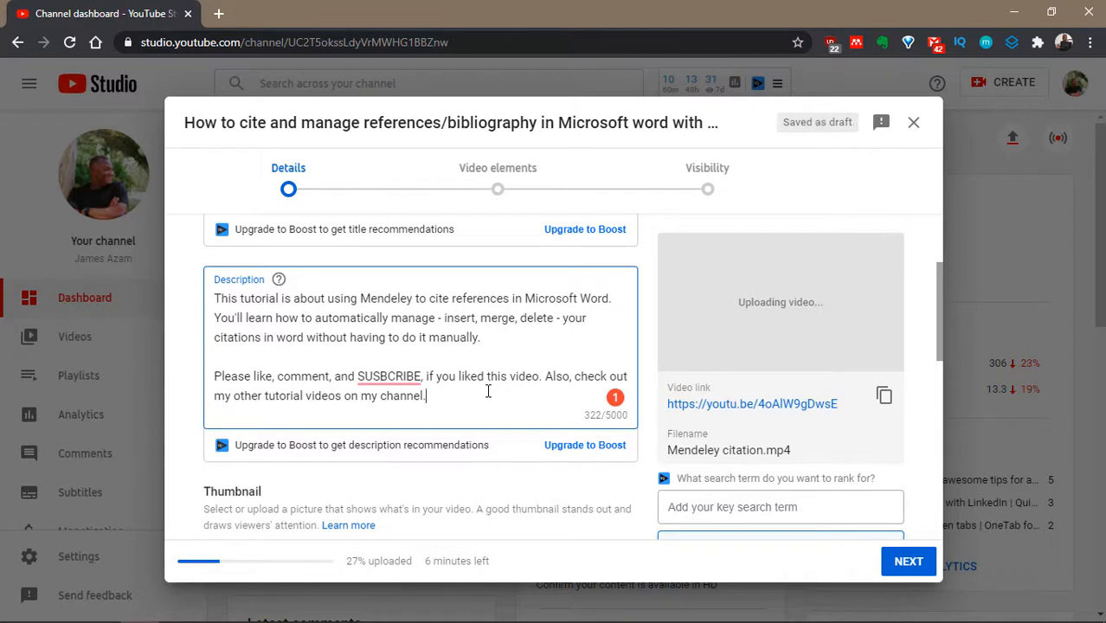
Add blank lines at the end of the description and correct "SUSBCRIBE" to "SUBSCRIBE"
{"action": "key", "text": "Return"}
{"action": "key", "text": "Return"}
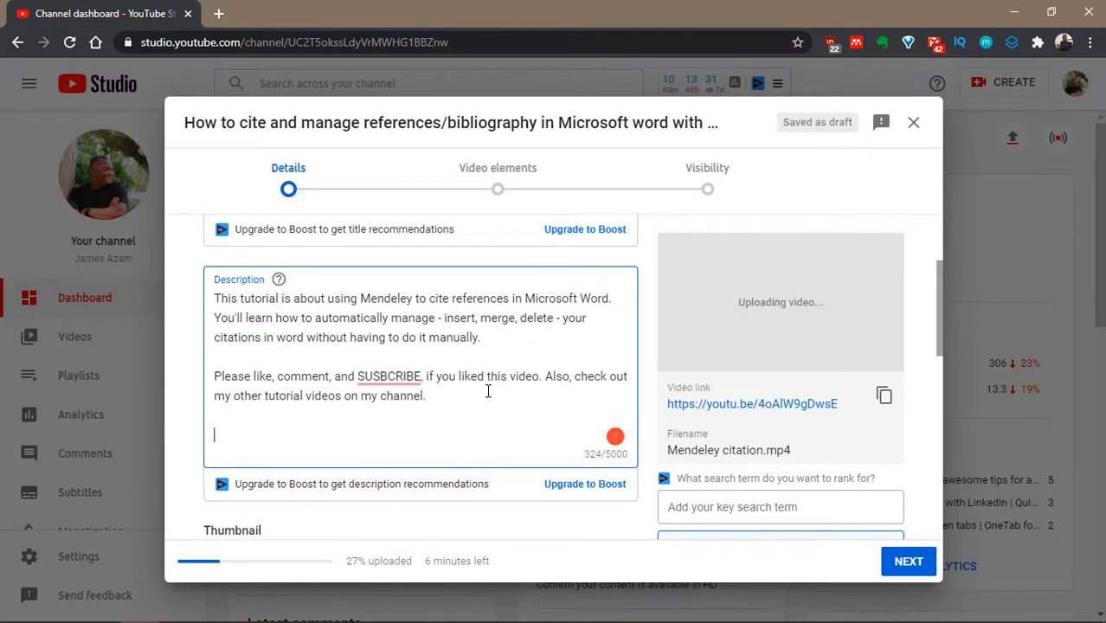
{"action": "mouse_move", "coordinate": [420, 363]}
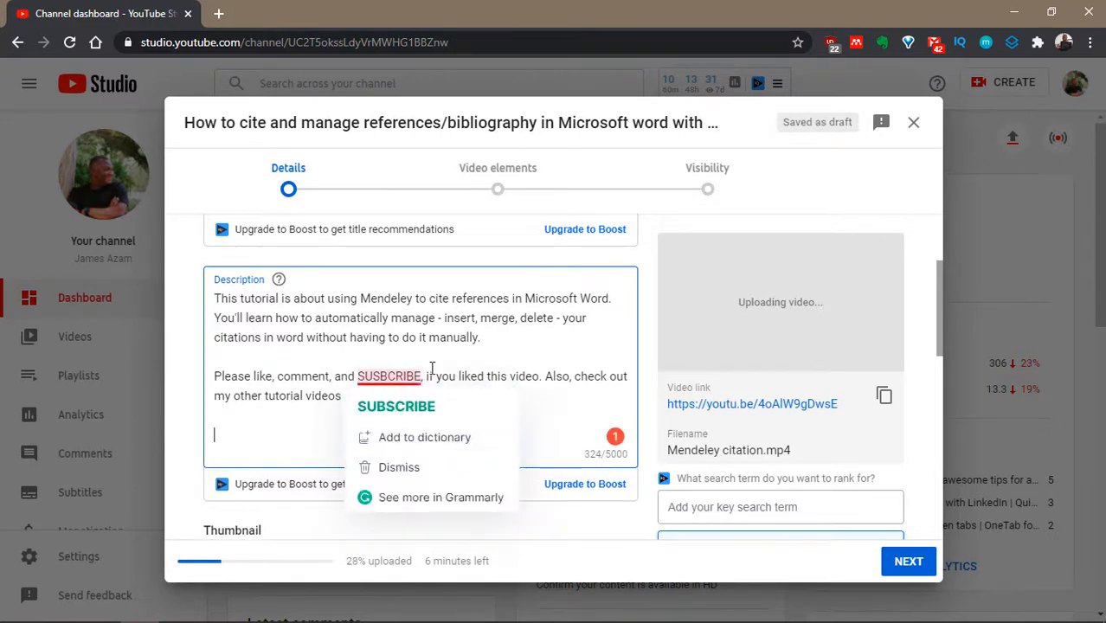
{"action": "left_click", "coordinate": [327, 403]}
{"action": "key", "text": "Return"}
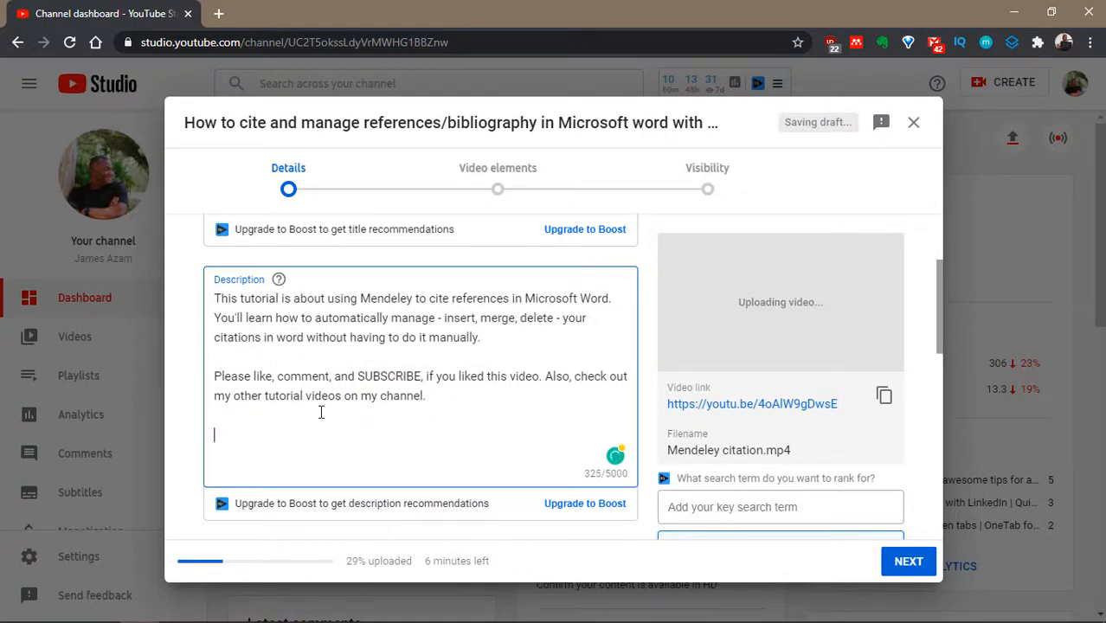
Copy the topic timestamps from "Find the topics timestamps below:" to "09:15 Conclusion" from the Sublime Text notes to the end of the description
{"action": "mouse_move", "coordinate": [800, 620]}
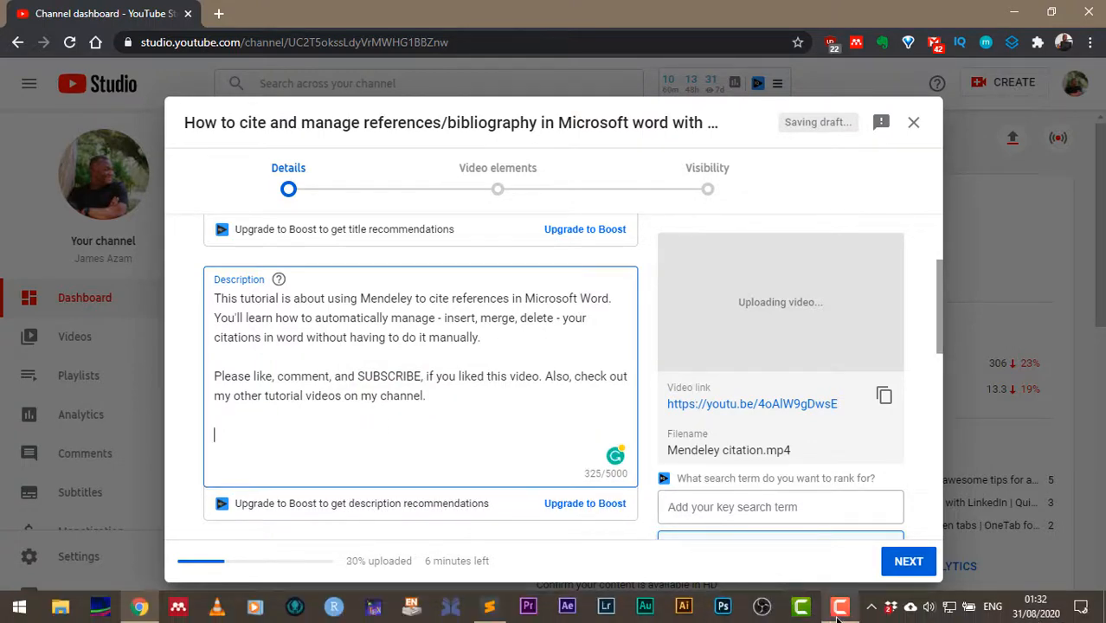
{"action": "left_click", "coordinate": [489, 607]}
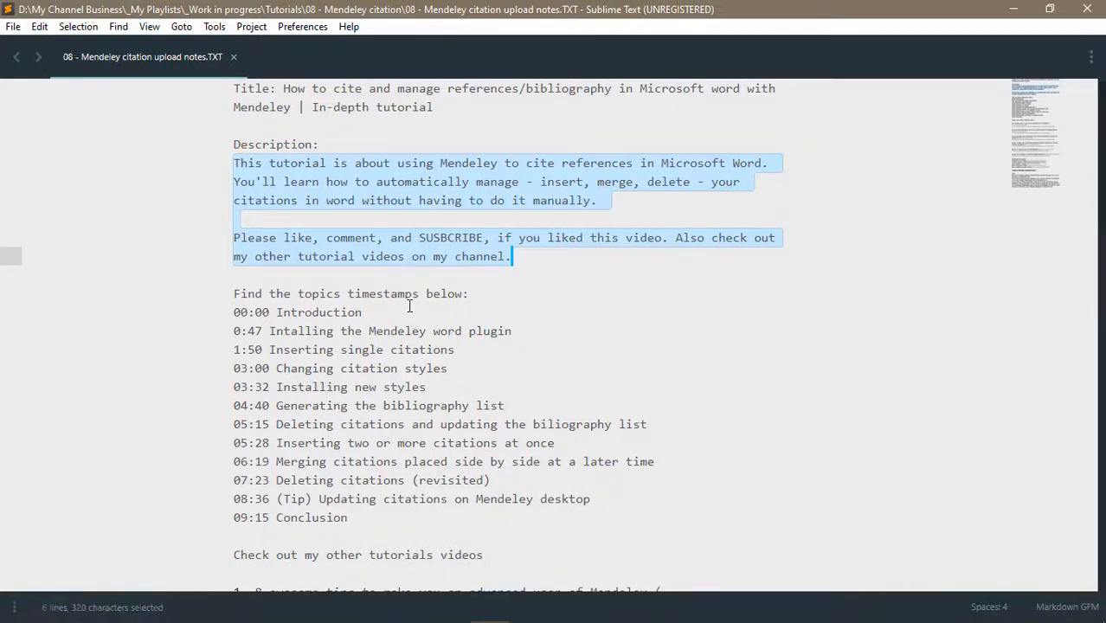
{"action": "left_click", "coordinate": [364, 311]}
{"action": "scroll", "coordinate": [367, 304], "scroll_direction": "down", "scroll_amount": 1}
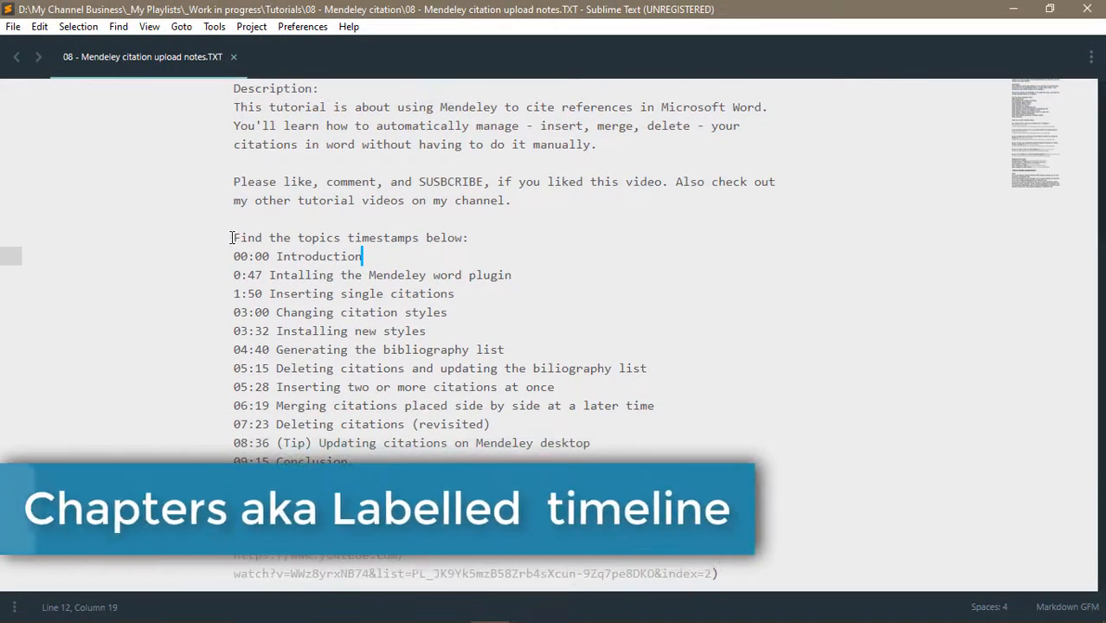
{"action": "left_click_drag", "start_coordinate": [233, 237], "coordinate": [351, 460]}
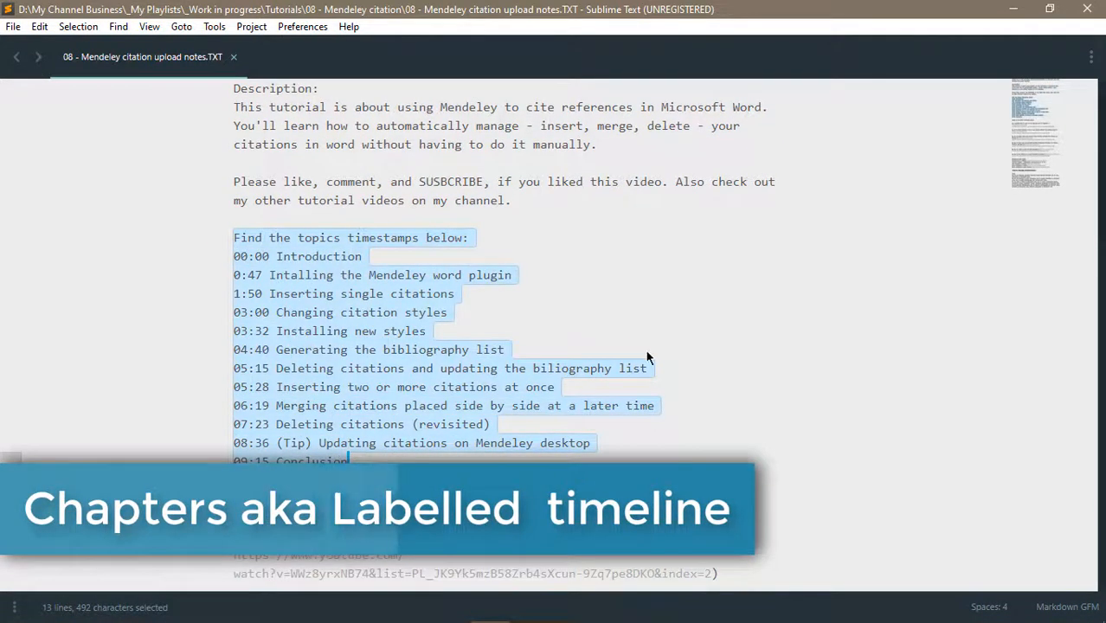
{"action": "key", "text": "alt+Tab"}
{"action": "key", "text": "ctrl+v"}
{"action": "scroll", "coordinate": [346, 389], "scroll_direction": "down", "scroll_amount": 3}
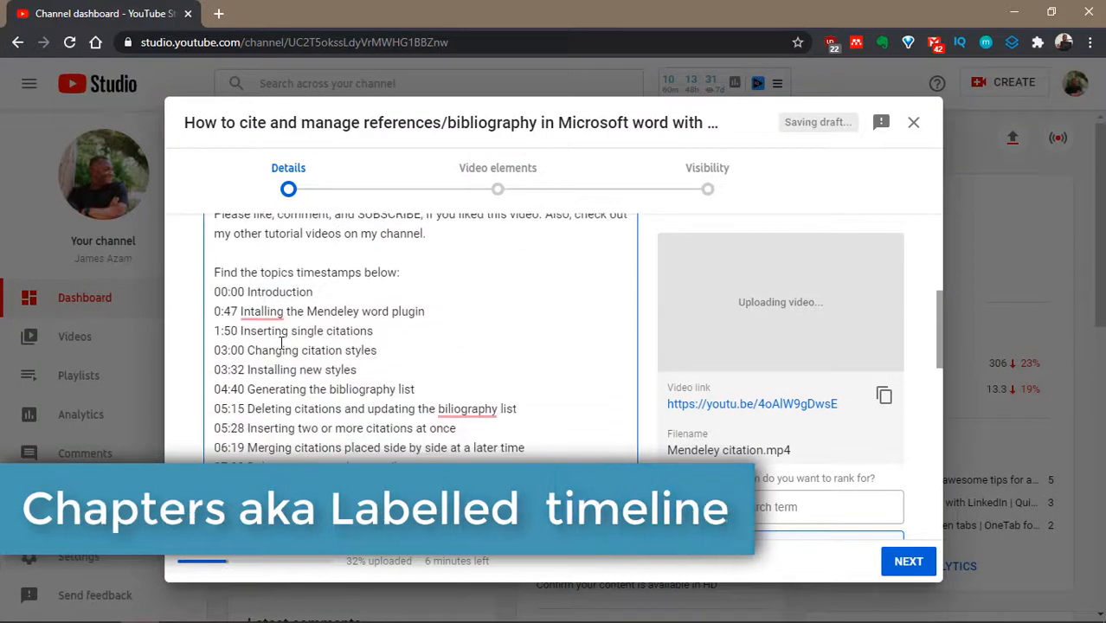
Correct "Intalling" to "Installing" and "biliography" to "bibliography" in the description's timestamp list
{"action": "left_click", "coordinate": [272, 344]}
{"action": "left_click", "coordinate": [462, 310]}
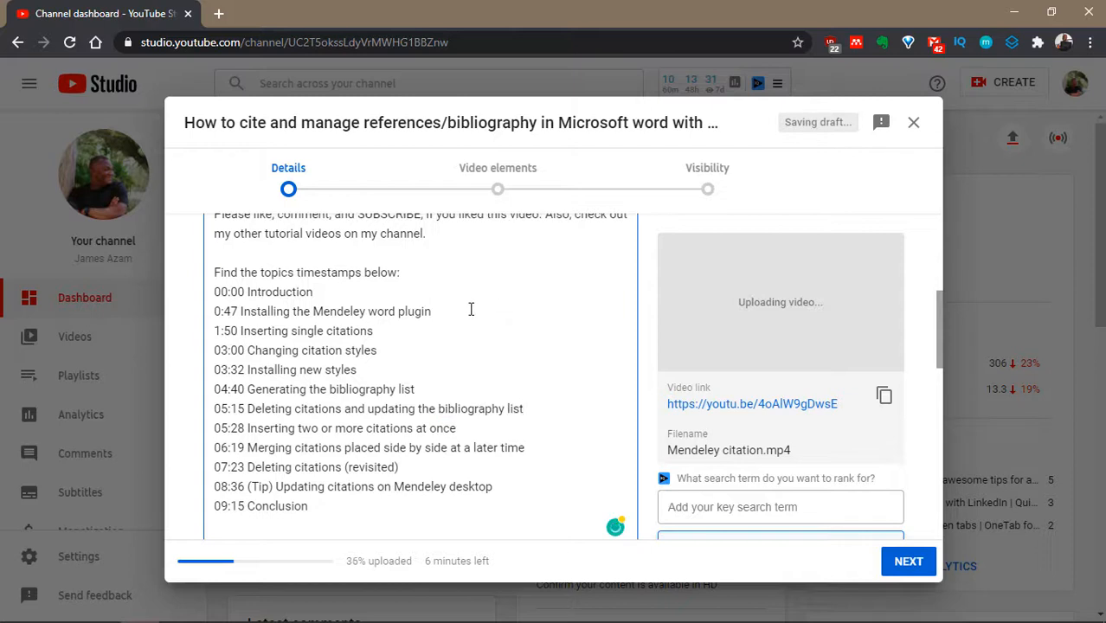
{"action": "left_click", "coordinate": [469, 309]}
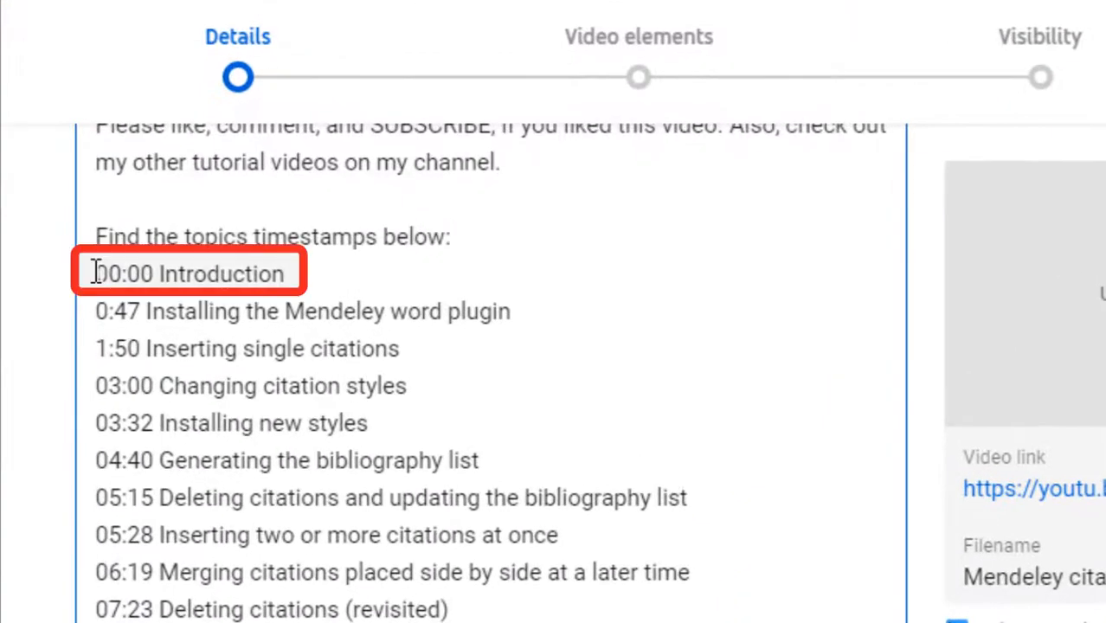
{"action": "left_click_drag", "start_coordinate": [213, 292], "coordinate": [229, 293]}
{"action": "left_click_drag", "start_coordinate": [124, 274], "coordinate": [153, 273]}
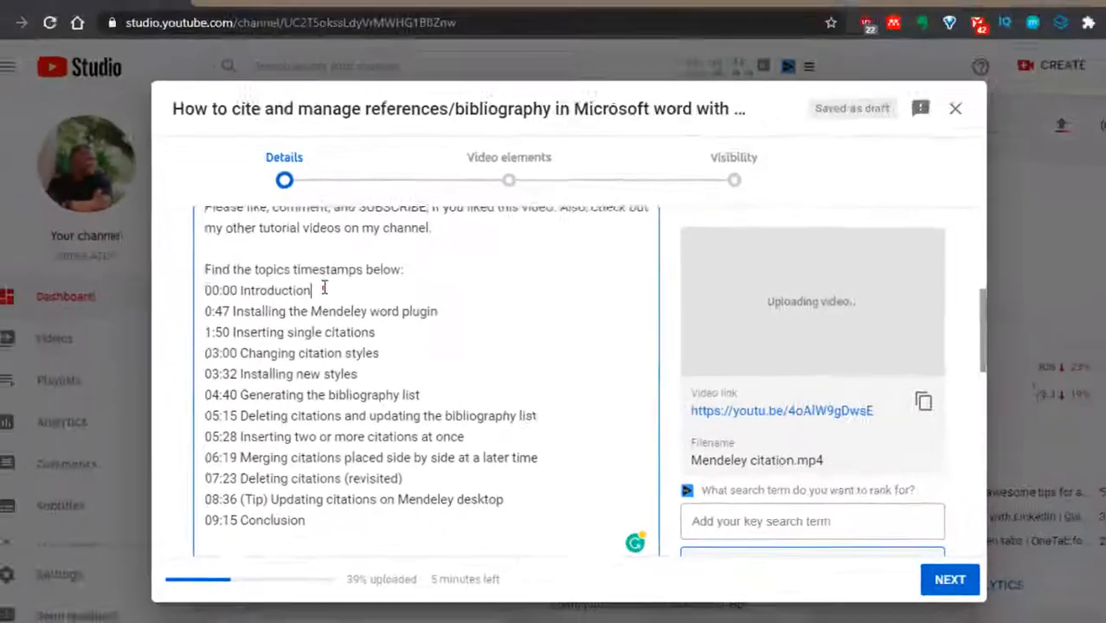
{"action": "left_click_drag", "start_coordinate": [338, 270], "coordinate": [216, 217]}
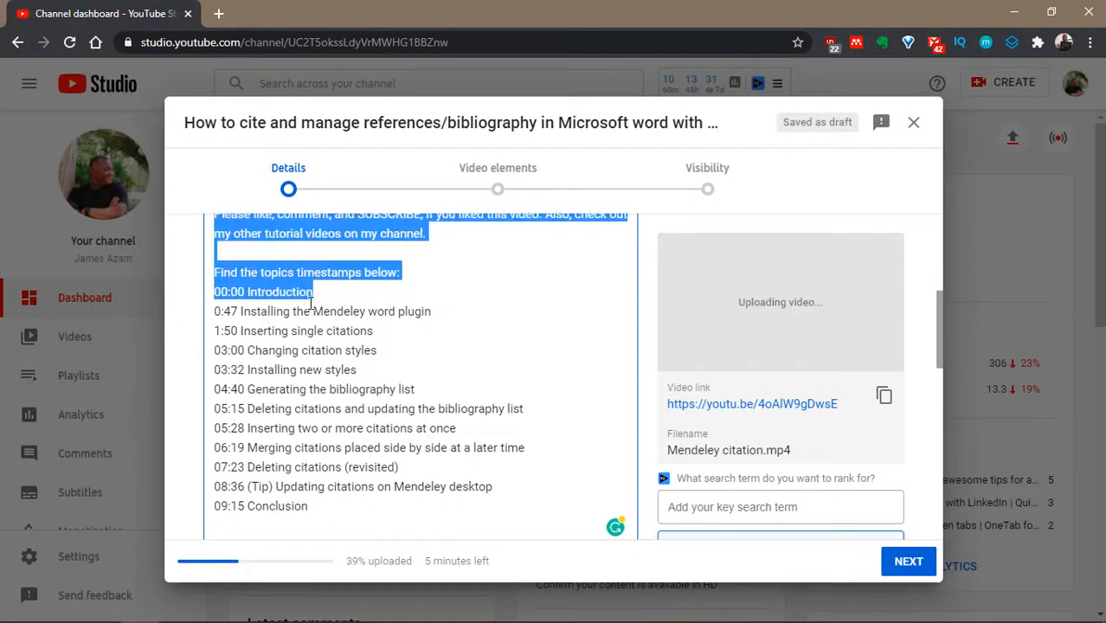
{"action": "left_click", "coordinate": [322, 294]}
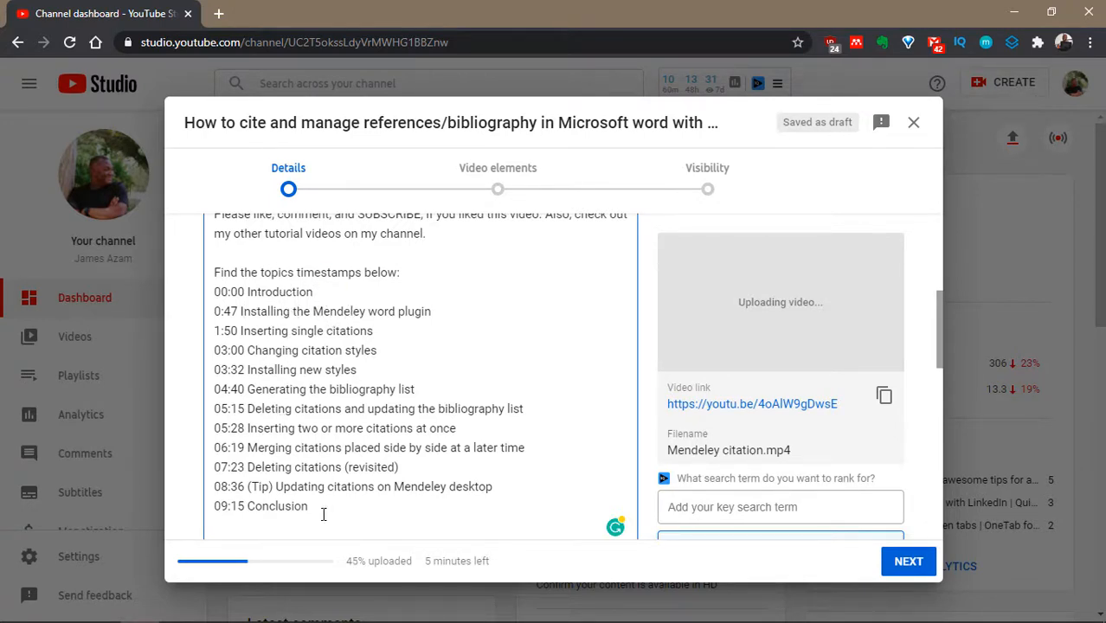
Add two blank lines after "09:15 Conclusion" at the end of the description
{"action": "scroll", "coordinate": [436, 424], "scroll_direction": "down", "scroll_amount": 4}
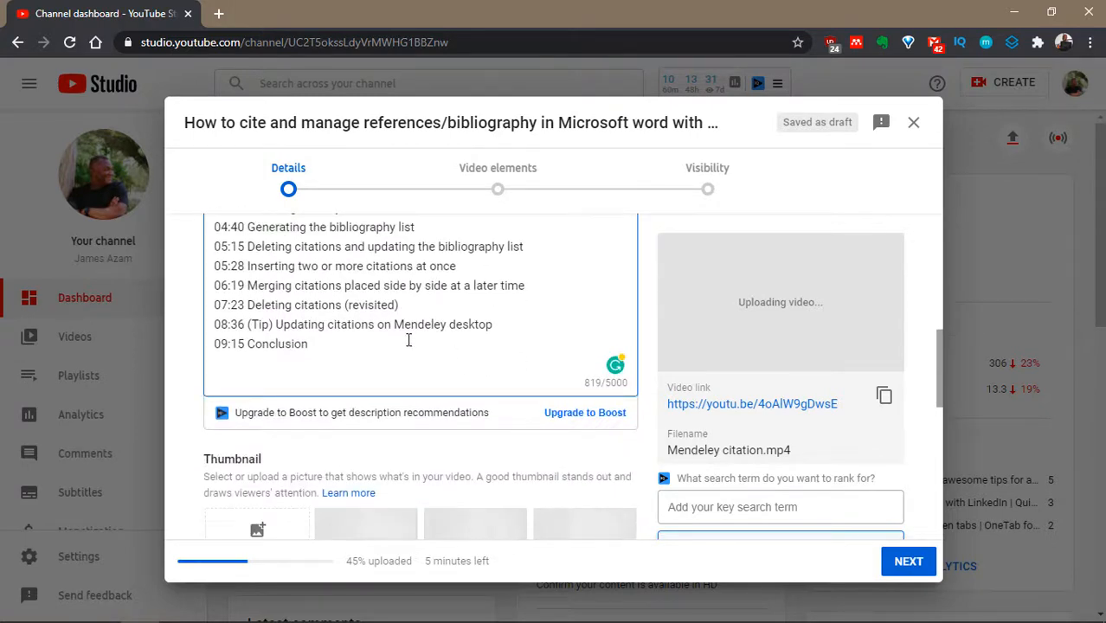
{"action": "left_click", "coordinate": [409, 340]}
{"action": "key", "text": "Return"}
{"action": "key", "text": "Return"}
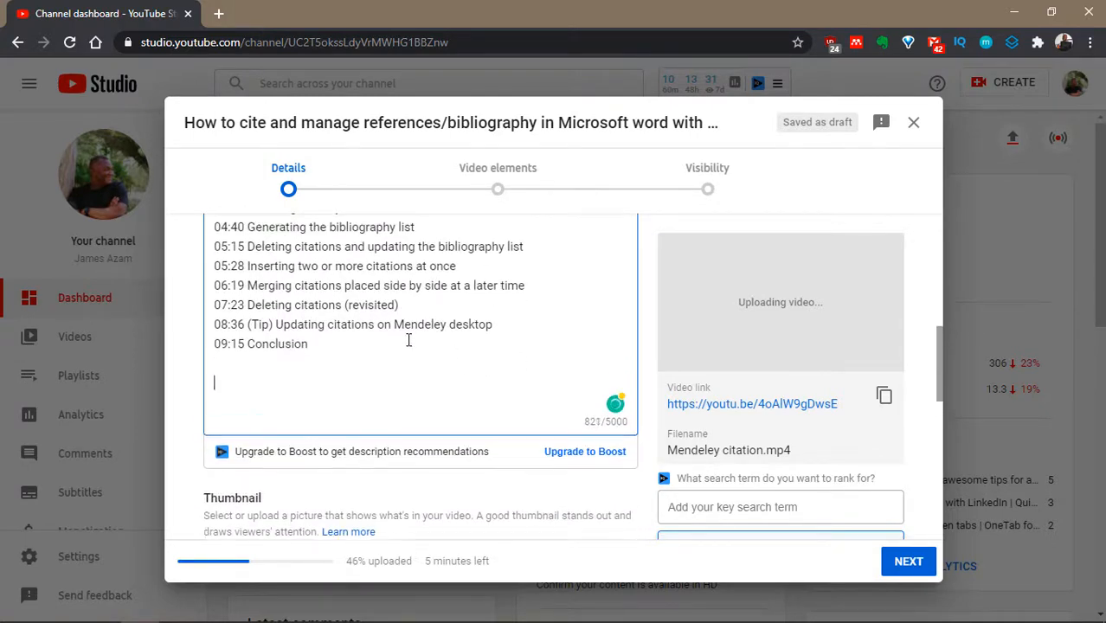
Copy the "Check out my other tutorials videos" section with its six video links from the Sublime Text notes to the end of the description
{"action": "key", "text": "alt+Tab"}
{"action": "scroll", "coordinate": [455, 322], "scroll_direction": "down", "scroll_amount": 2}
{"action": "left_click", "coordinate": [314, 240]}
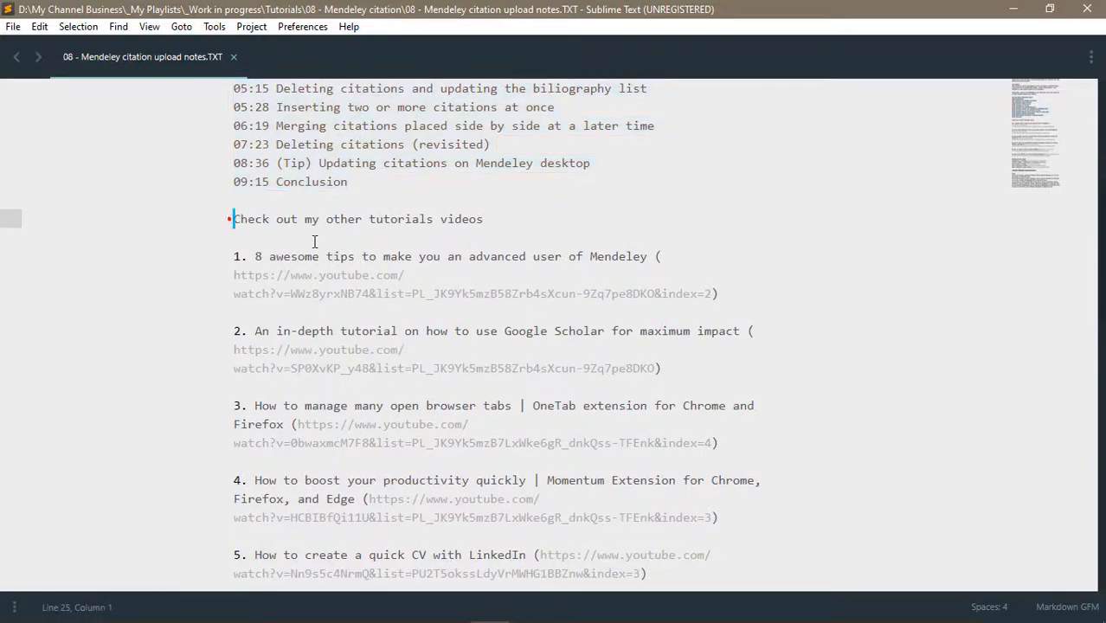
{"action": "scroll", "coordinate": [389, 268], "scroll_direction": "down", "scroll_amount": 5}
{"action": "left_click", "coordinate": [686, 358], "text": "shift"}
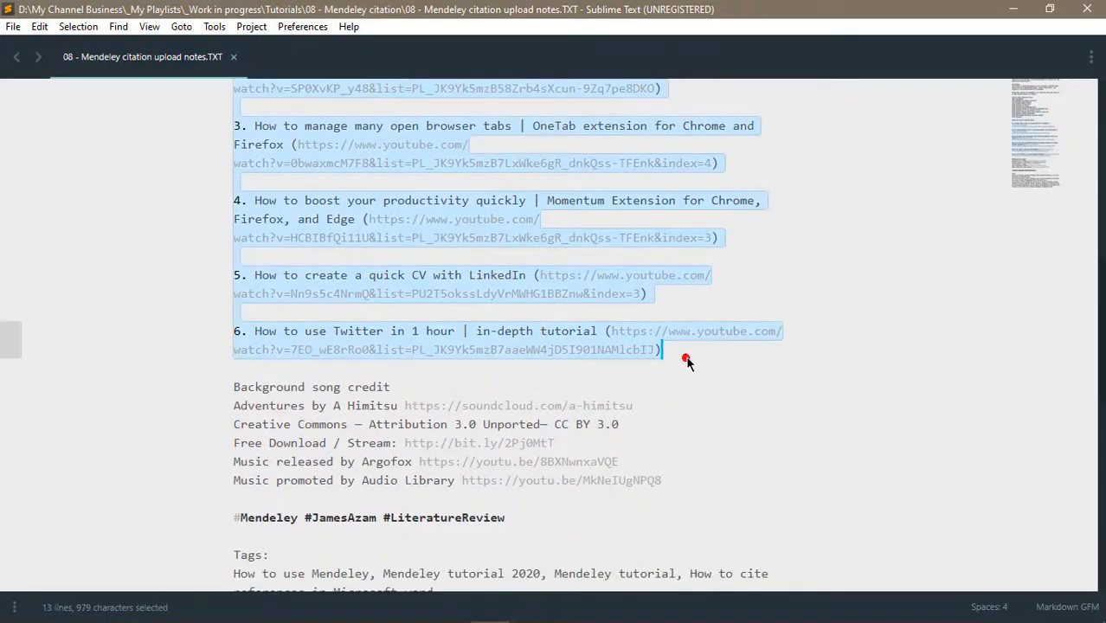
{"action": "key", "text": "ctrl+c"}
{"action": "left_click", "coordinate": [1013, 9]}
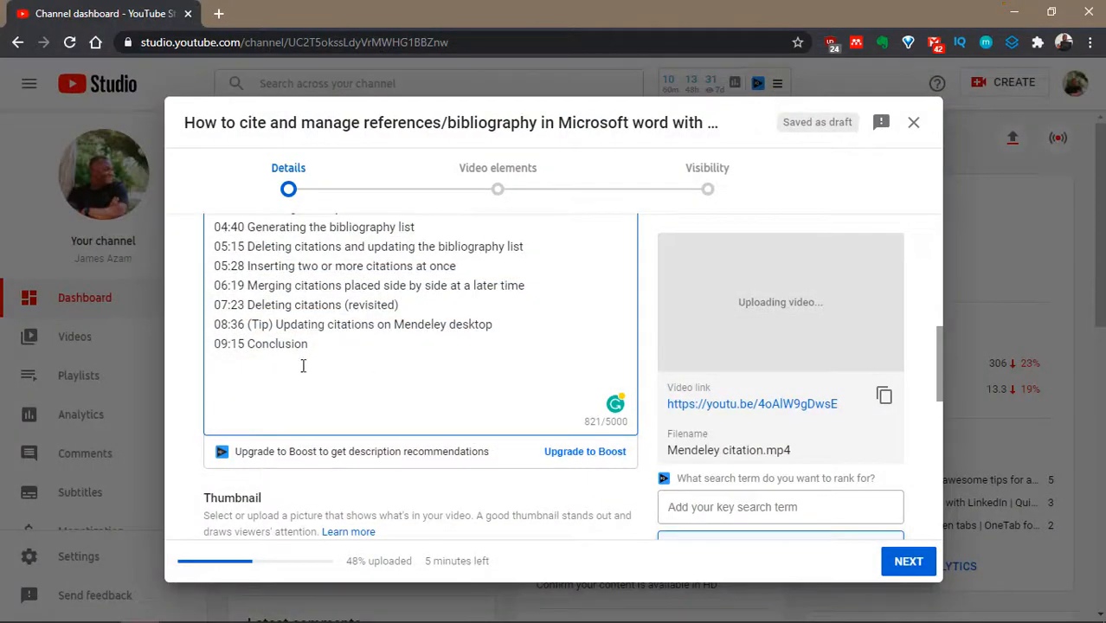
{"action": "key", "text": "ctrl+v"}
Below the sixth video link, leave a blank line and add the "Background song credit" block copied from the Sublime Text notes
{"action": "scroll", "coordinate": [285, 395], "scroll_direction": "down", "scroll_amount": 3}
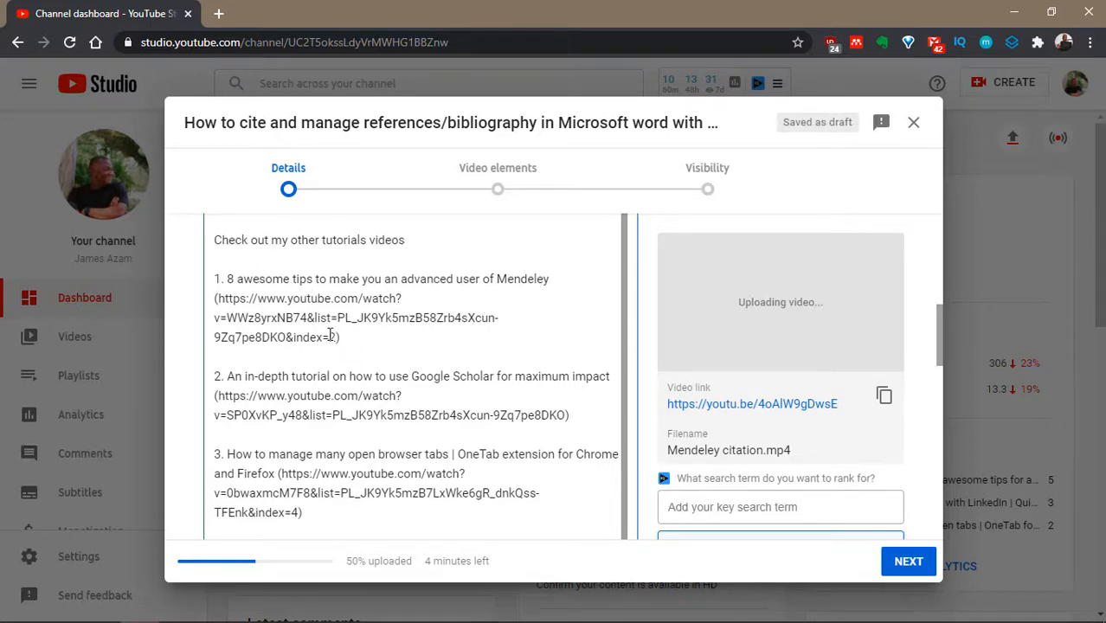
{"action": "scroll", "coordinate": [354, 338], "scroll_direction": "down", "scroll_amount": 3}
{"action": "scroll", "coordinate": [440, 454], "scroll_direction": "down", "scroll_amount": 2}
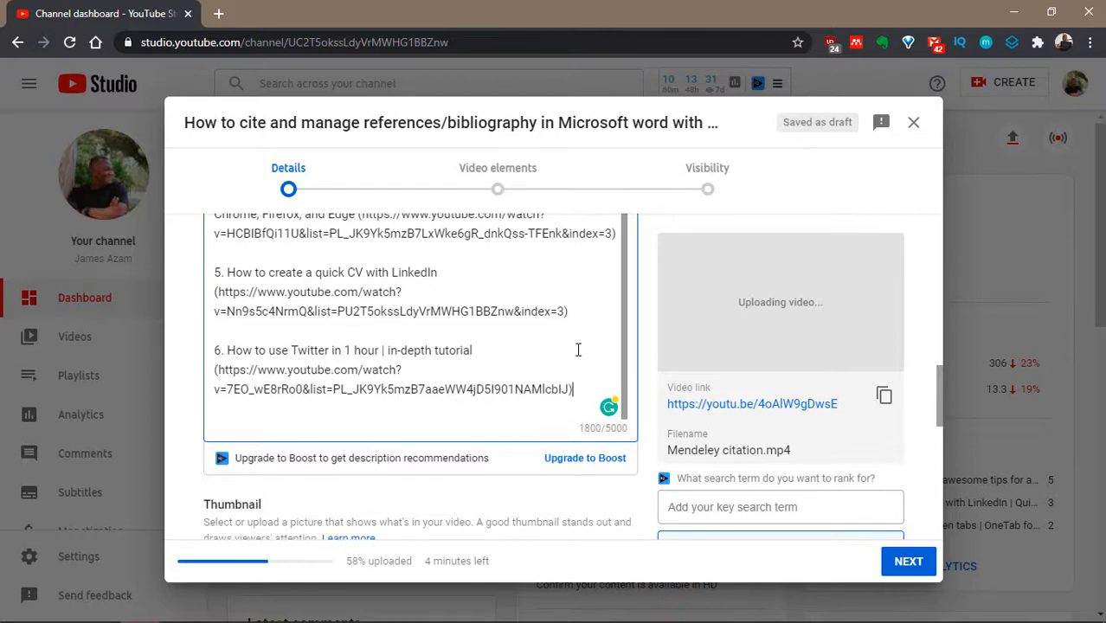
{"action": "key", "text": "Return"}
{"action": "key", "text": "Return"}
{"action": "left_click", "coordinate": [488, 613]}
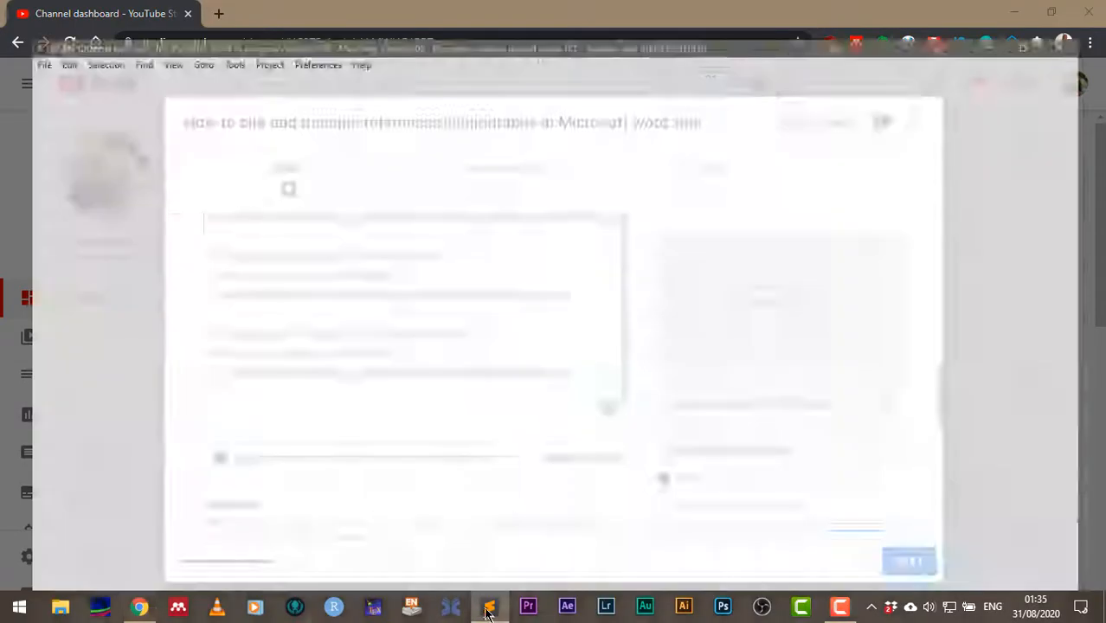
{"action": "left_click", "coordinate": [784, 425]}
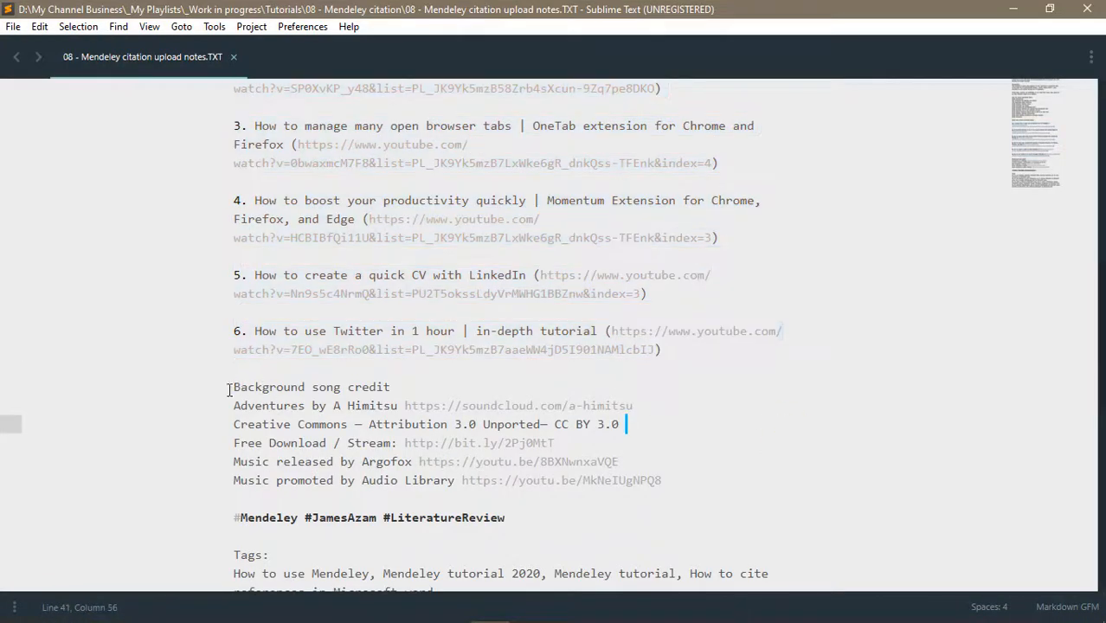
{"action": "left_click_drag", "start_coordinate": [230, 390], "coordinate": [668, 475]}
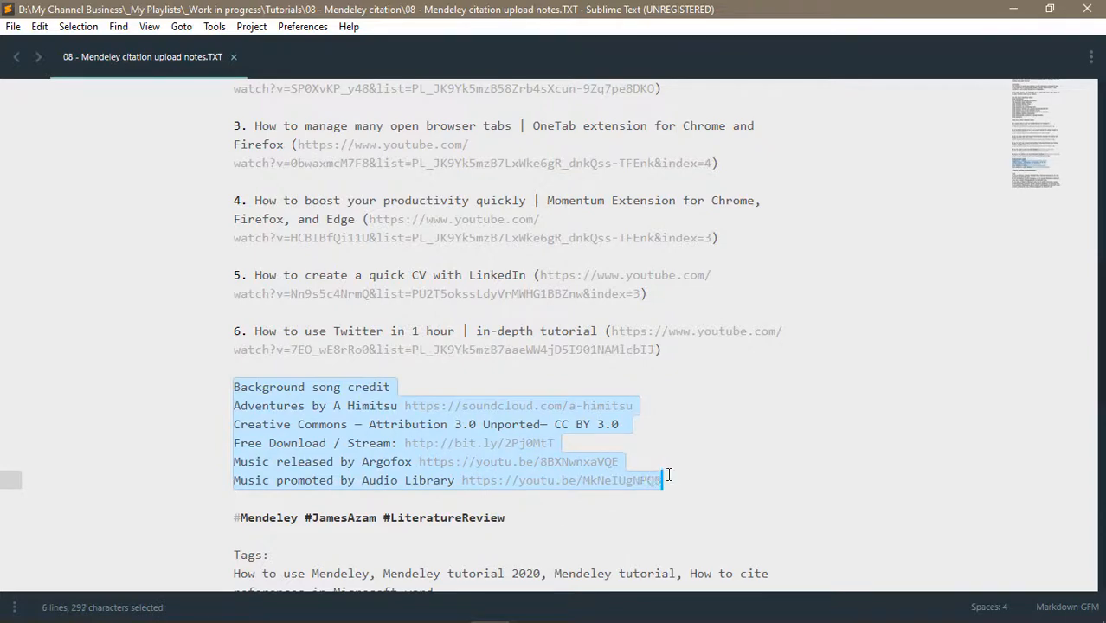
{"action": "key", "text": "alt+Tab"}
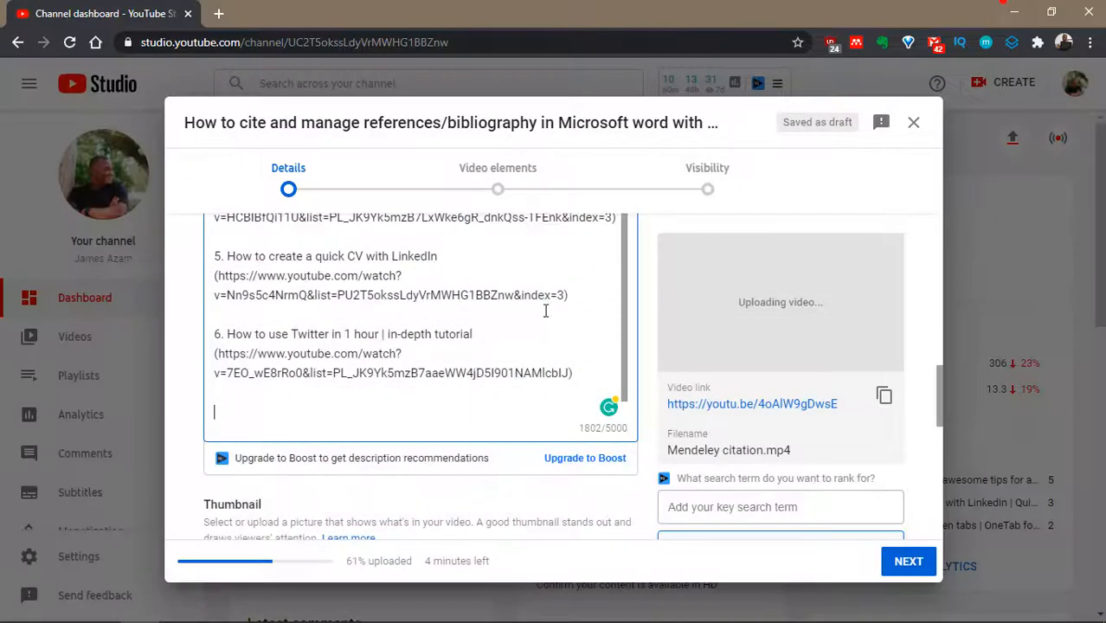
{"action": "key", "text": "ctrl+v"}
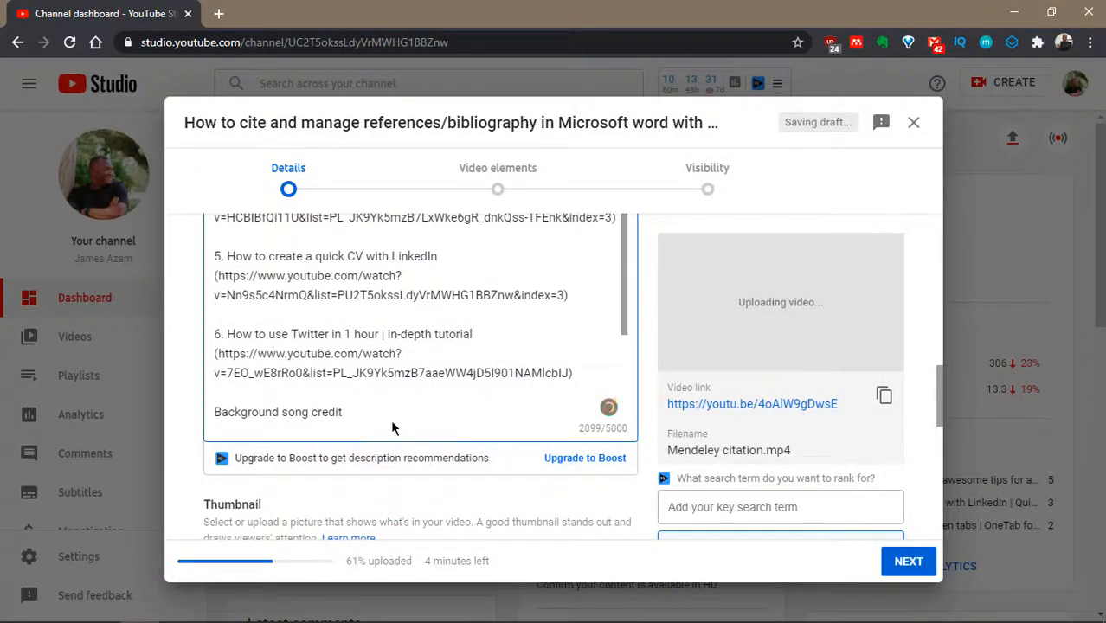
Add two blank lines after the "Music promoted by Audio Library" line at the end of the description
{"action": "scroll", "coordinate": [359, 346], "scroll_direction": "down", "scroll_amount": 2}
{"action": "scroll", "coordinate": [346, 246], "scroll_direction": "down", "scroll_amount": 5}
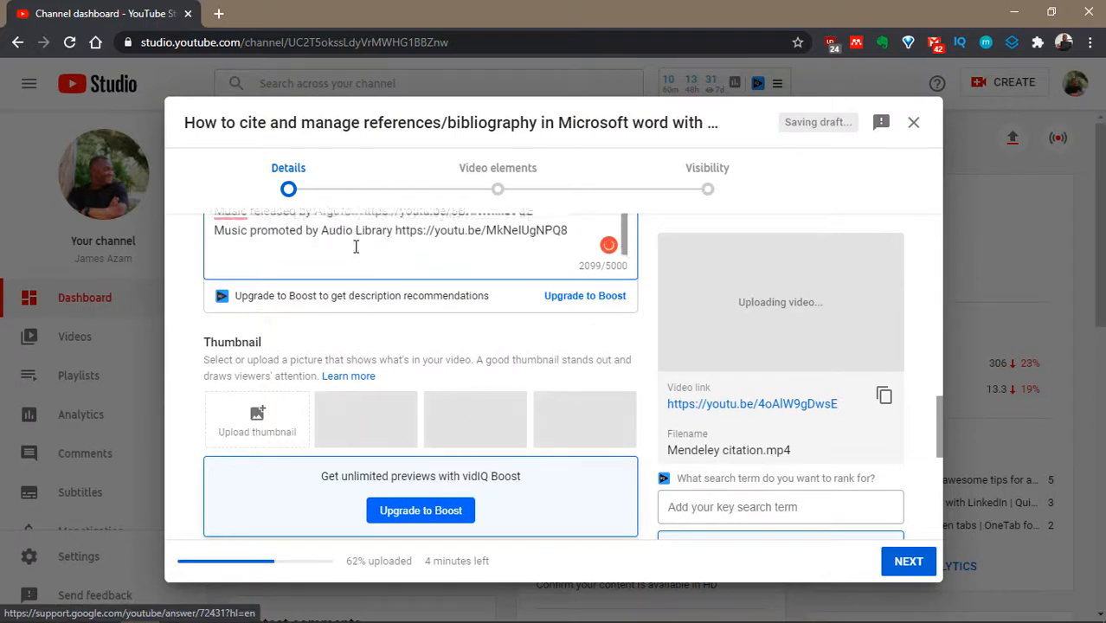
{"action": "scroll", "coordinate": [337, 241], "scroll_direction": "up", "scroll_amount": 2}
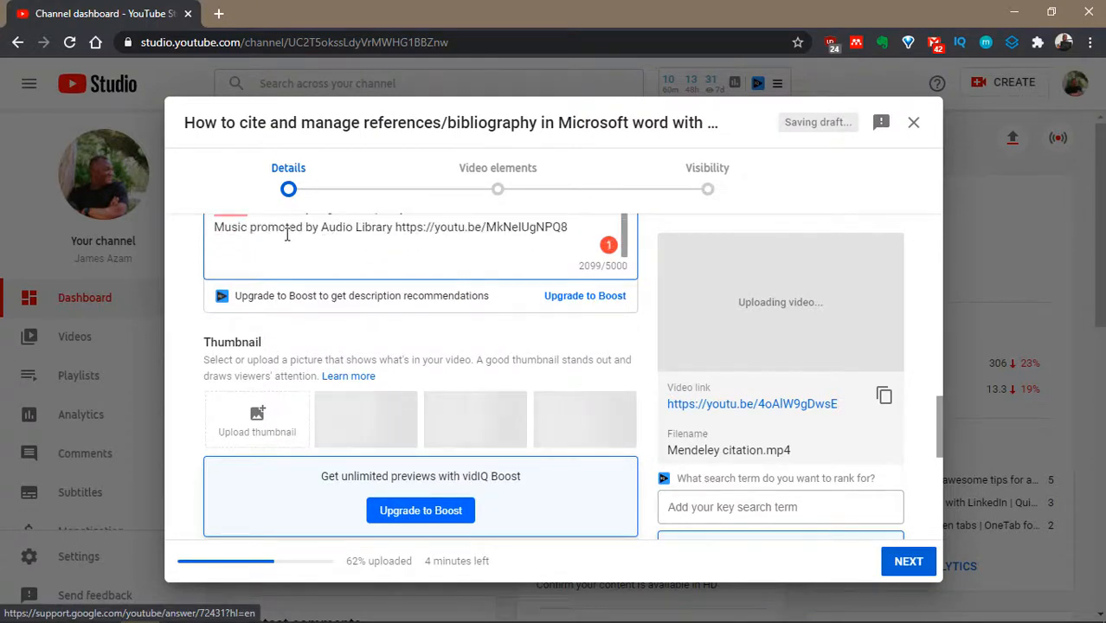
{"action": "scroll", "coordinate": [310, 249], "scroll_direction": "down", "scroll_amount": 3}
{"action": "scroll", "coordinate": [285, 248], "scroll_direction": "up", "scroll_amount": 1}
{"action": "scroll", "coordinate": [256, 247], "scroll_direction": "up", "scroll_amount": 3}
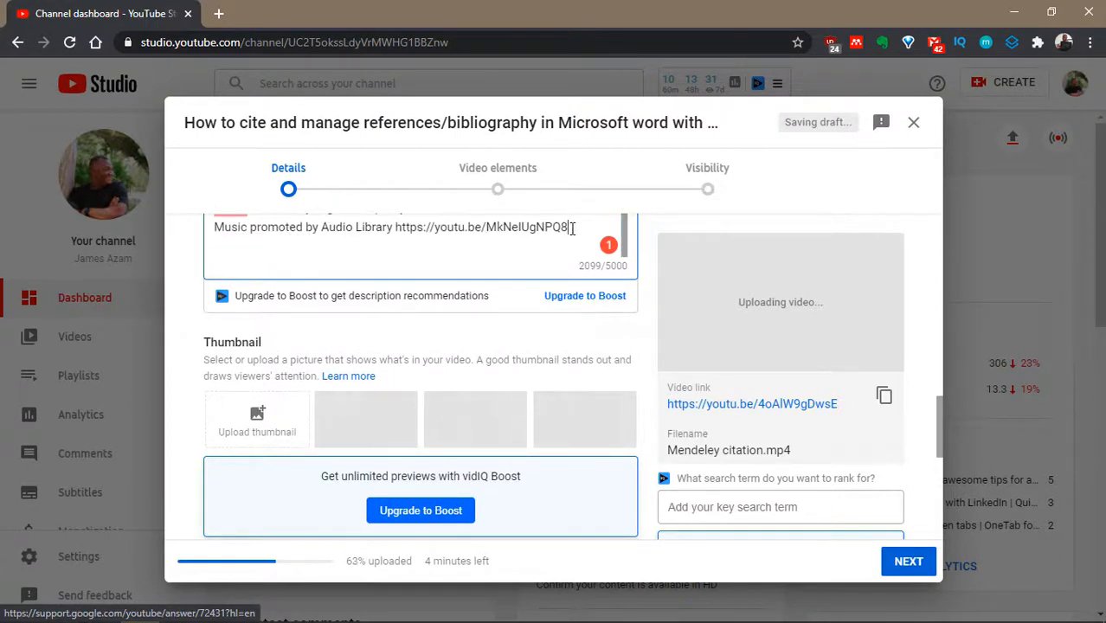
{"action": "left_click", "coordinate": [568, 233]}
{"action": "key", "text": "Return"}
{"action": "key", "text": "Return"}
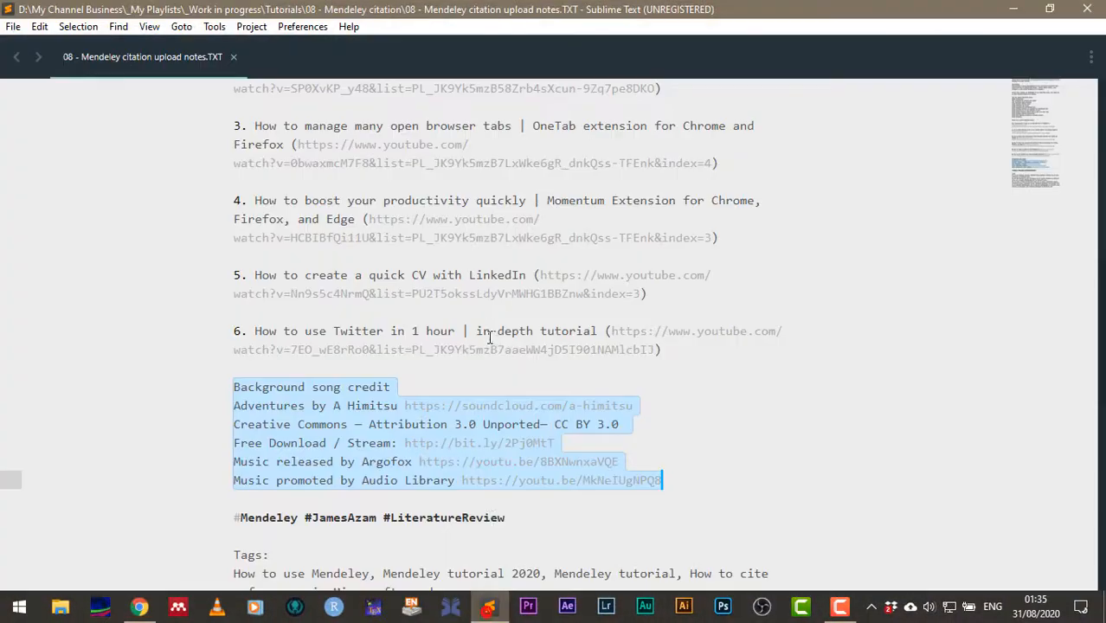
Copy the three-hashtag line starting with #Mendeley from the Sublime Text notes to the end of the description
{"action": "scroll", "coordinate": [467, 320], "scroll_direction": "down", "scroll_amount": 4}
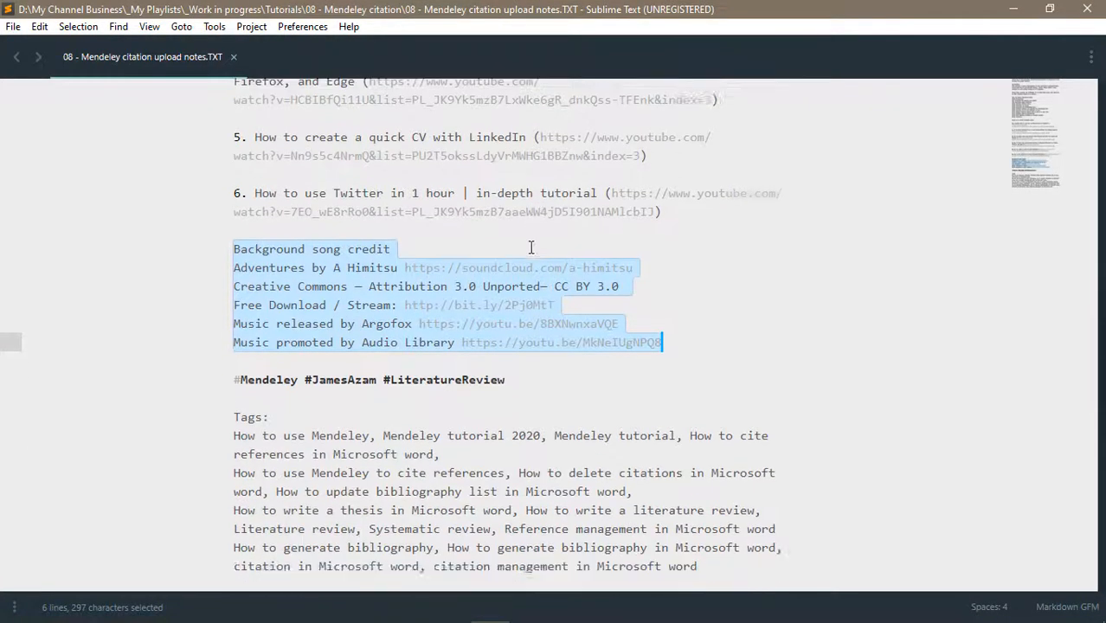
{"action": "left_click", "coordinate": [509, 294]}
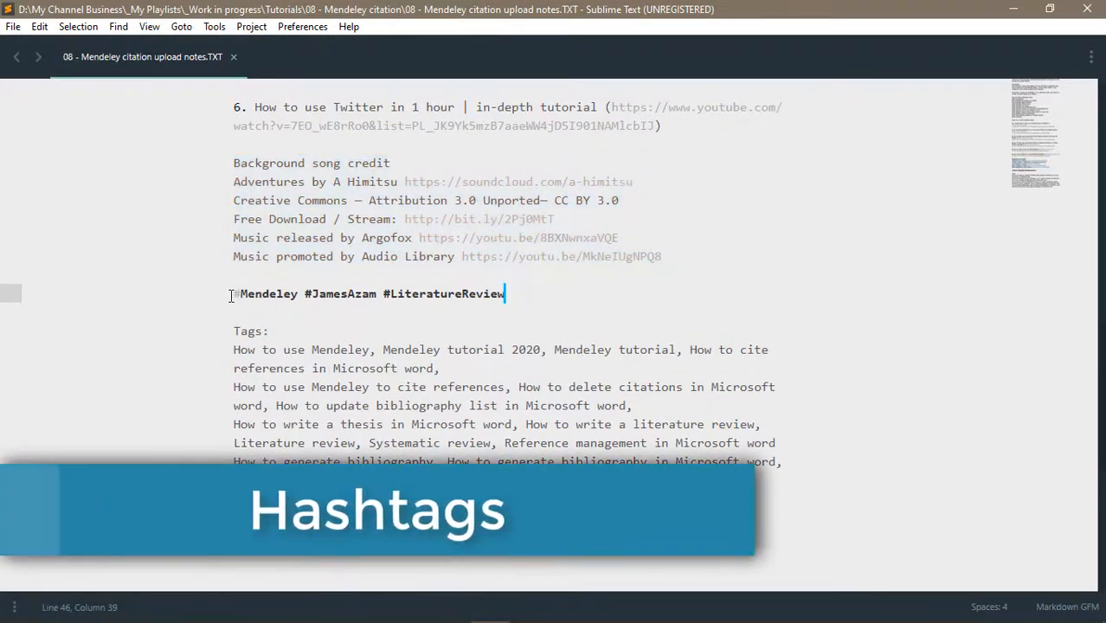
{"action": "left_click_drag", "start_coordinate": [228, 295], "coordinate": [513, 294]}
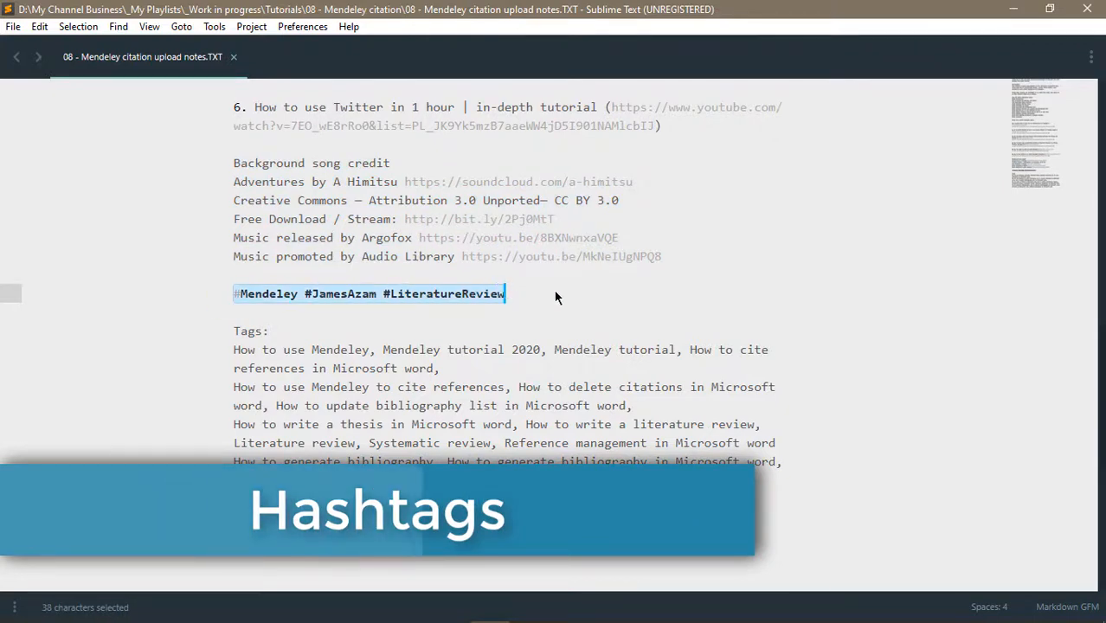
{"action": "key", "text": "ctrl+c"}
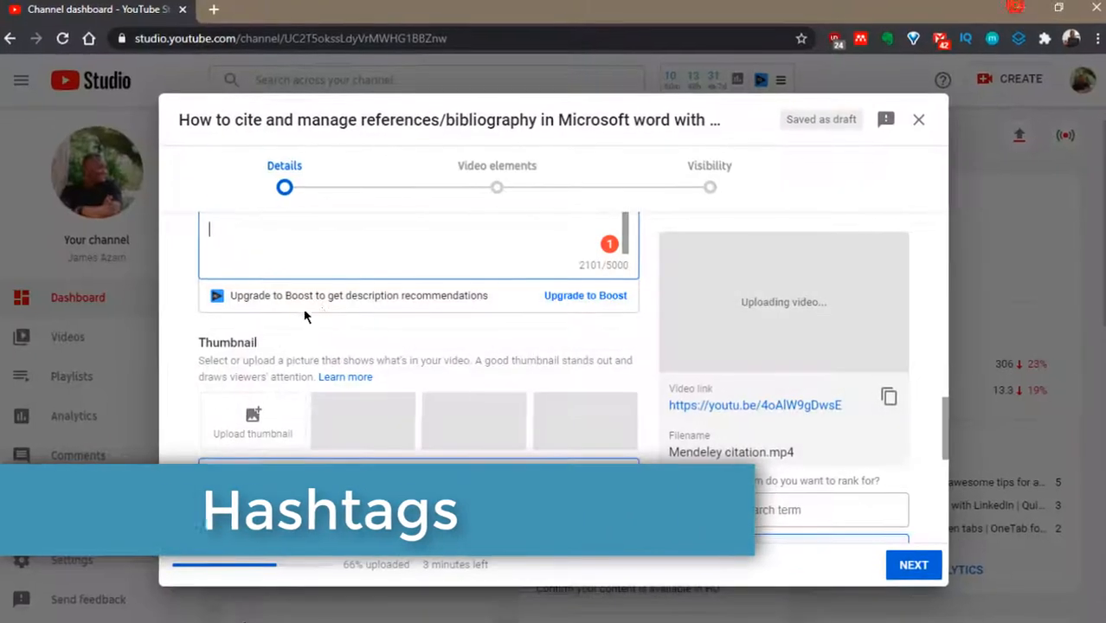
{"action": "left_click", "coordinate": [260, 242]}
{"action": "key", "text": "ctrl+v"}
{"action": "scroll", "coordinate": [401, 252], "scroll_direction": "down", "scroll_amount": 5}
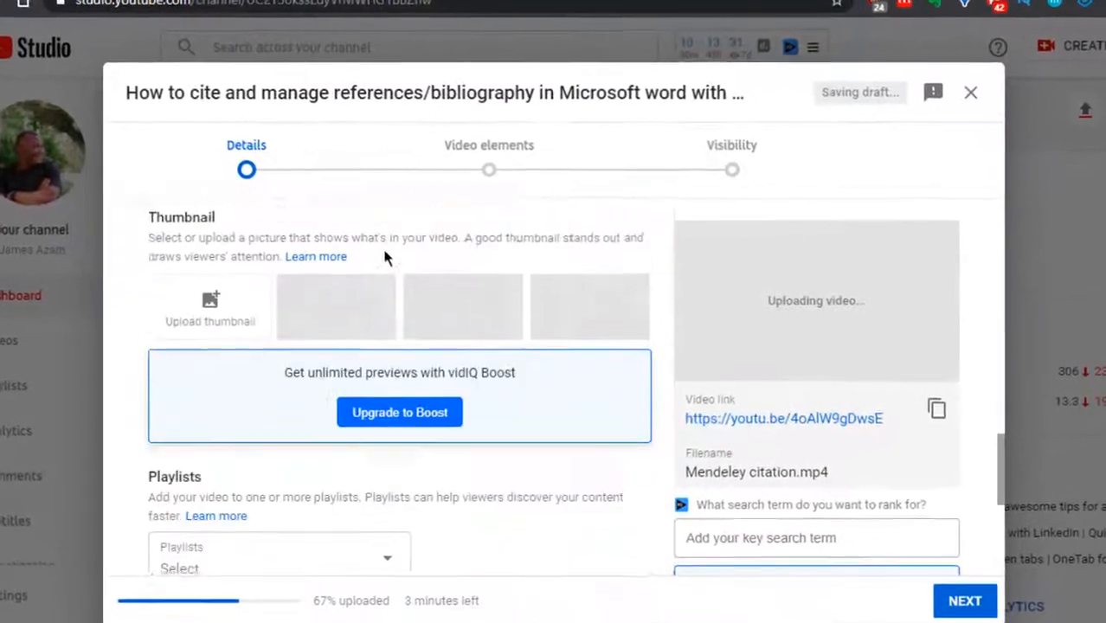
{"action": "scroll", "coordinate": [378, 242], "scroll_direction": "up", "scroll_amount": 2}
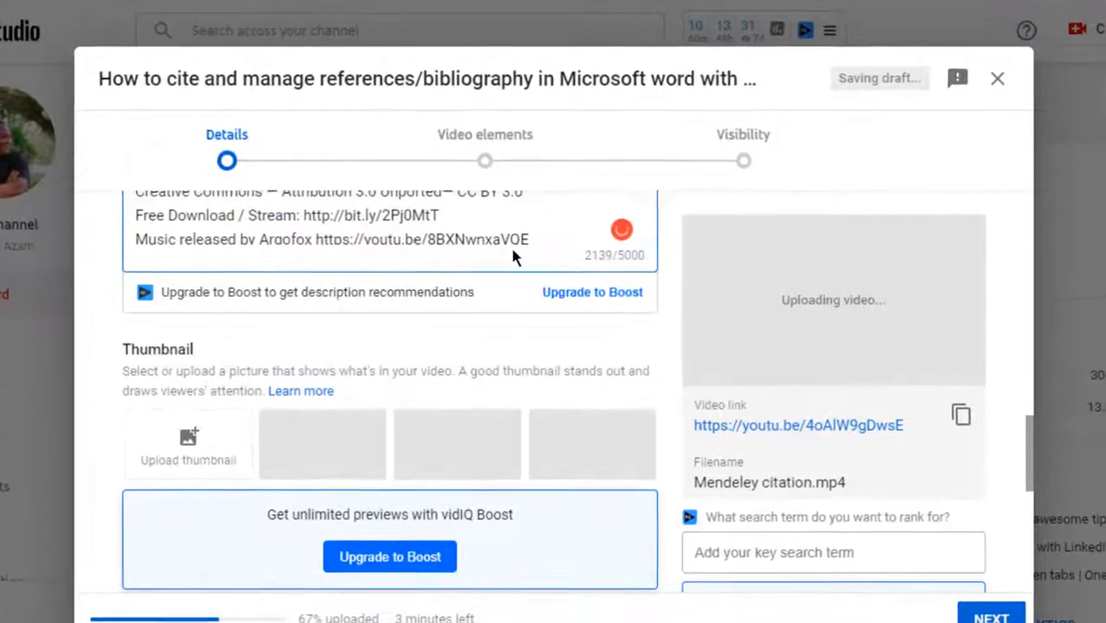
{"action": "scroll", "coordinate": [537, 227], "scroll_direction": "down", "scroll_amount": 2}
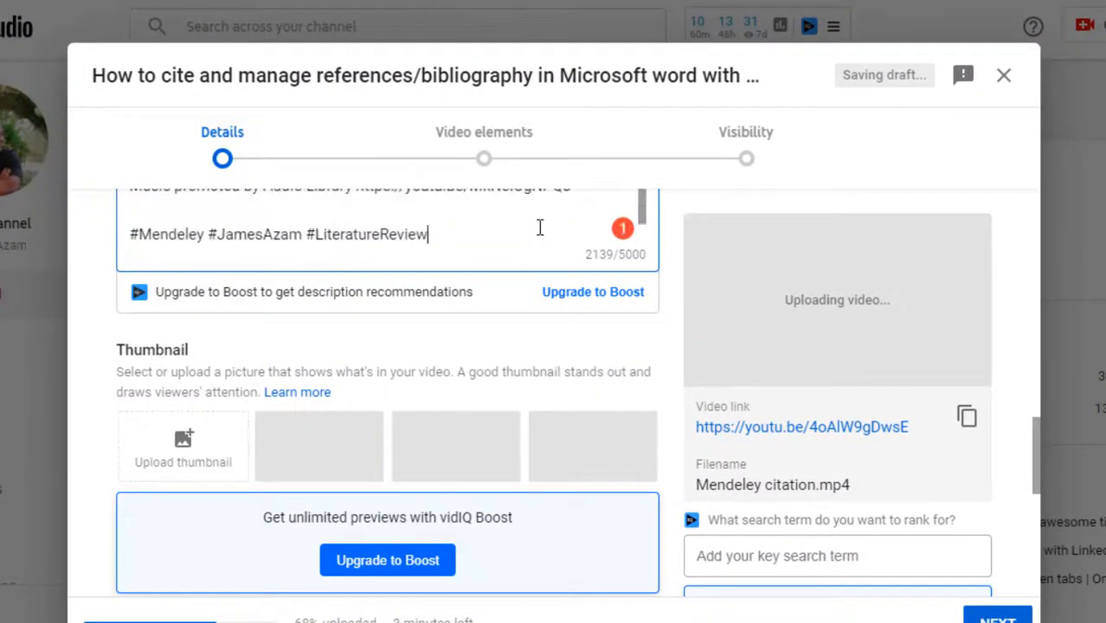
Review the hashtag line at the end of the description and the remaining video detail fields below it
{"action": "key", "text": "Left"}
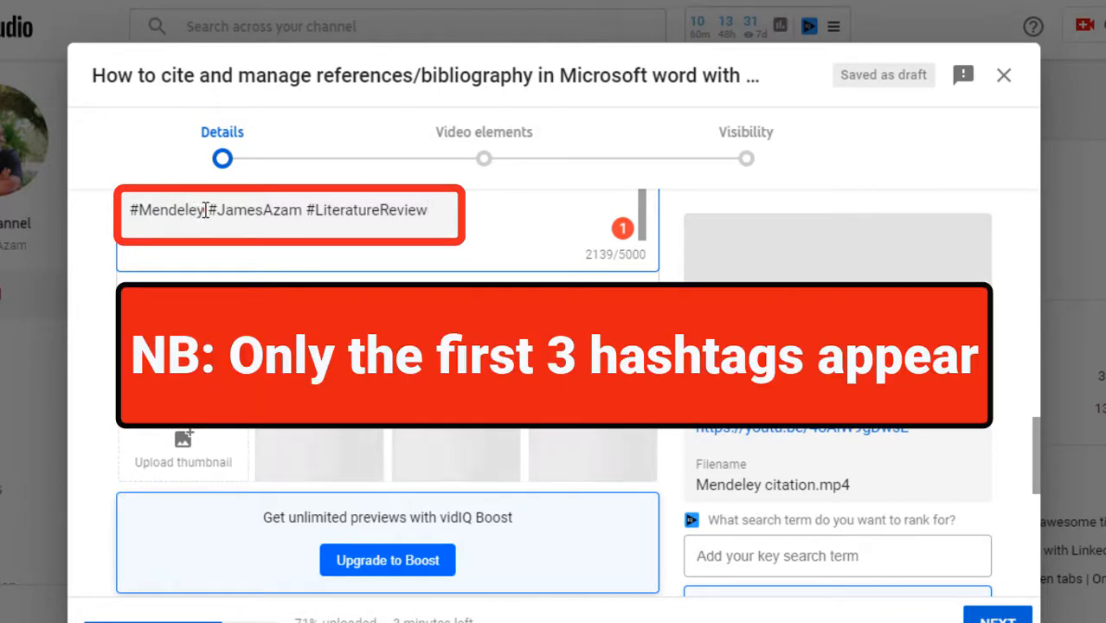
{"action": "left_click", "coordinate": [467, 223]}
{"action": "left_click", "coordinate": [468, 210]}
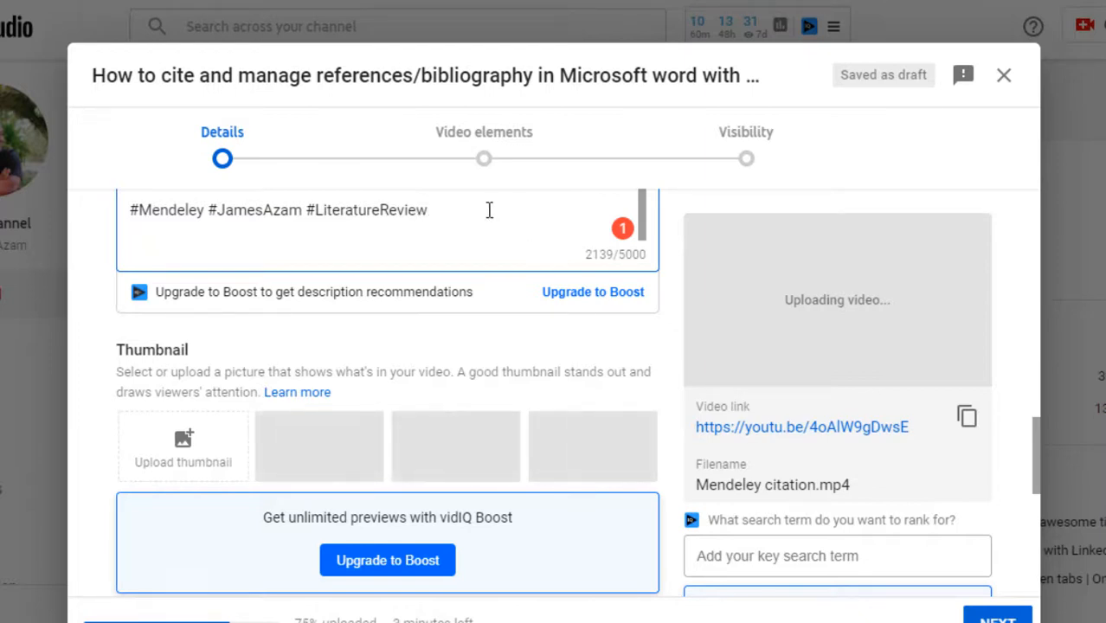
{"action": "scroll", "coordinate": [483, 210], "scroll_direction": "up", "scroll_amount": 2}
{"action": "scroll", "coordinate": [483, 211], "scroll_direction": "down", "scroll_amount": 3}
{"action": "scroll", "coordinate": [856, 448], "scroll_direction": "down", "scroll_amount": 5}
{"action": "scroll", "coordinate": [455, 457], "scroll_direction": "down", "scroll_amount": 3}
{"action": "scroll", "coordinate": [476, 401], "scroll_direction": "up", "scroll_amount": 6}
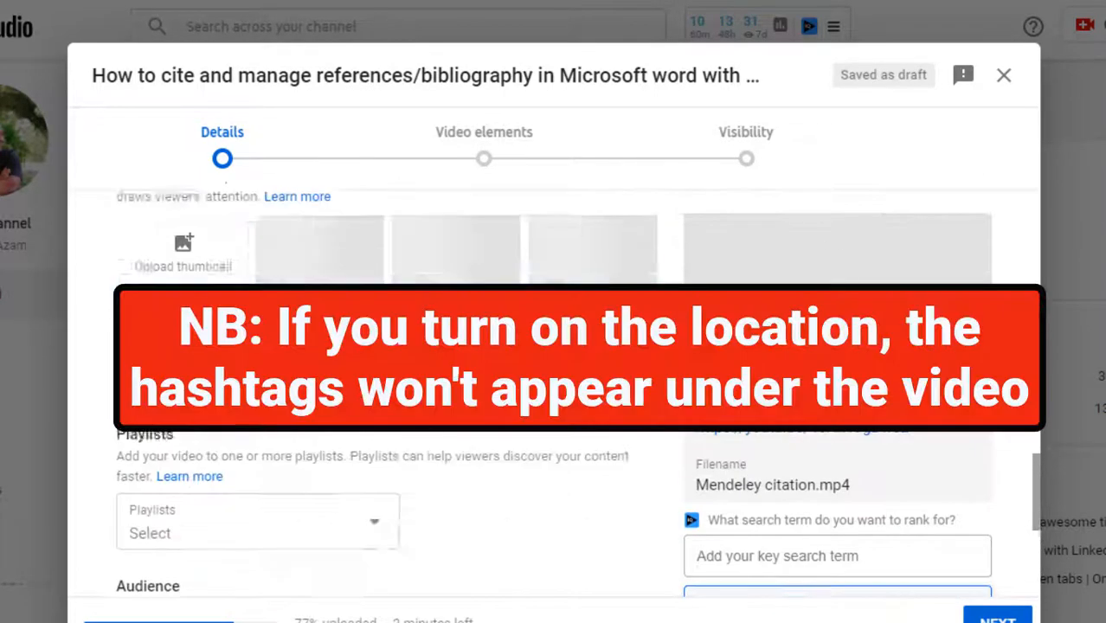
{"action": "scroll", "coordinate": [430, 436], "scroll_direction": "up", "scroll_amount": 4}
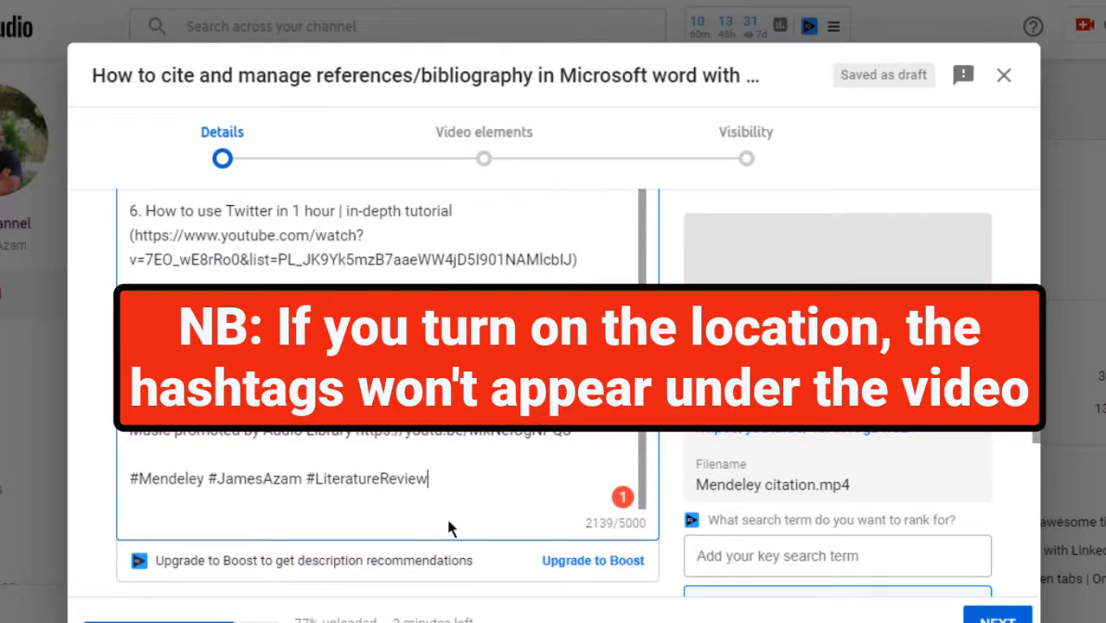
{"action": "left_click_drag", "start_coordinate": [437, 478], "coordinate": [129, 477]}
{"action": "left_click", "coordinate": [447, 483]}
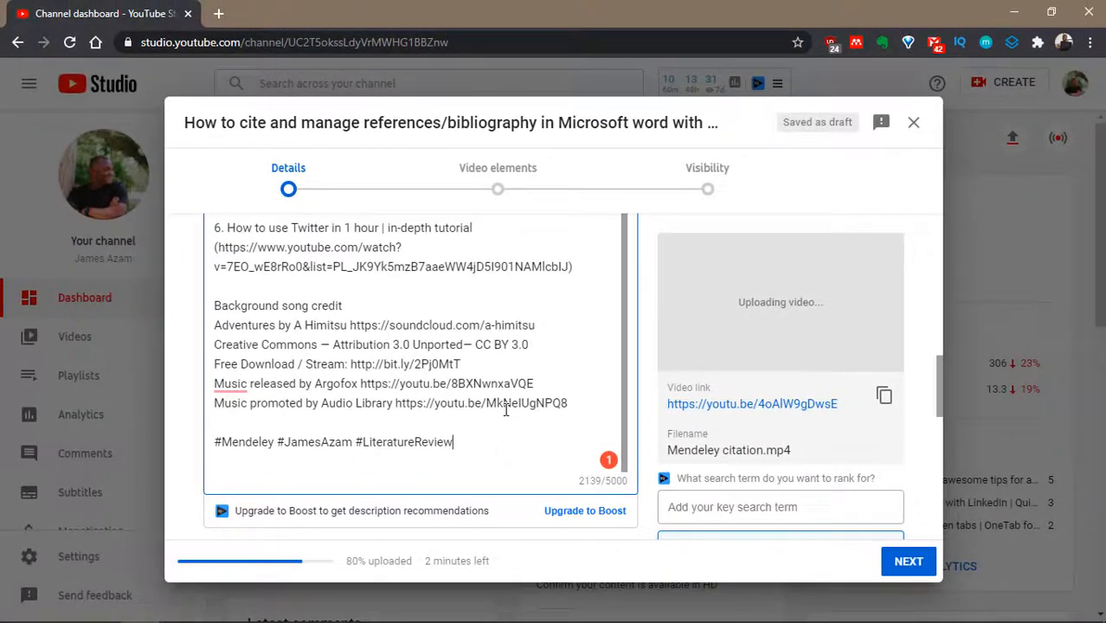
Upload "08 - Mendeley citation thumbnail.png" from the project's Thumbnail folder as the video's custom thumbnail
{"action": "scroll", "coordinate": [459, 403], "scroll_direction": "down", "scroll_amount": 4}
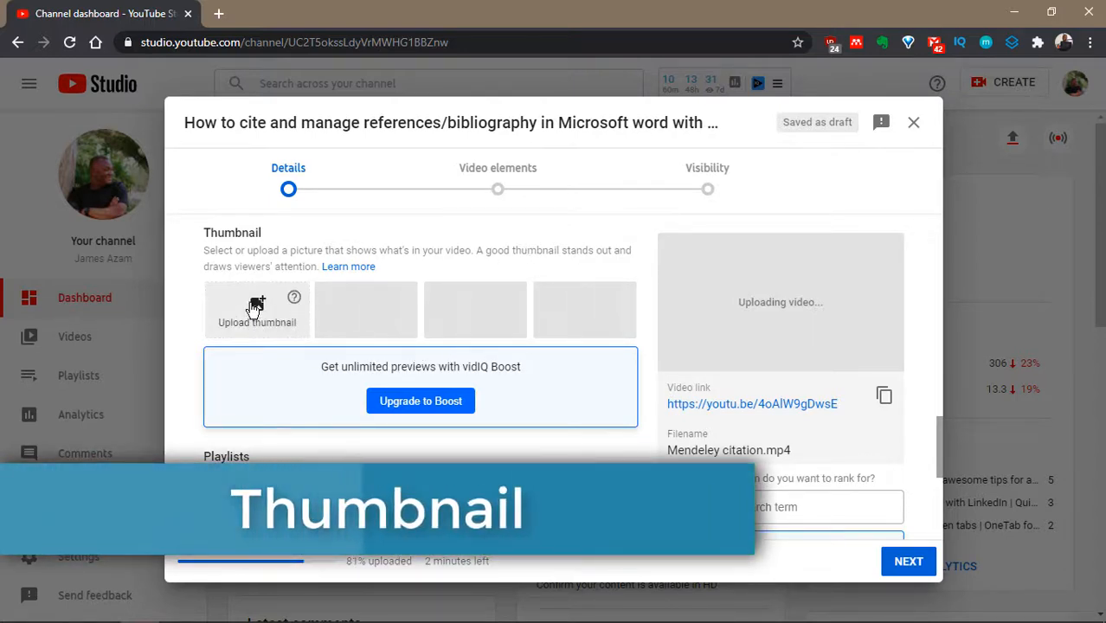
{"action": "left_click", "coordinate": [252, 305]}
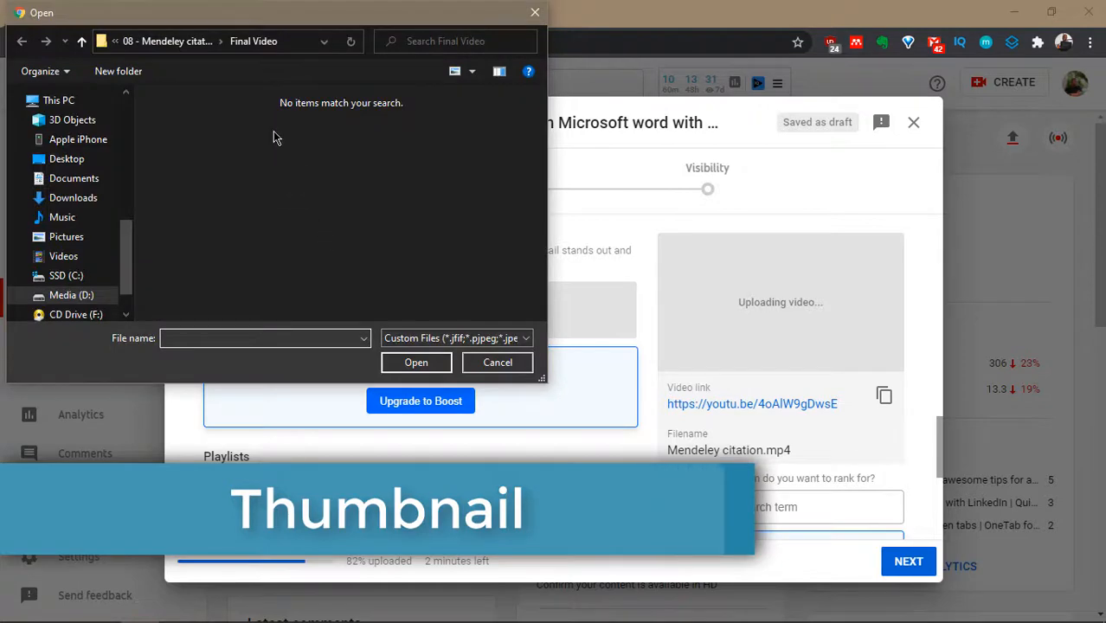
{"action": "left_click", "coordinate": [184, 43]}
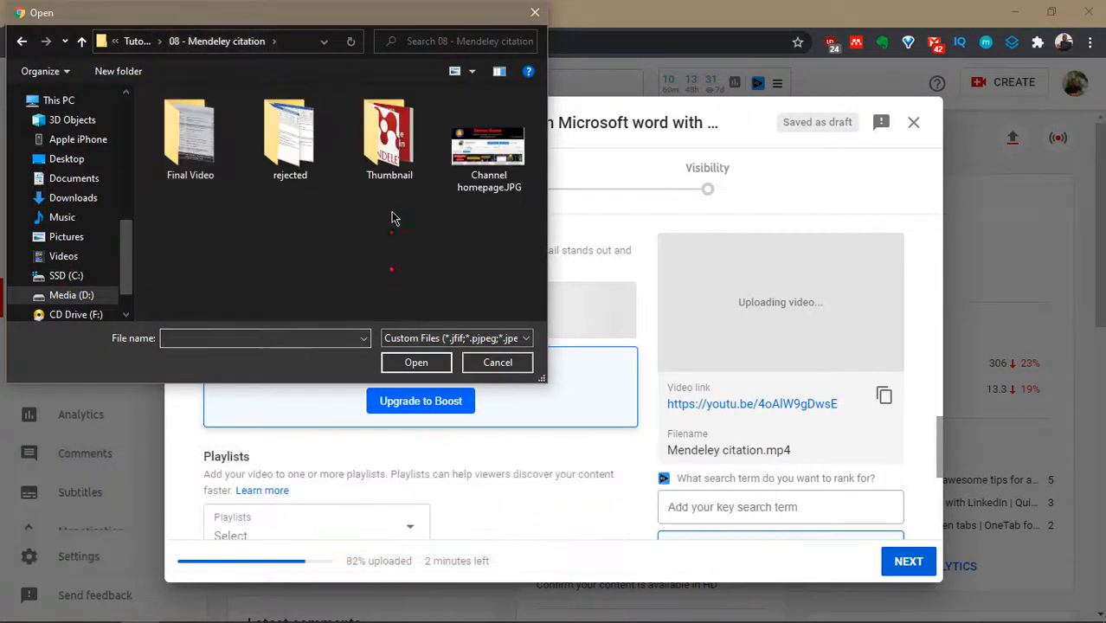
{"action": "double_click", "coordinate": [389, 138]}
{"action": "left_click", "coordinate": [198, 152]}
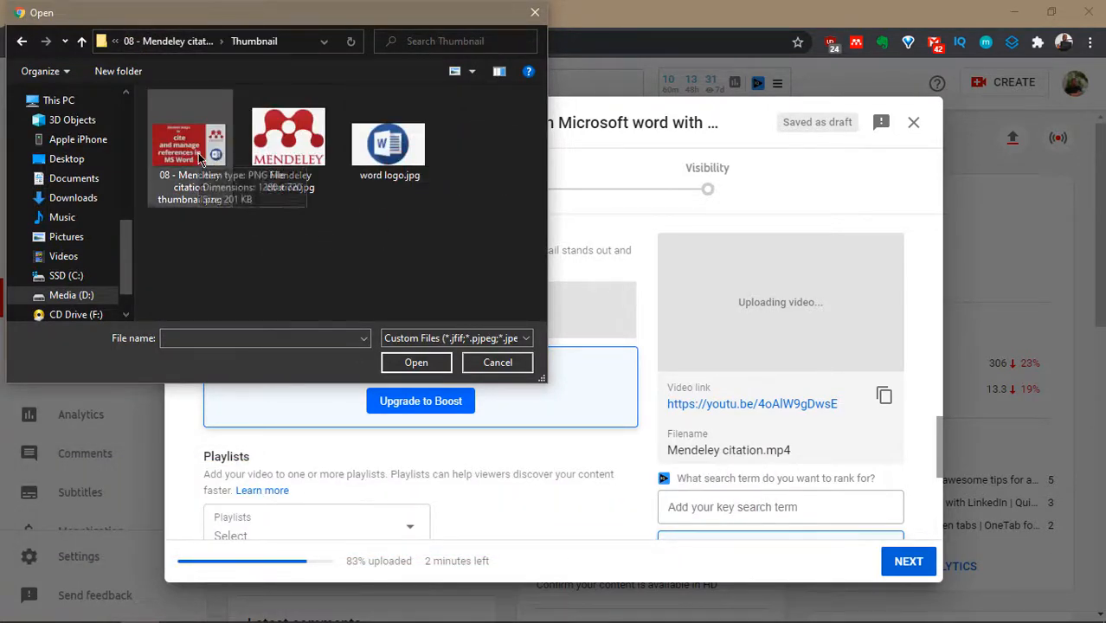
{"action": "double_click", "coordinate": [199, 156]}
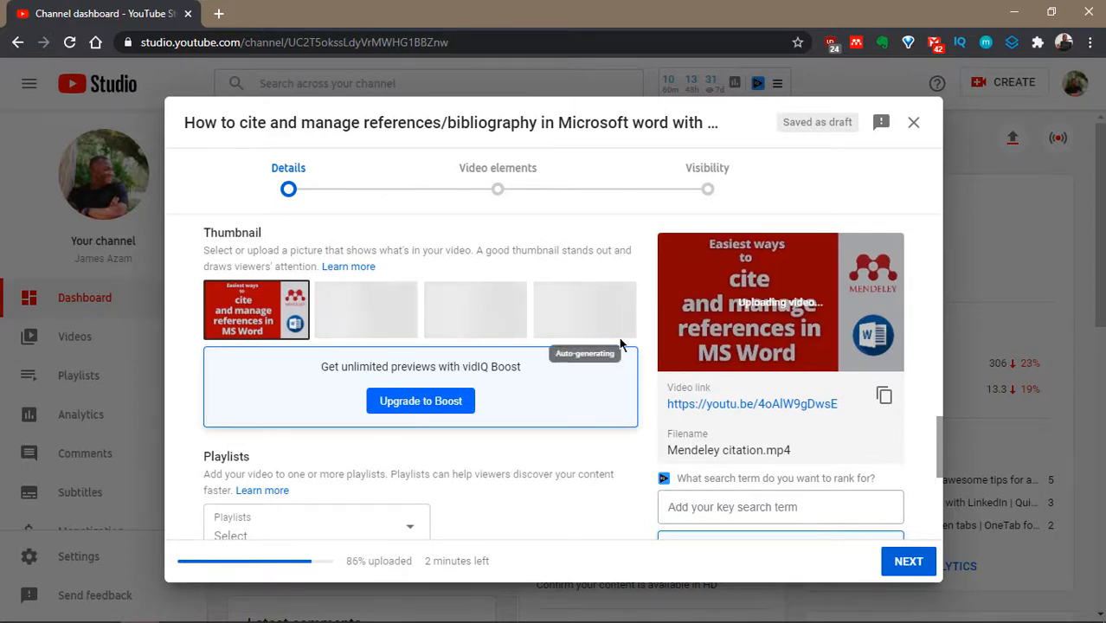
Try to add the video to the "Academic tutorials" playlist
{"action": "scroll", "coordinate": [510, 333], "scroll_direction": "down", "scroll_amount": 3}
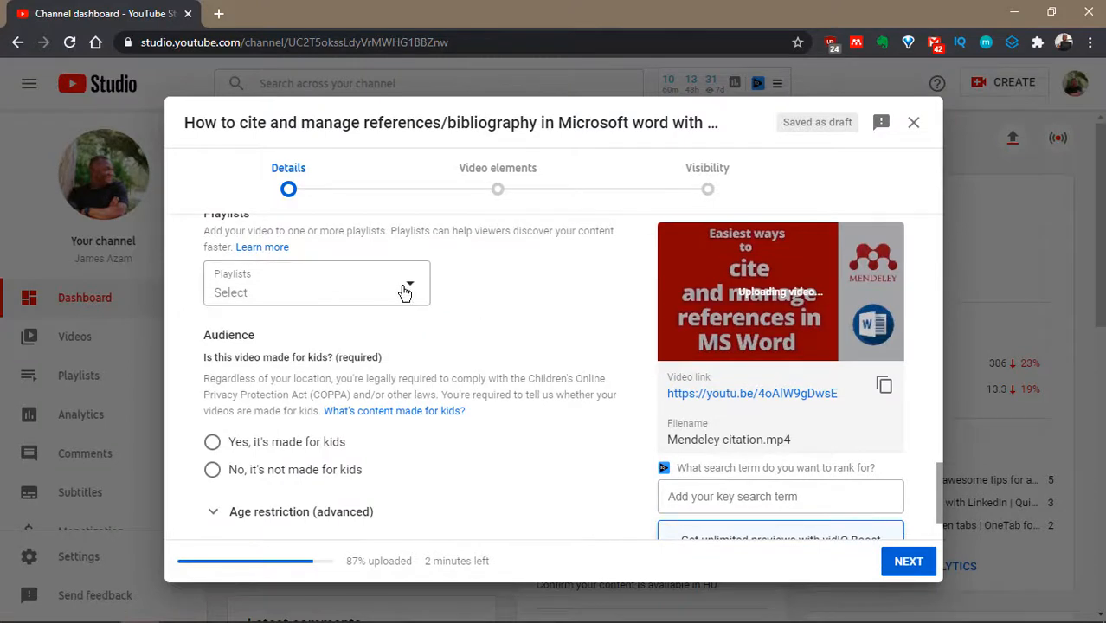
{"action": "left_click", "coordinate": [413, 291]}
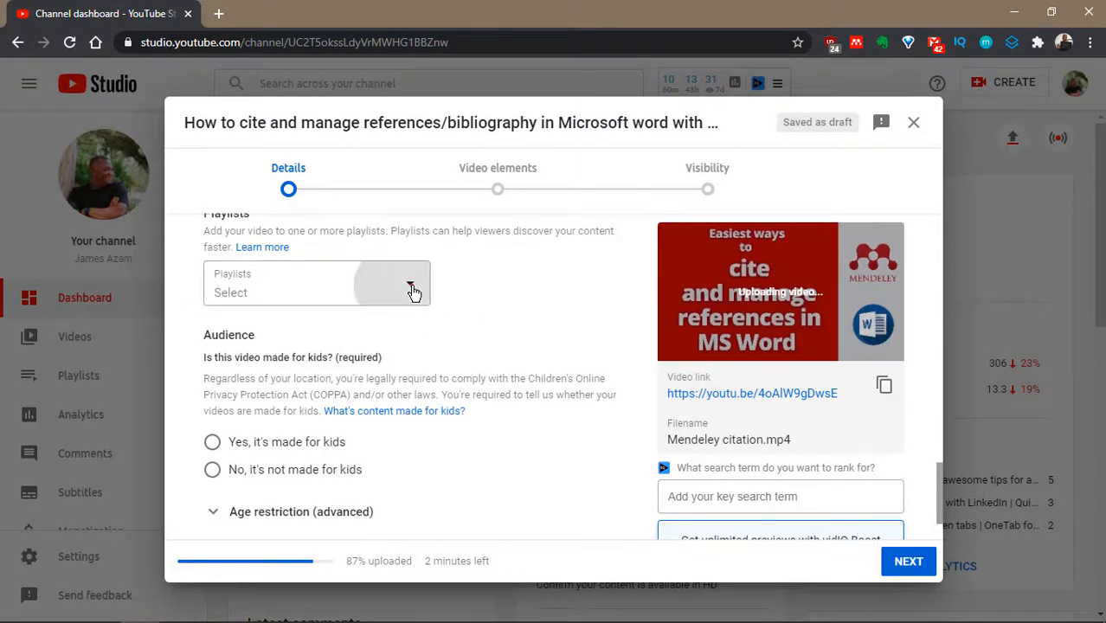
{"action": "scroll", "coordinate": [423, 328], "scroll_direction": "down", "scroll_amount": 1}
{"action": "scroll", "coordinate": [423, 329], "scroll_direction": "down", "scroll_amount": 1}
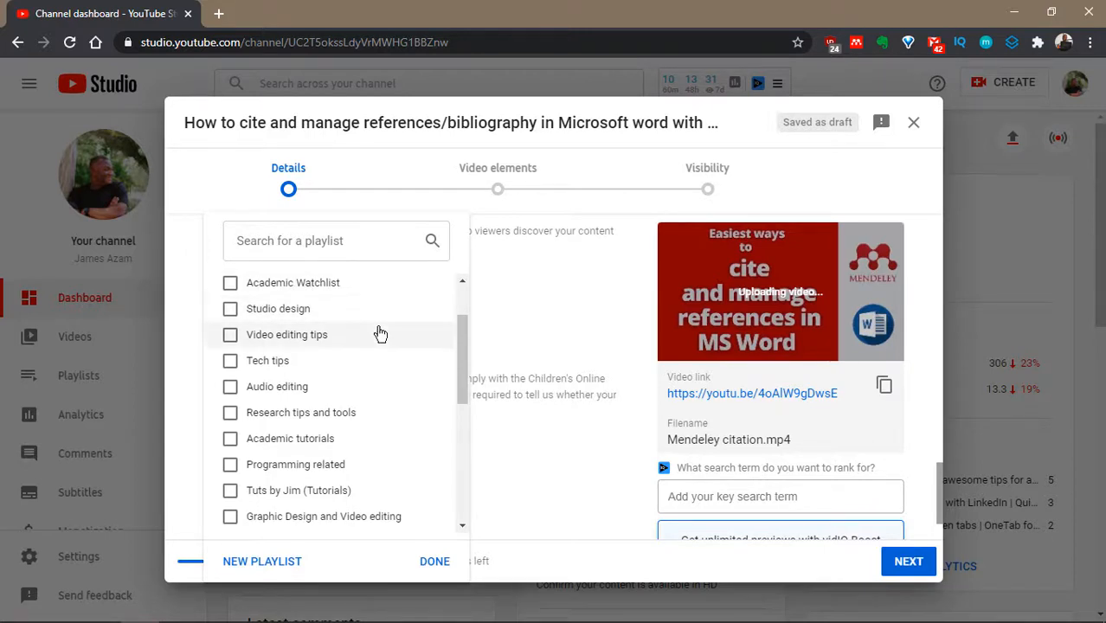
{"action": "scroll", "coordinate": [363, 330], "scroll_direction": "down", "scroll_amount": 1}
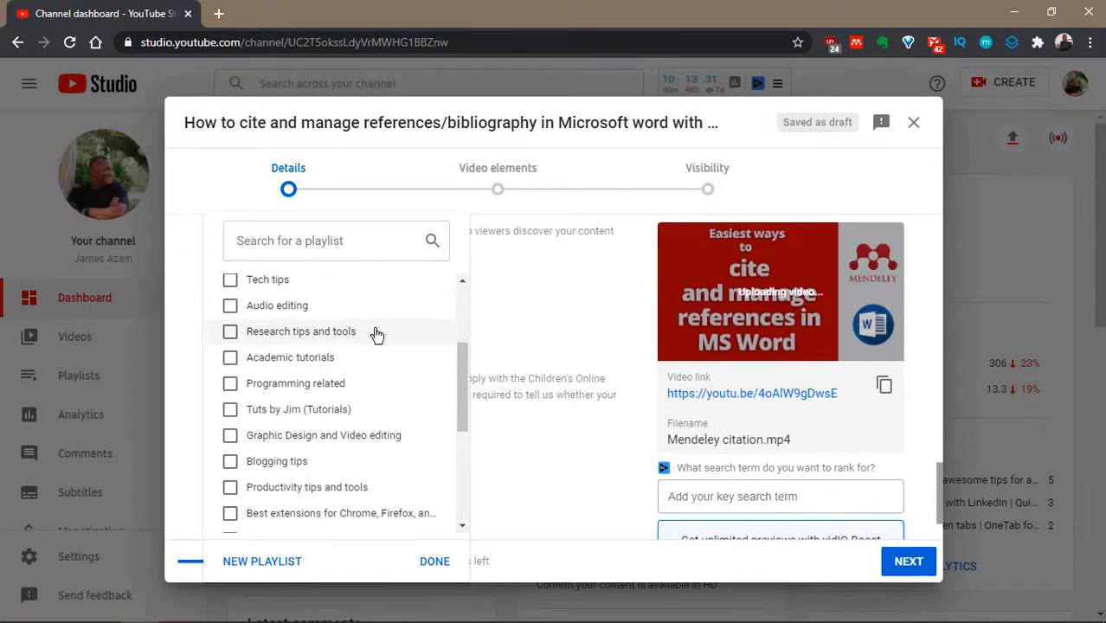
{"action": "left_click", "coordinate": [230, 357]}
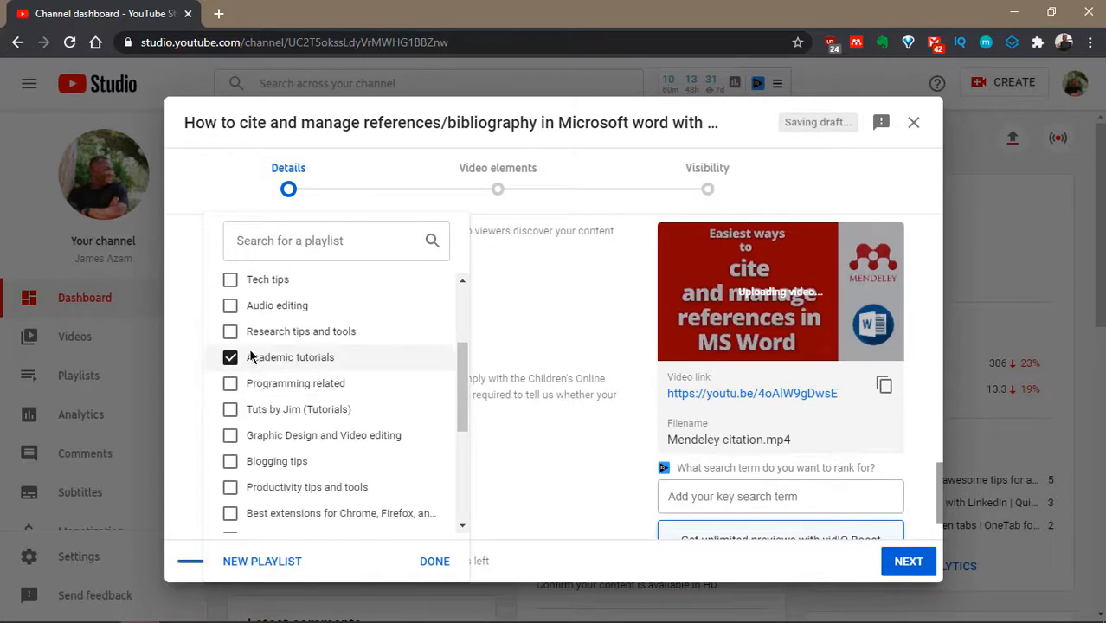
{"action": "left_click", "coordinate": [545, 329]}
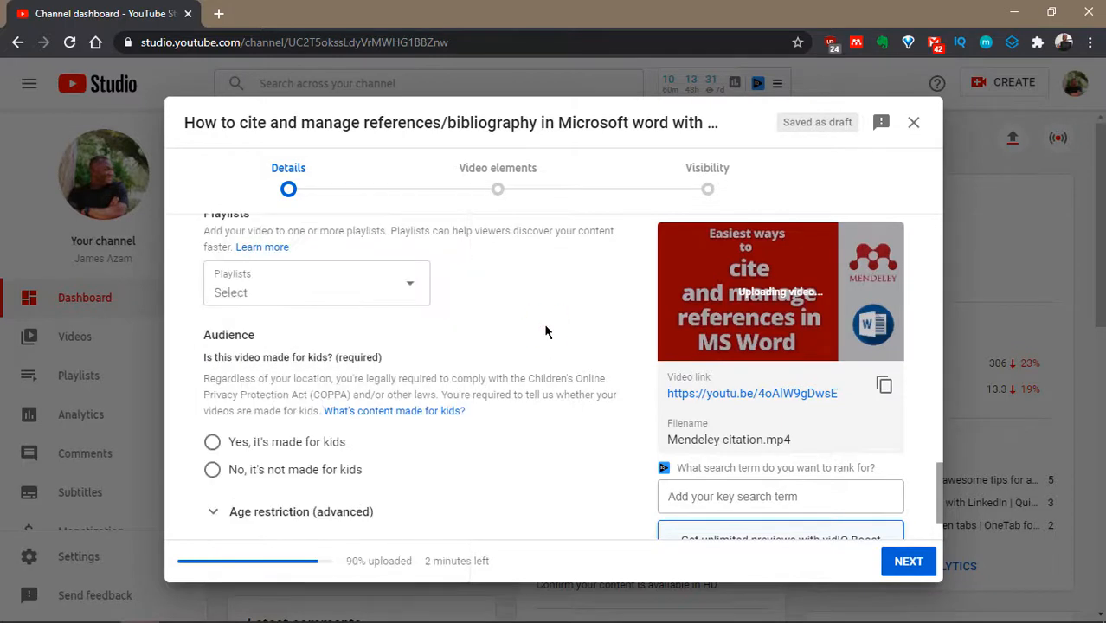
Set the audience of the video to "No, it's not made for kids"
{"action": "scroll", "coordinate": [545, 329], "scroll_direction": "down", "scroll_amount": 1}
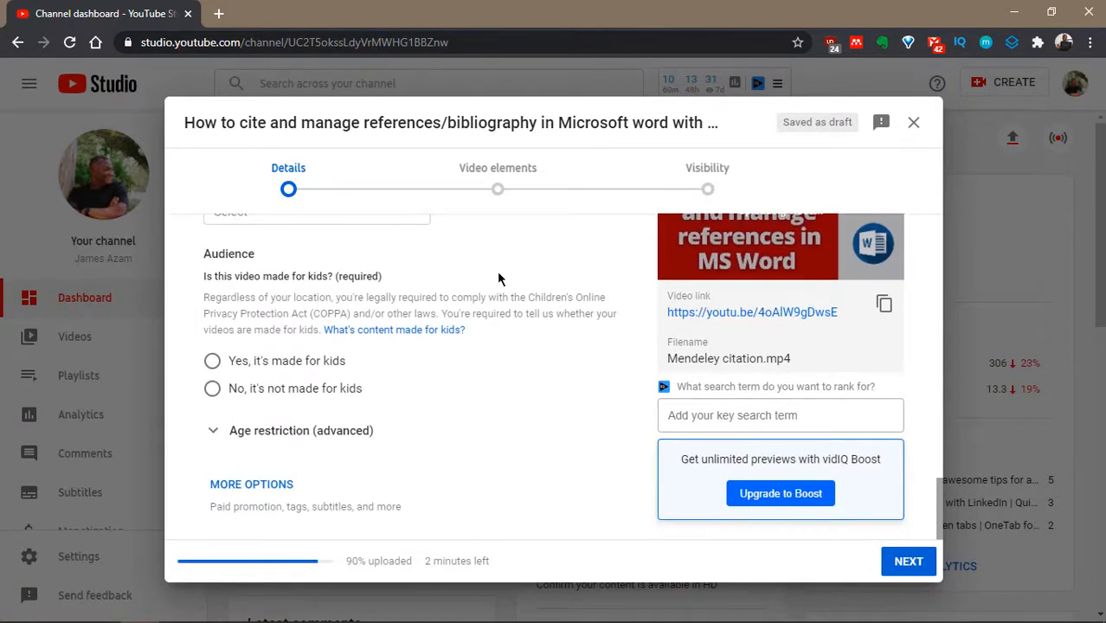
{"action": "scroll", "coordinate": [497, 277], "scroll_direction": "up", "scroll_amount": 1}
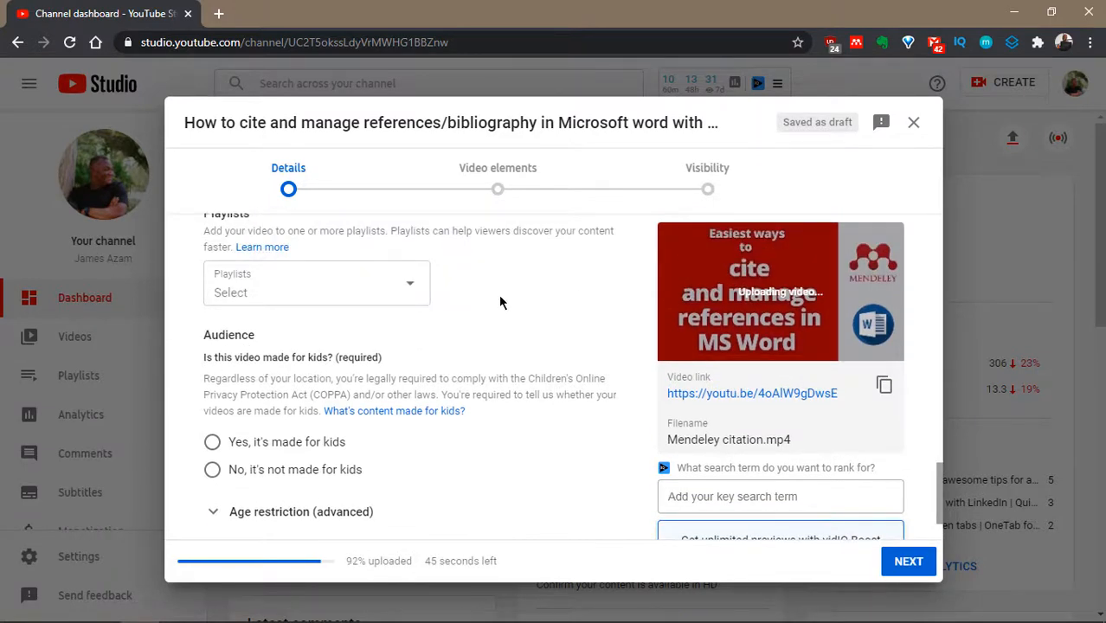
{"action": "scroll", "coordinate": [499, 301], "scroll_direction": "down", "scroll_amount": 1}
{"action": "scroll", "coordinate": [498, 295], "scroll_direction": "up", "scroll_amount": 1}
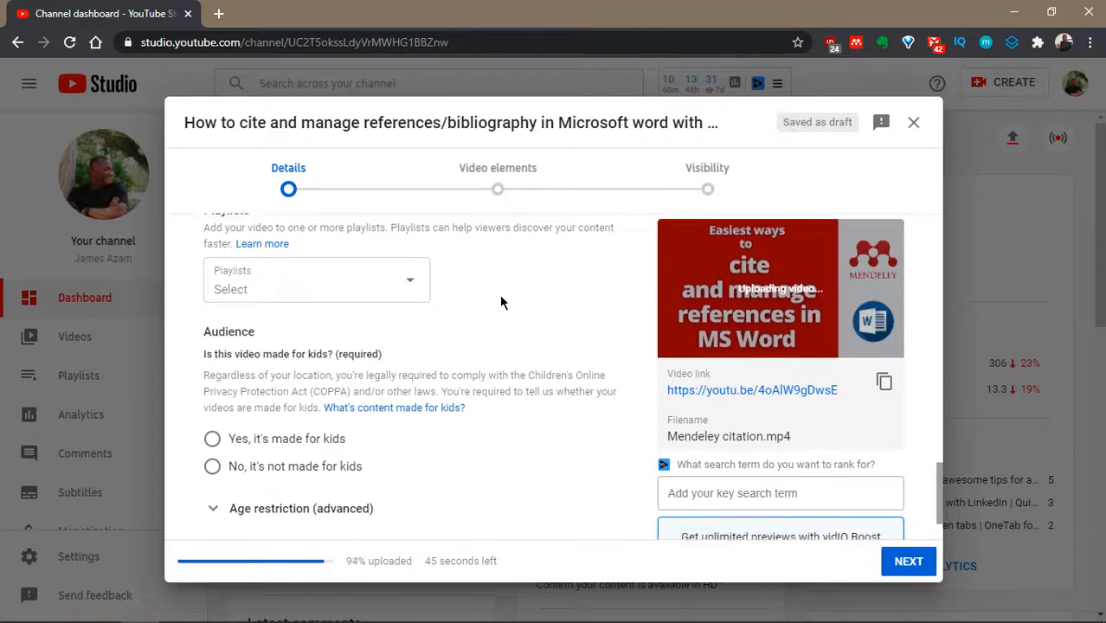
{"action": "scroll", "coordinate": [500, 301], "scroll_direction": "down", "scroll_amount": 1}
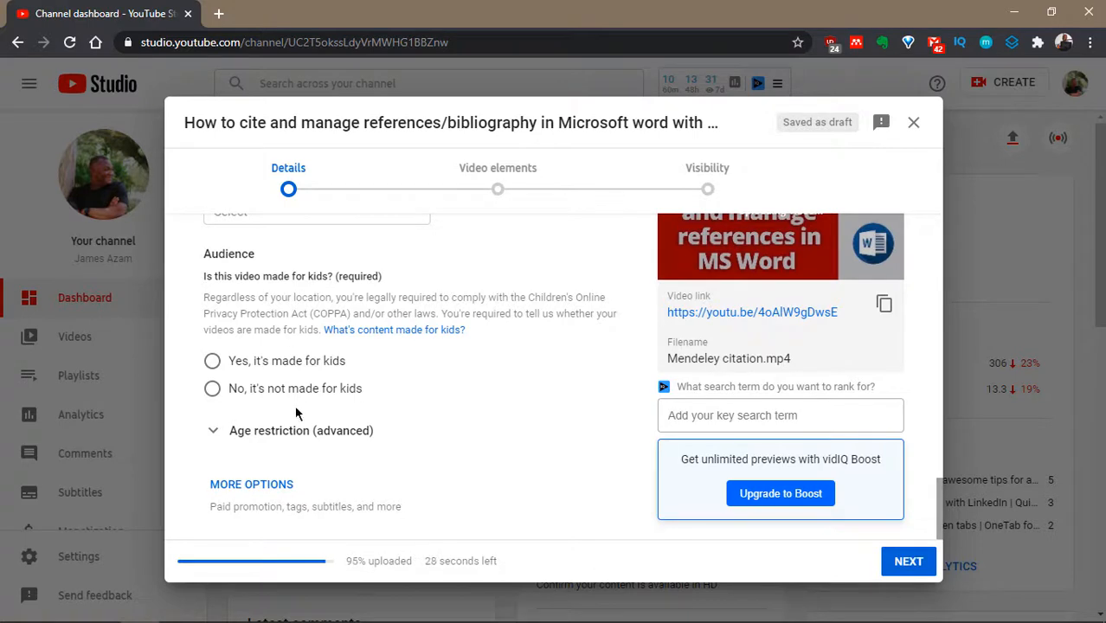
{"action": "left_click", "coordinate": [215, 391]}
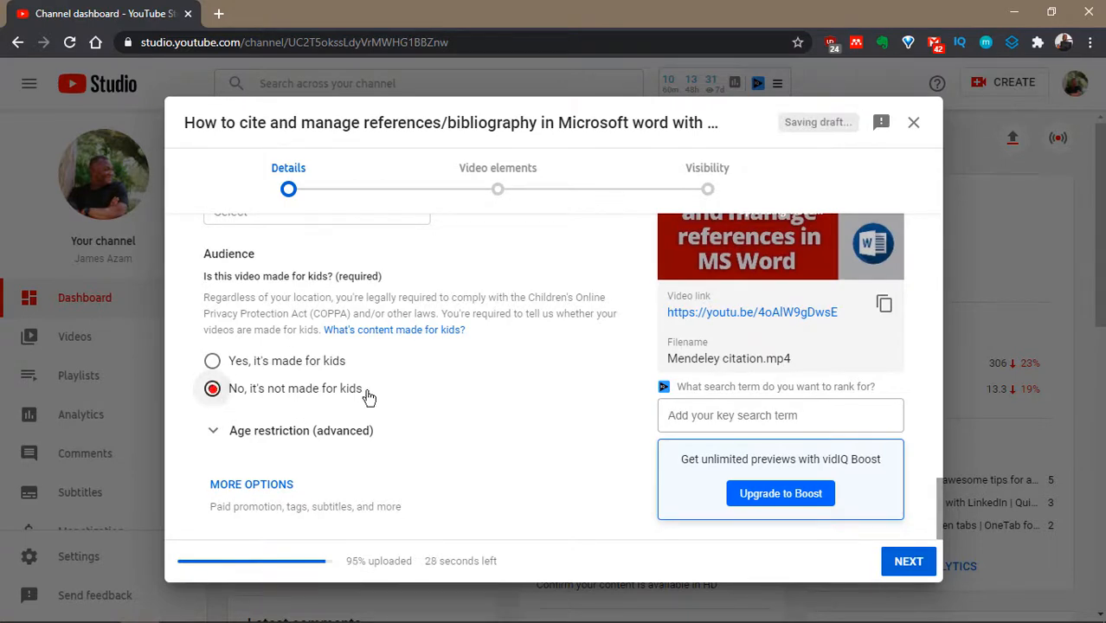
Expand the advanced age restriction settings to check the selected option, and collapse them again
{"action": "left_click", "coordinate": [215, 432]}
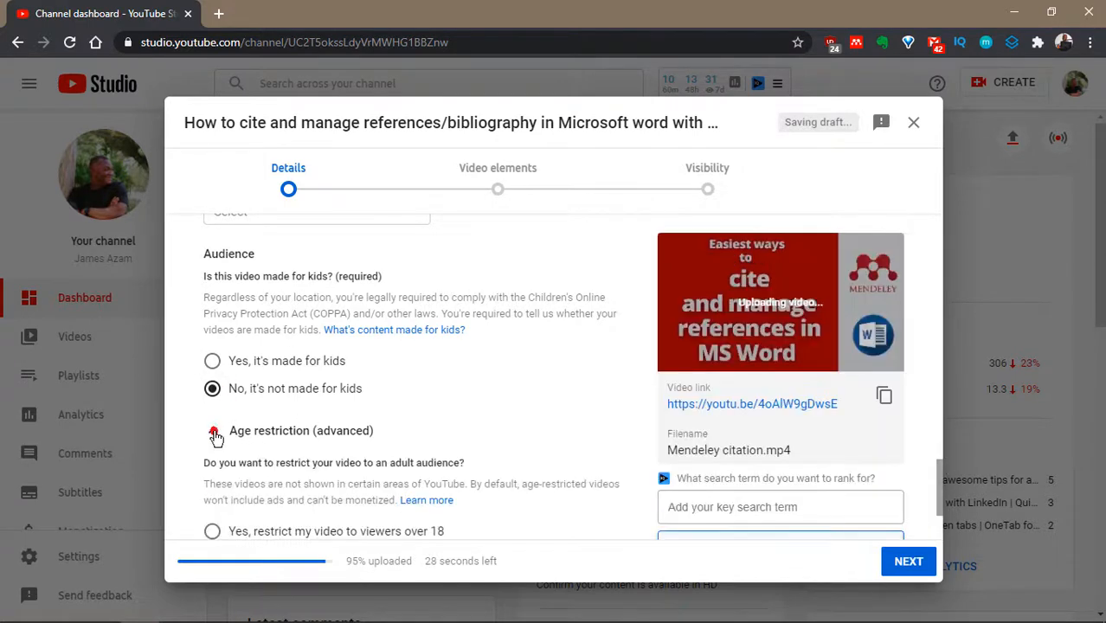
{"action": "scroll", "coordinate": [486, 420], "scroll_direction": "down", "scroll_amount": 2}
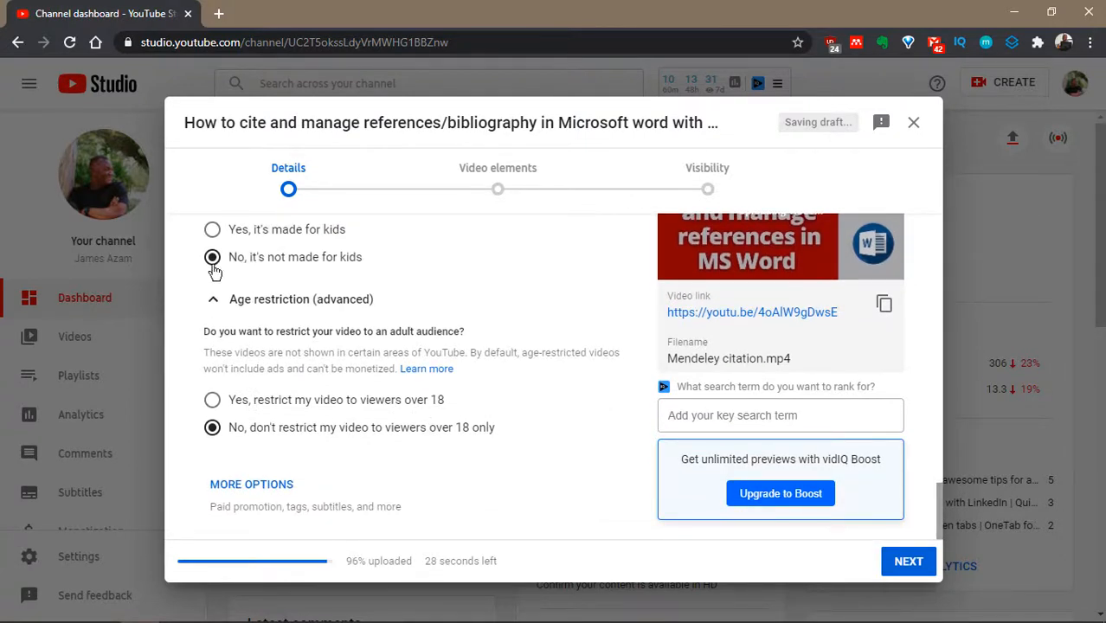
{"action": "left_click", "coordinate": [217, 304]}
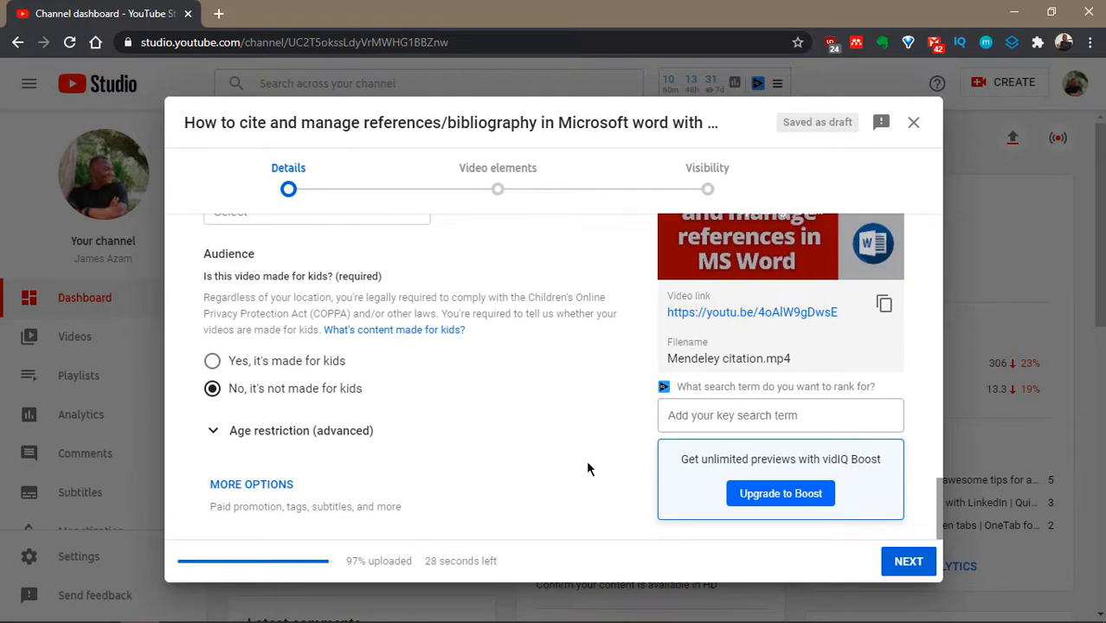
Look back over the title, description and audience details, and continue to the next upload stage
{"action": "scroll", "coordinate": [585, 458], "scroll_direction": "up", "scroll_amount": 15}
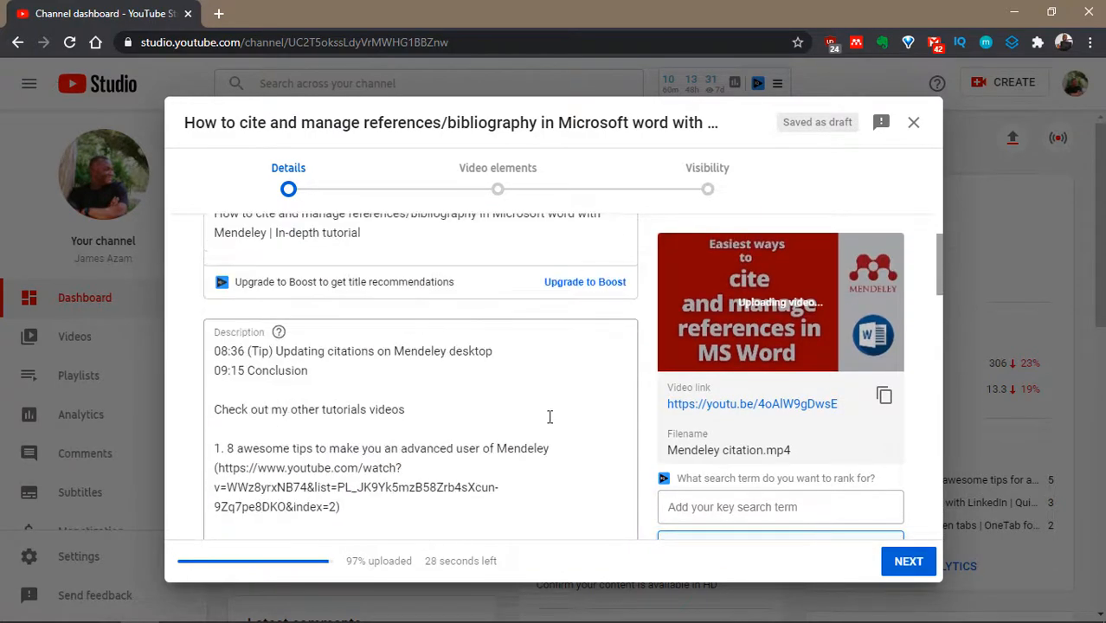
{"action": "scroll", "coordinate": [549, 417], "scroll_direction": "down", "scroll_amount": 15}
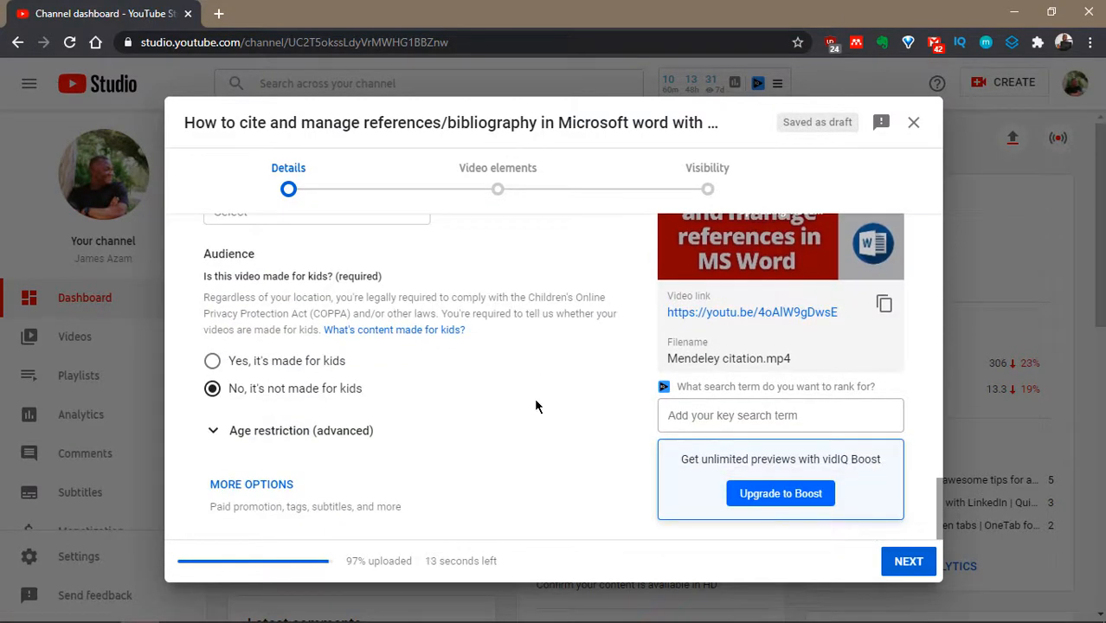
{"action": "scroll", "coordinate": [534, 402], "scroll_direction": "up", "scroll_amount": 15}
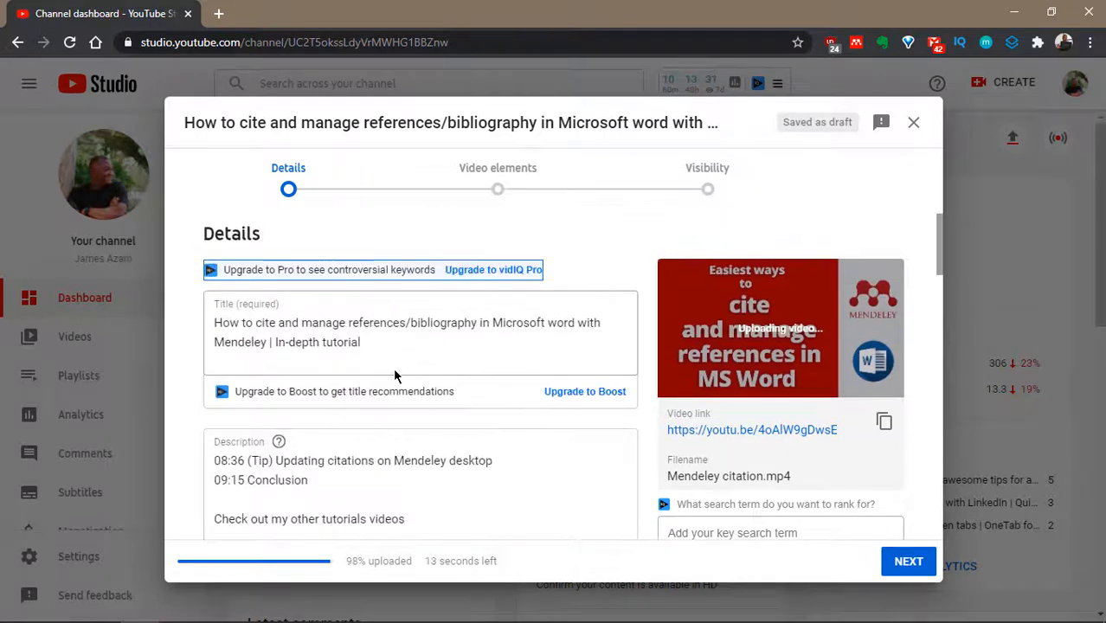
{"action": "scroll", "coordinate": [527, 403], "scroll_direction": "down", "scroll_amount": 4}
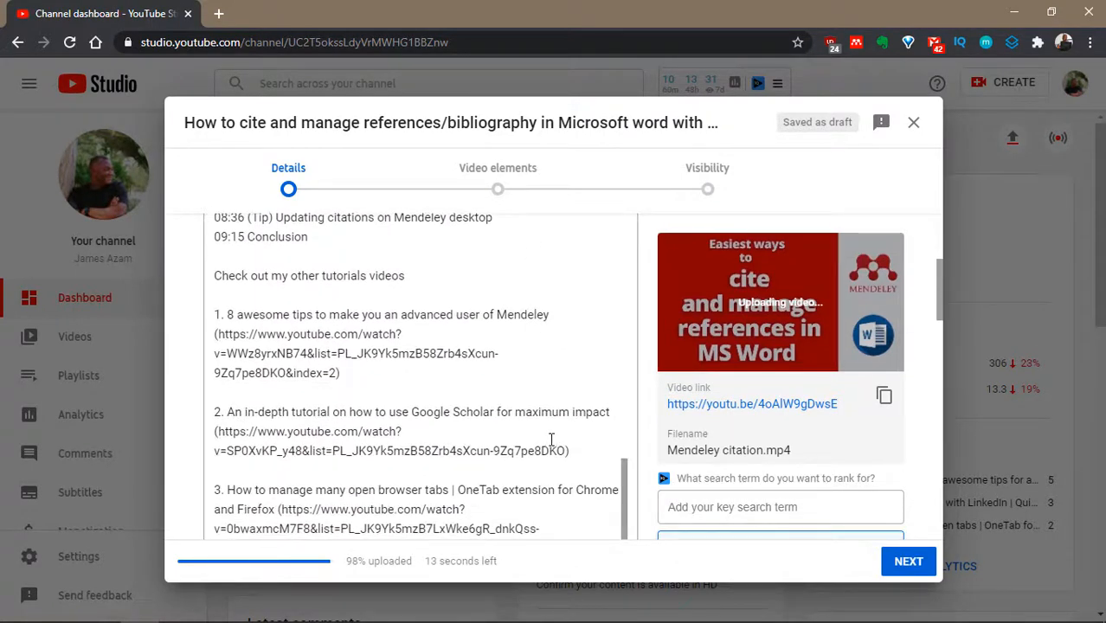
{"action": "scroll", "coordinate": [551, 440], "scroll_direction": "down", "scroll_amount": 2}
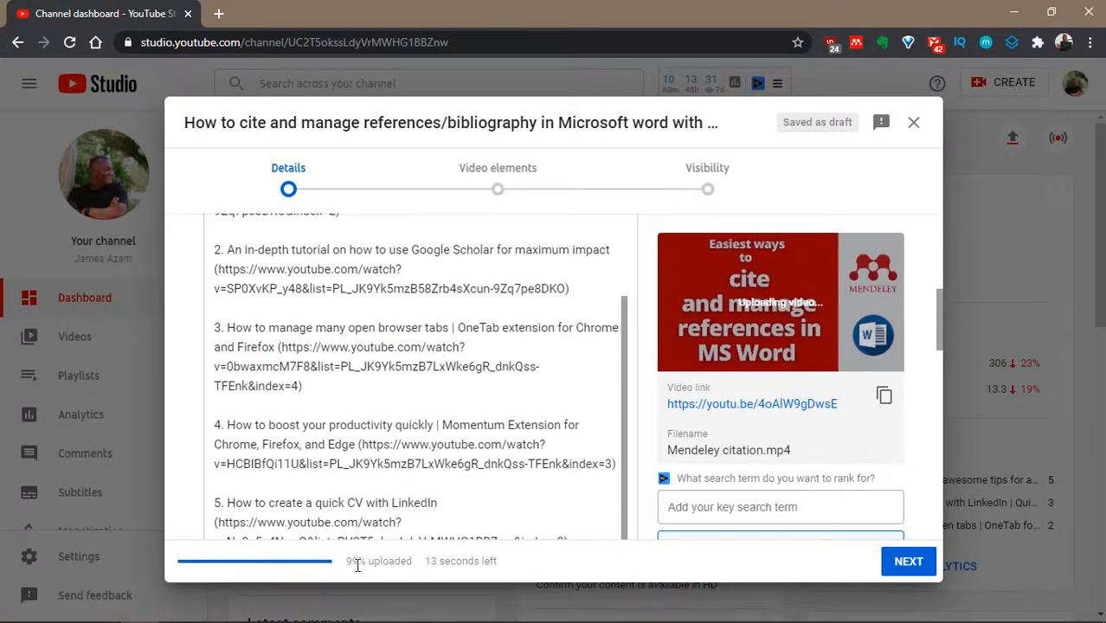
{"action": "left_click", "coordinate": [908, 562]}
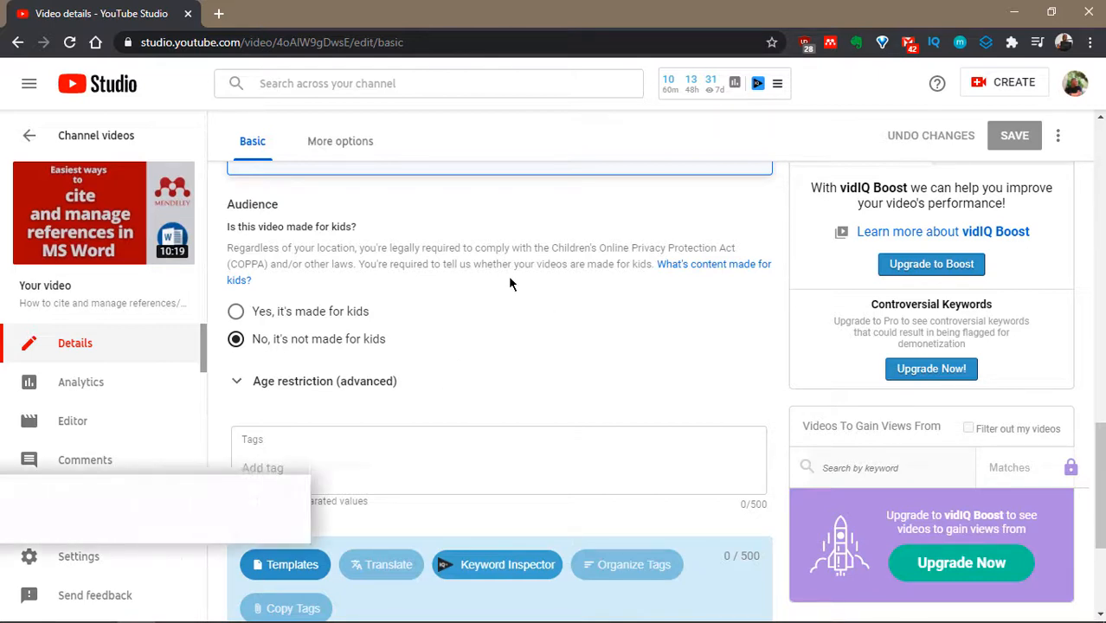
Copy the full comma-separated list under "Tags:" from the Sublime Text notes into the video's Tags field in YouTube Studio
{"action": "left_click", "coordinate": [281, 467]}
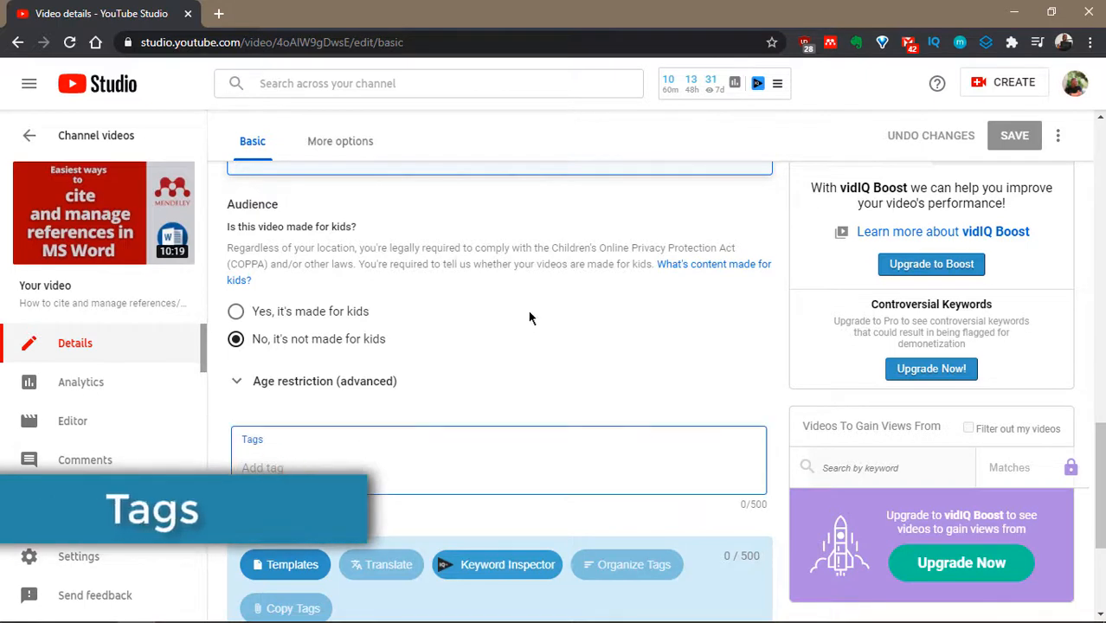
{"action": "mouse_move", "coordinate": [727, 620]}
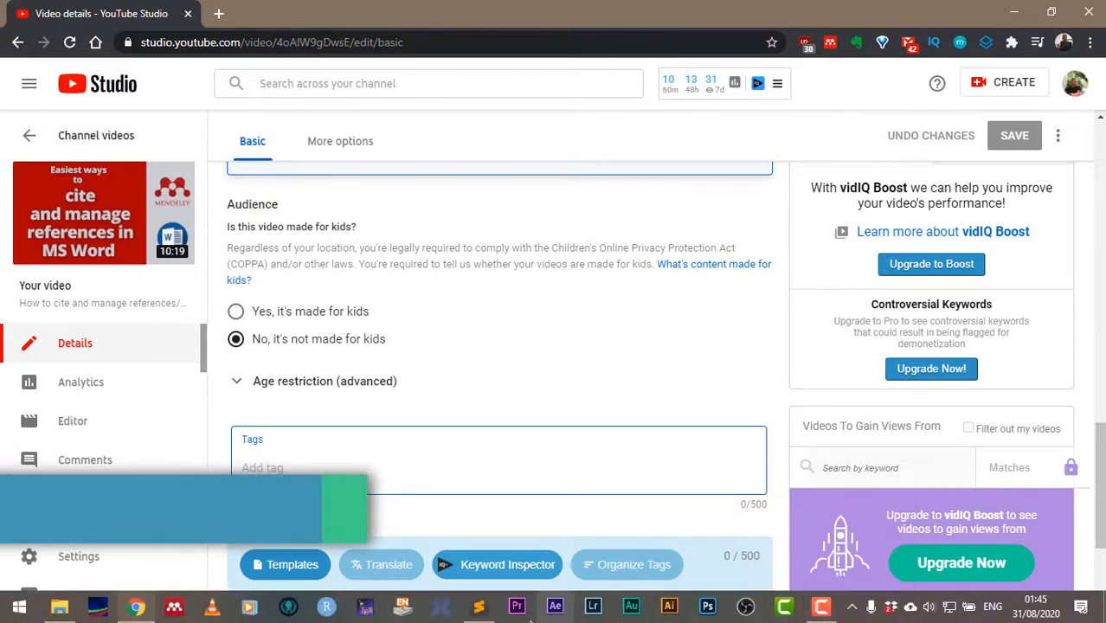
{"action": "left_click", "coordinate": [491, 616]}
{"action": "left_click", "coordinate": [290, 349]}
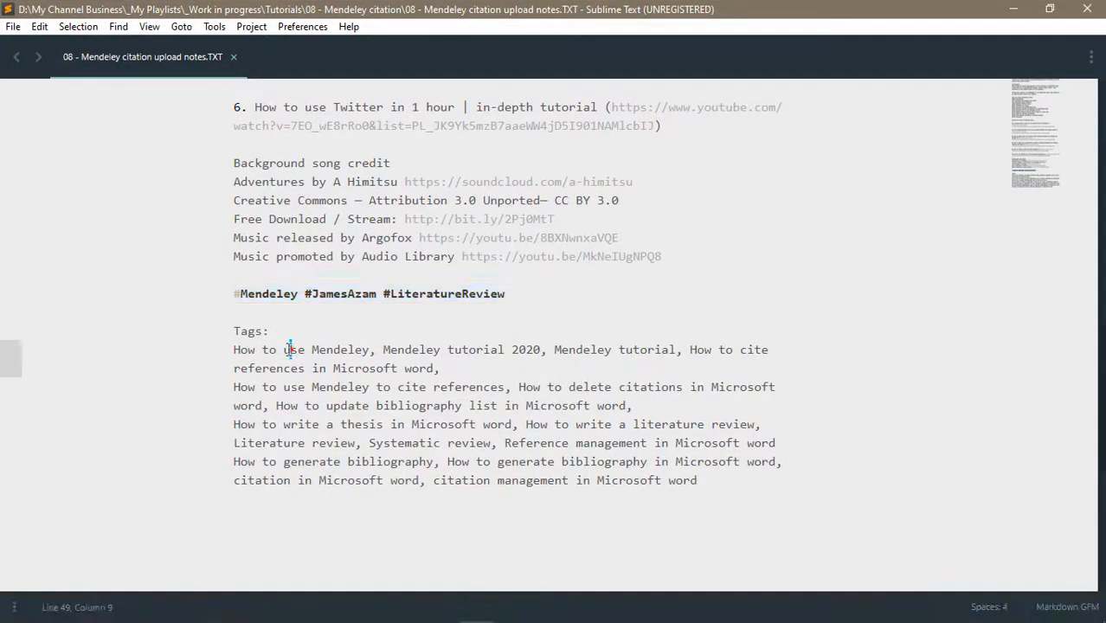
{"action": "left_click_drag", "start_coordinate": [231, 351], "coordinate": [699, 480]}
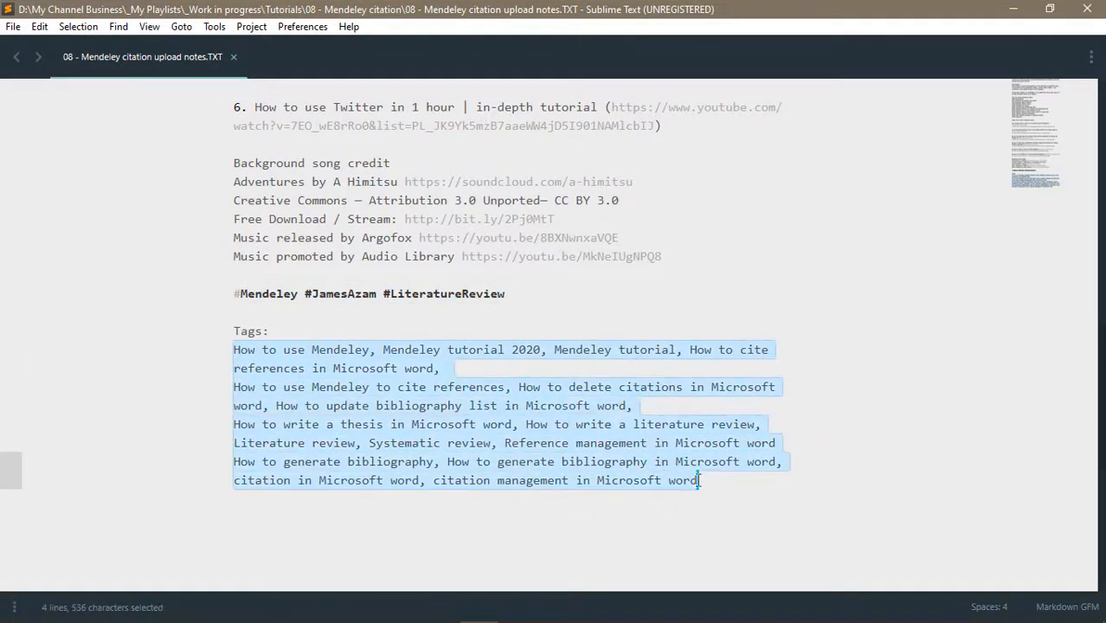
{"action": "key", "text": "ctrl+c"}
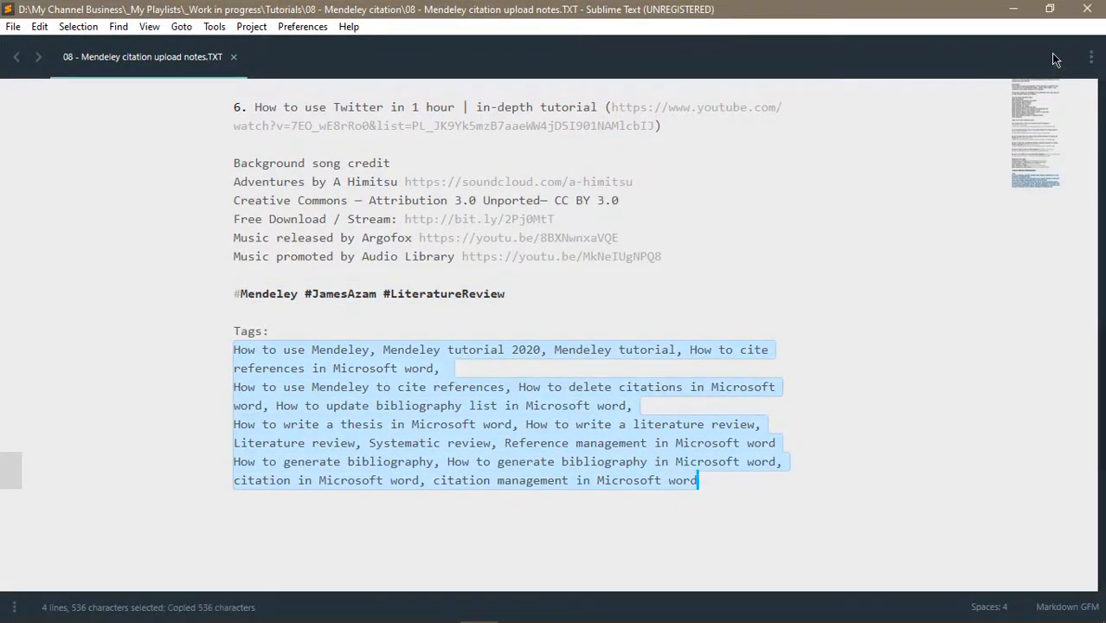
{"action": "left_click", "coordinate": [1013, 9]}
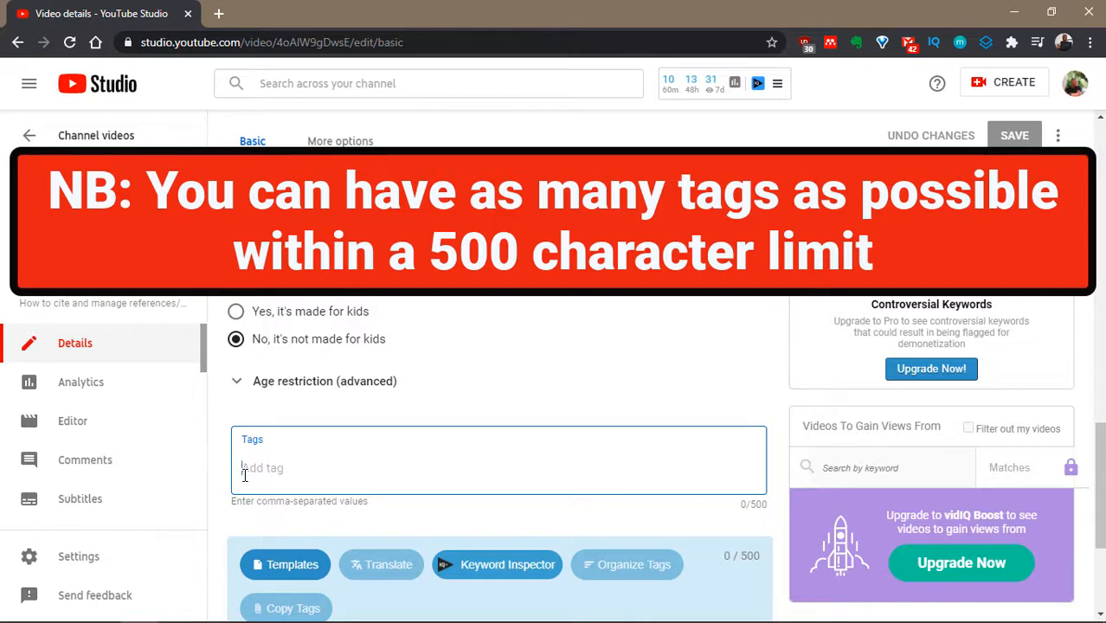
{"action": "key", "text": "ctrl+v"}
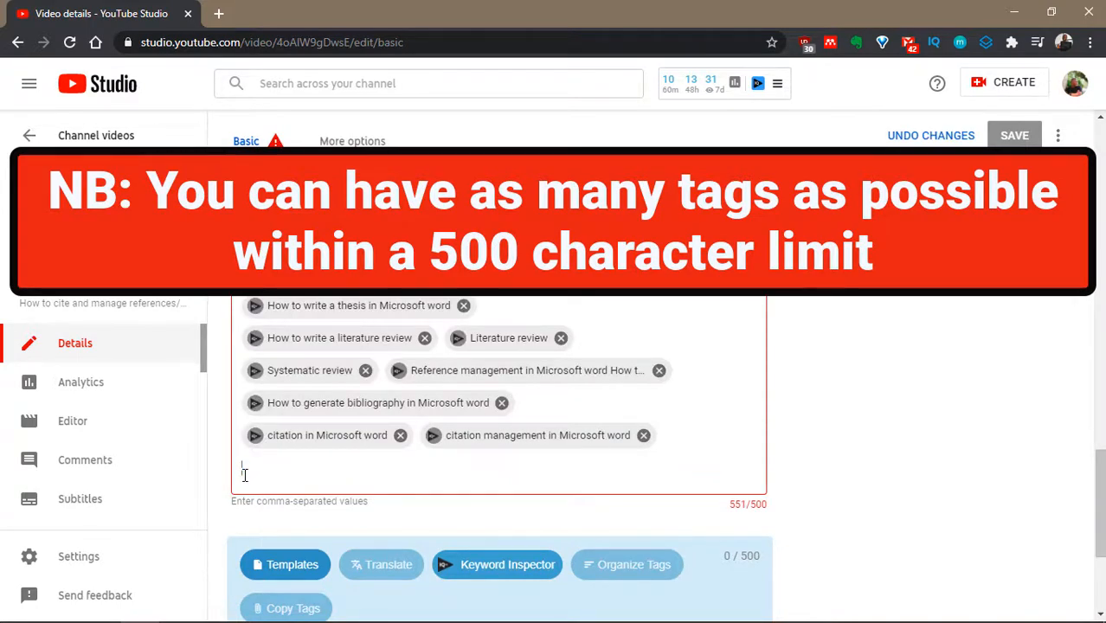
Remove the tags "How to write a thesis in Microsoft word" and "Mendeley tutorial 2020" to fit the 500-character limit
{"action": "scroll", "coordinate": [535, 301], "scroll_direction": "up", "scroll_amount": 1}
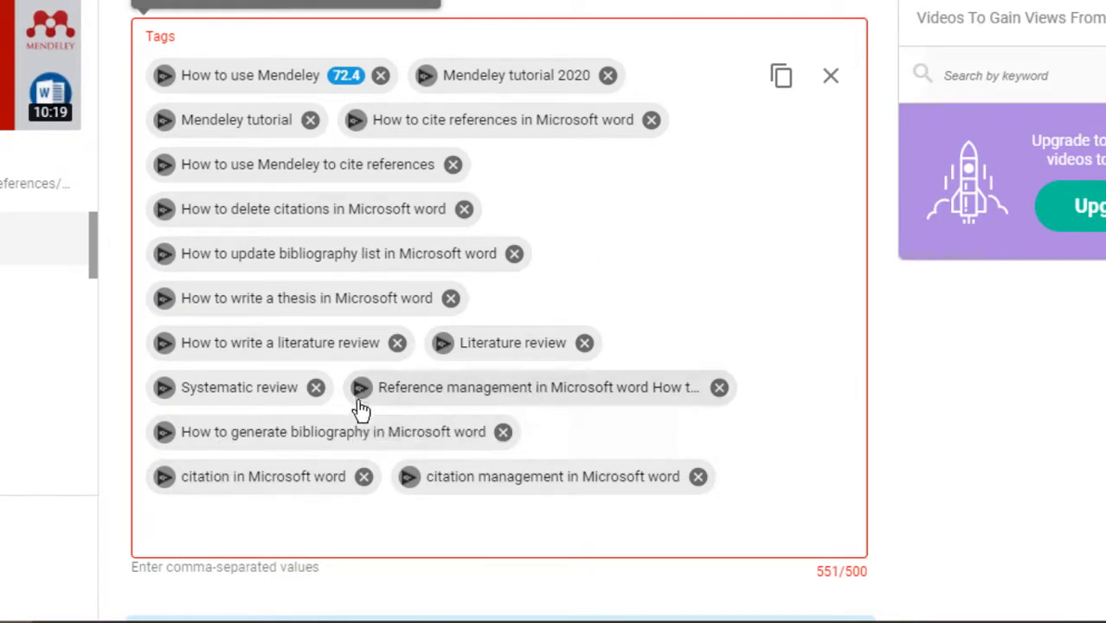
{"action": "left_click", "coordinate": [449, 297]}
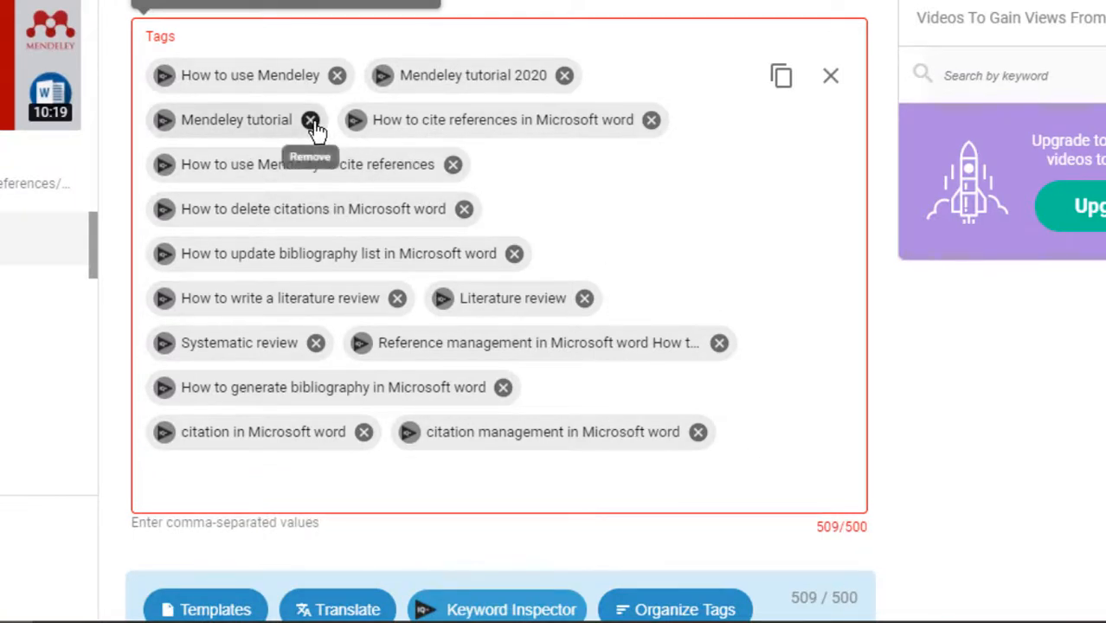
{"action": "left_click", "coordinate": [563, 76]}
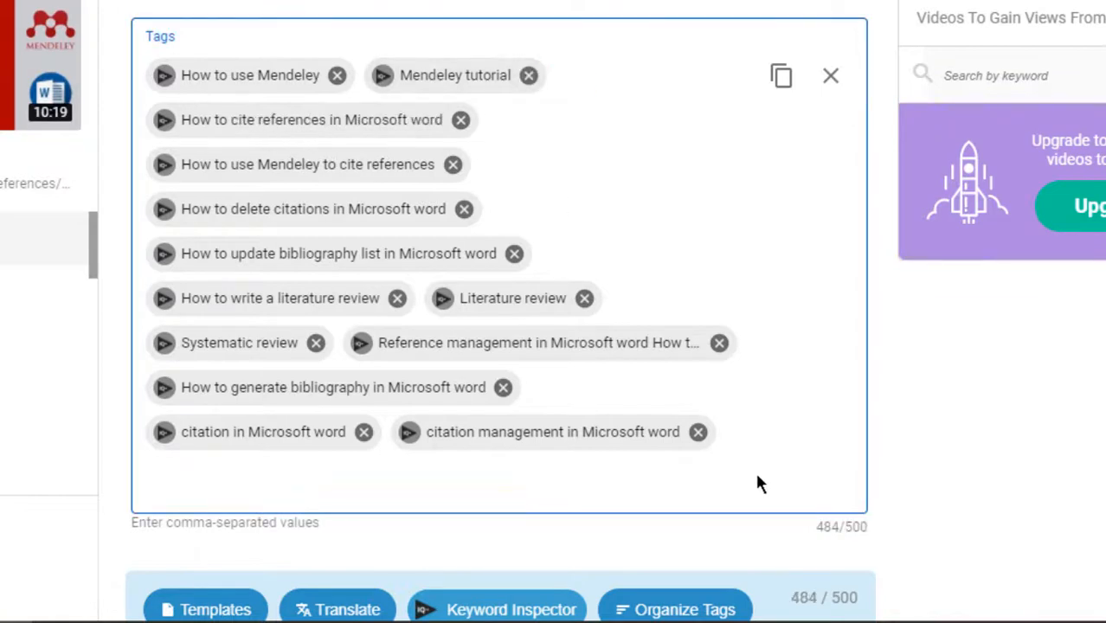
Add the recommended tags "how to use mendeley in word", "how to use mendeley word plugin" and "how to use mendeley to reference"
{"action": "left_click", "coordinate": [744, 433]}
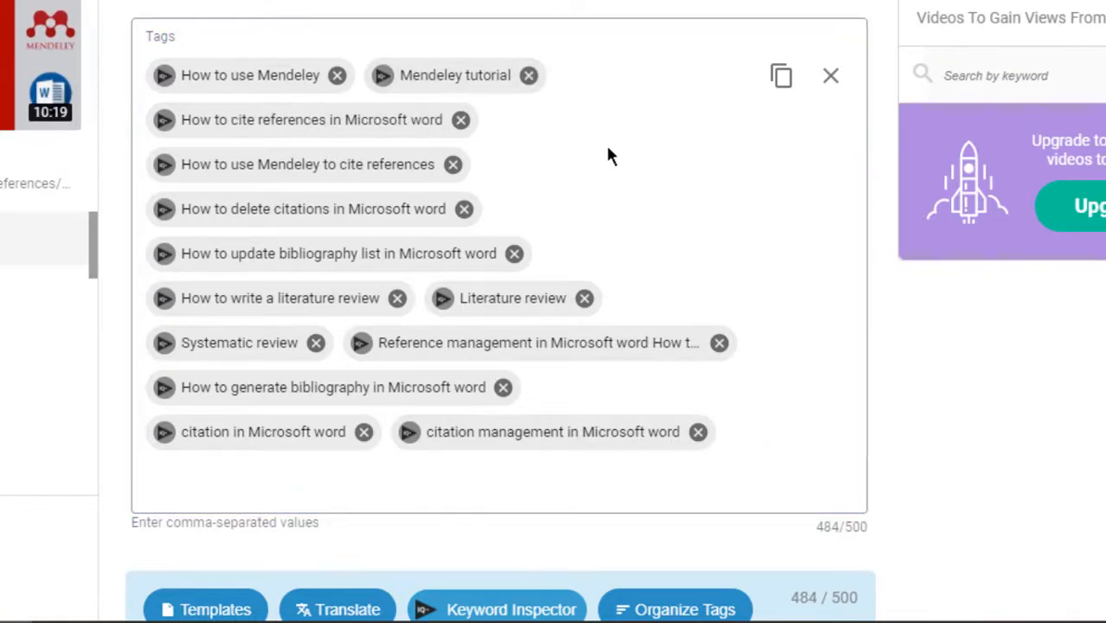
{"action": "scroll", "coordinate": [526, 162], "scroll_direction": "down", "scroll_amount": 1}
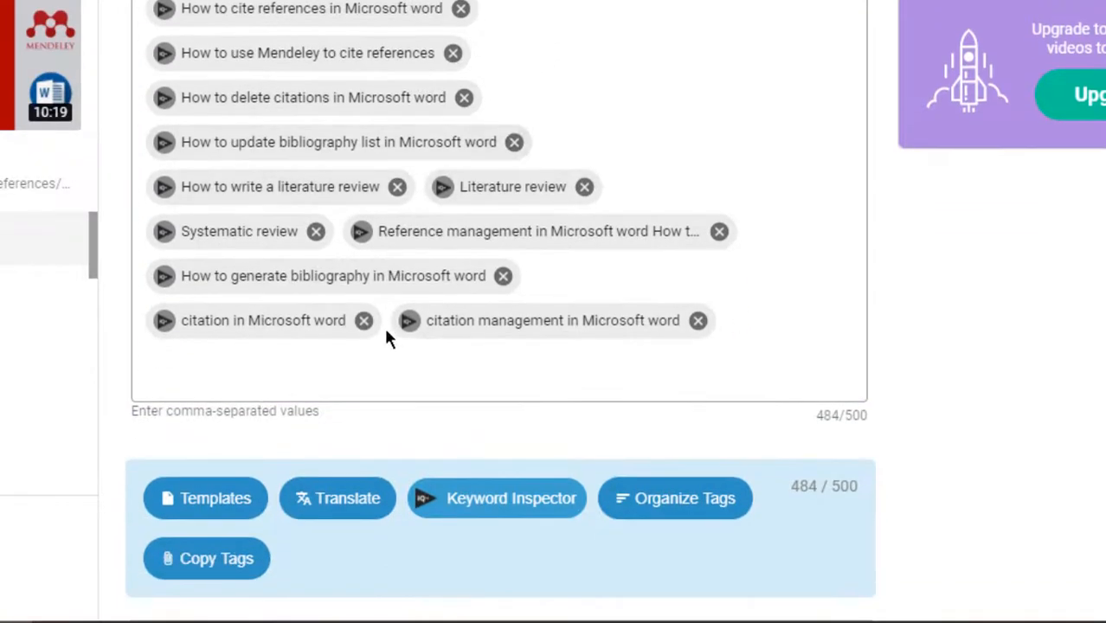
{"action": "scroll", "coordinate": [388, 338], "scroll_direction": "down", "scroll_amount": 3}
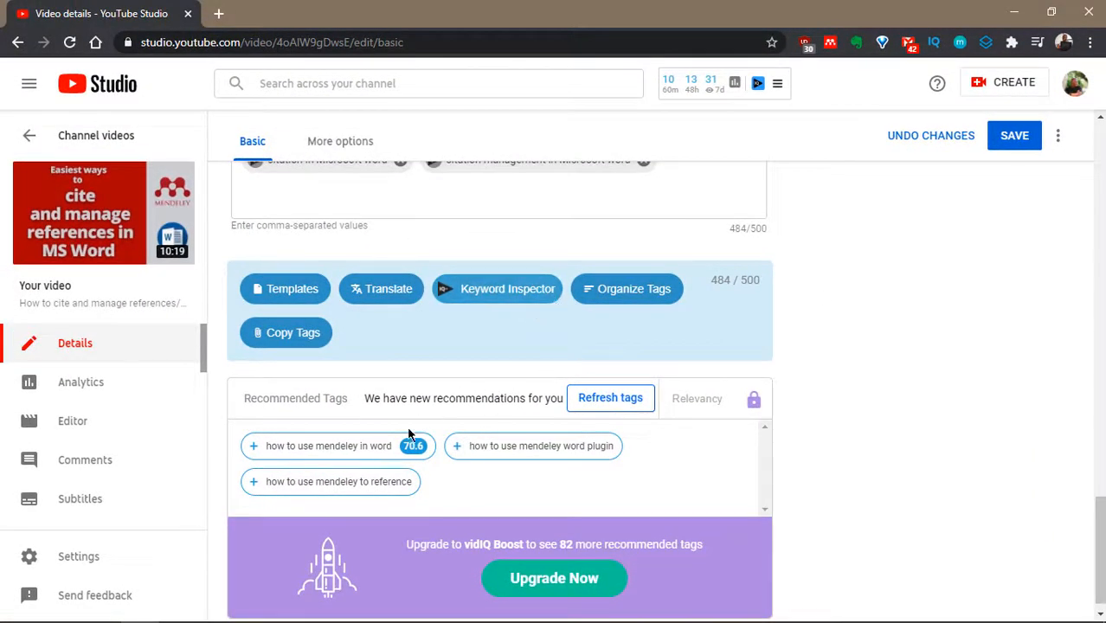
{"action": "mouse_move", "coordinate": [331, 446]}
{"action": "left_click", "coordinate": [253, 447]}
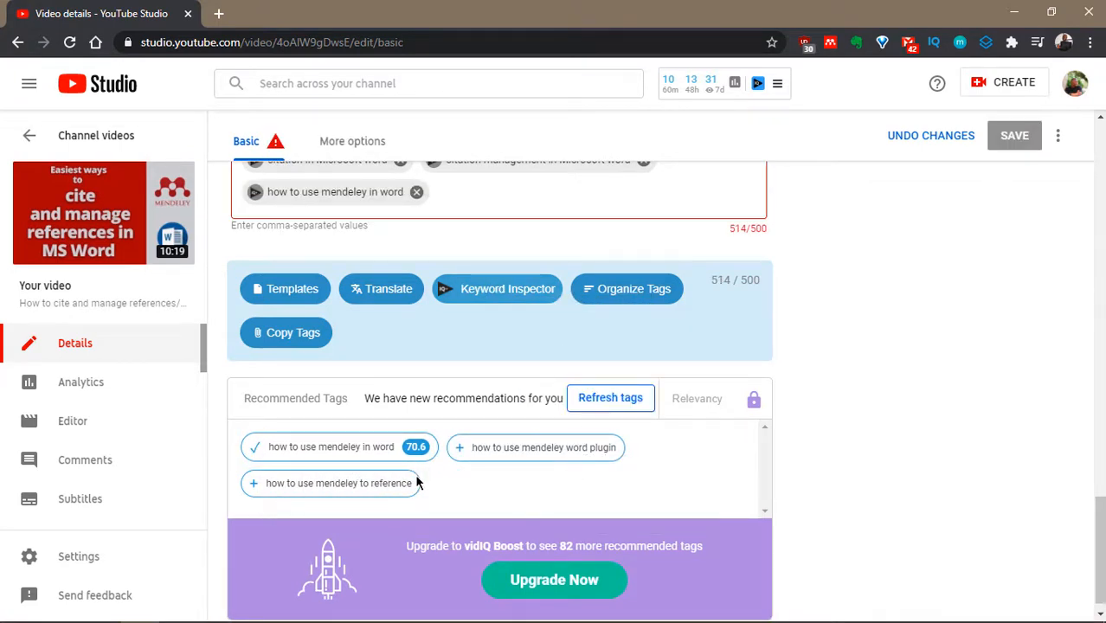
{"action": "left_click", "coordinate": [458, 452]}
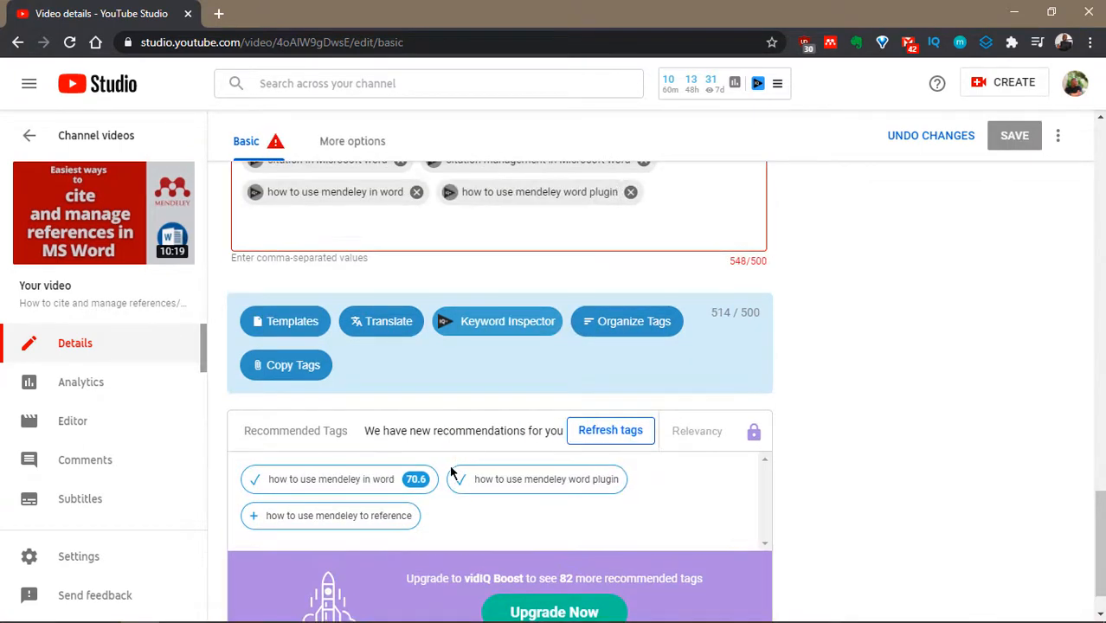
{"action": "left_click", "coordinate": [252, 519]}
{"action": "scroll", "coordinate": [609, 190], "scroll_direction": "up", "scroll_amount": 4}
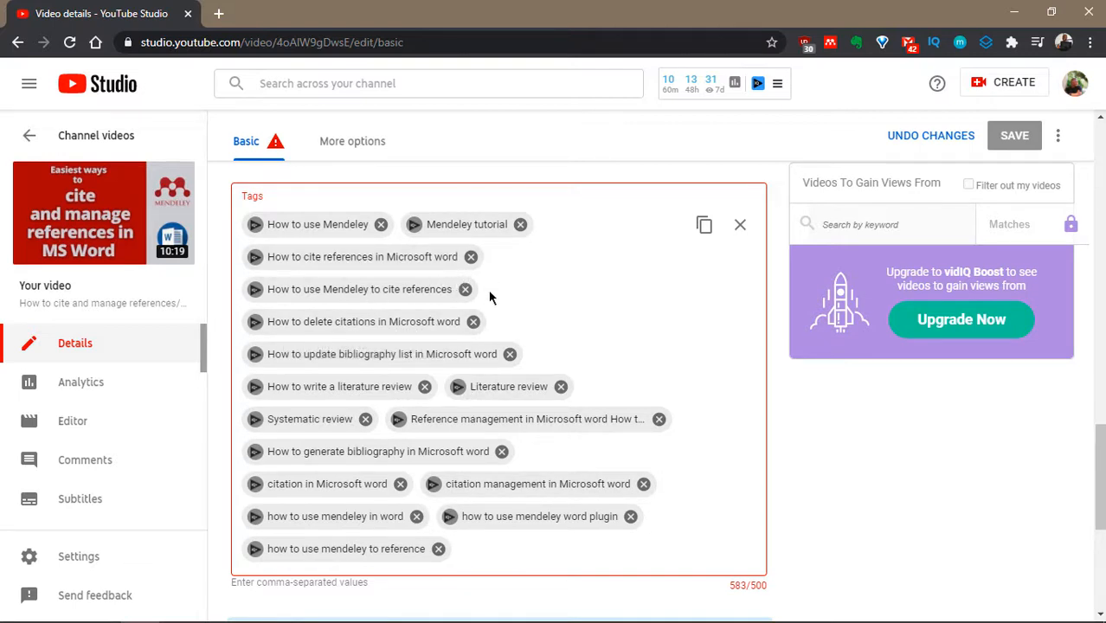
Remove the tags "how to use mendeley to reference", "how to use mendeley in word" and "How to delete citations in Microsoft word"
{"action": "left_click", "coordinate": [436, 549]}
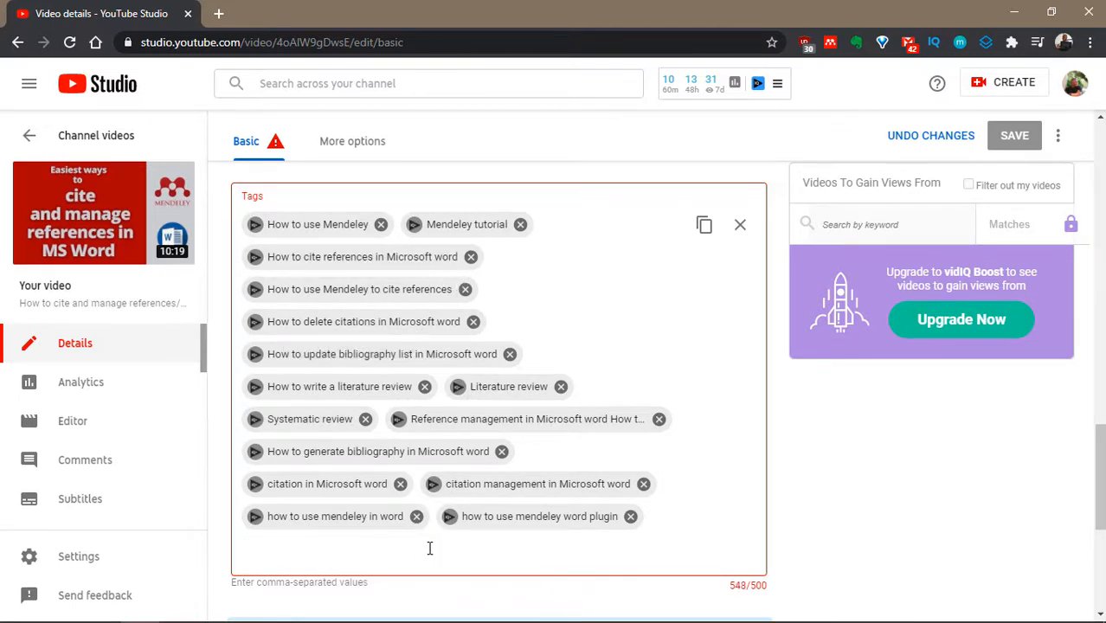
{"action": "left_click", "coordinate": [416, 516]}
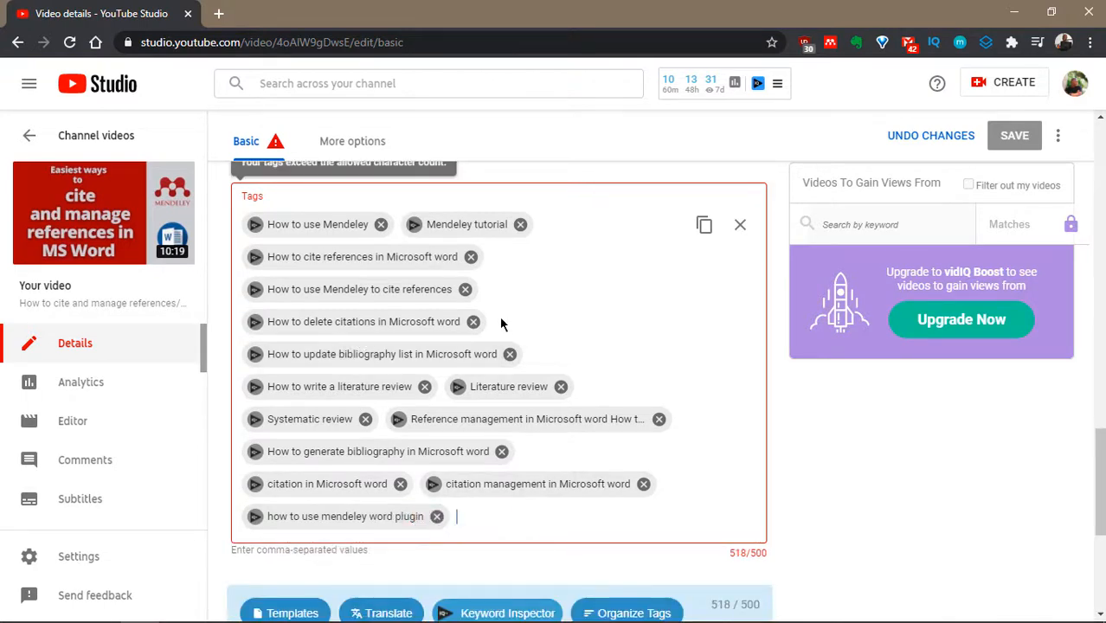
{"action": "left_click", "coordinate": [473, 322]}
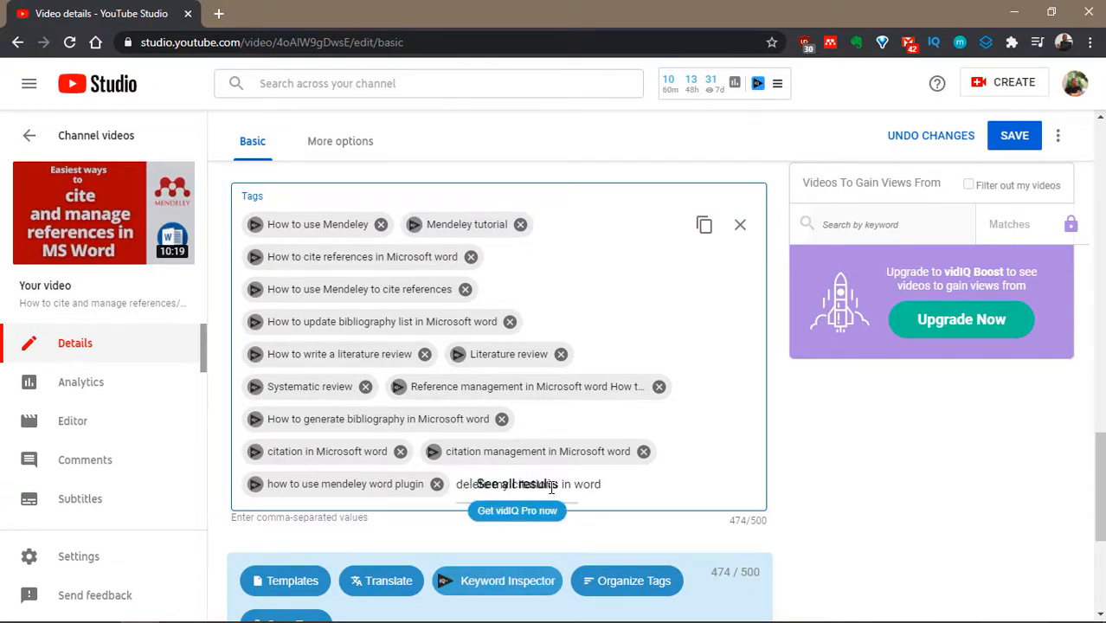
Try adding the tag "delete my citations in word", and remove it again
{"action": "key", "text": "Return"}
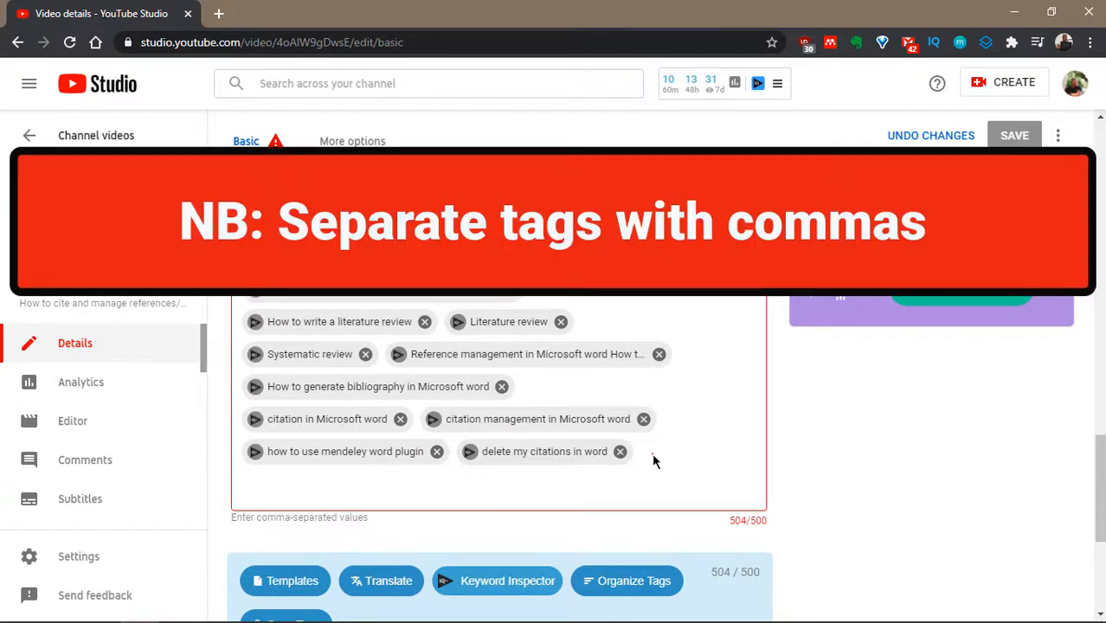
{"action": "left_click", "coordinate": [620, 452]}
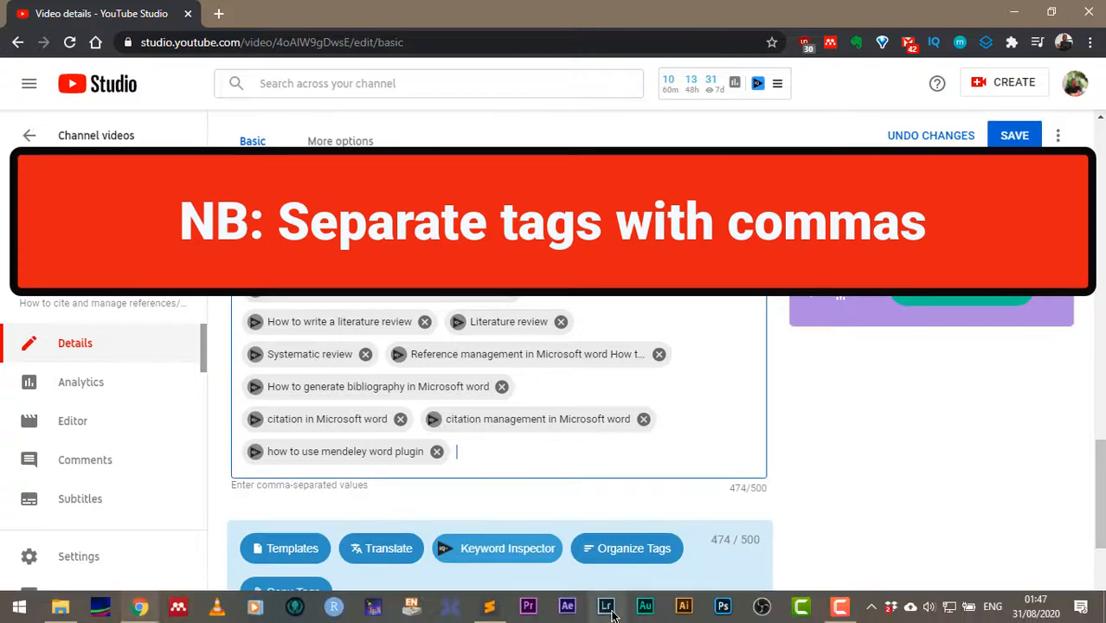
Switch to the upload notes in Sublime Text, look over the prepared description and tags, and return to YouTube Studio
{"action": "left_click", "coordinate": [489, 610]}
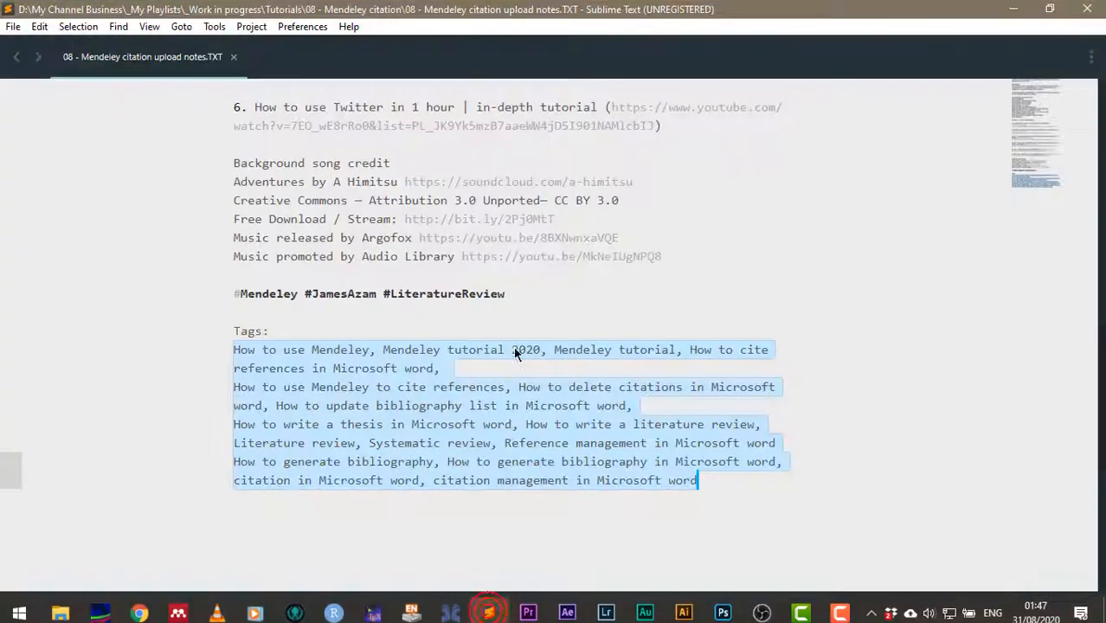
{"action": "left_click", "coordinate": [779, 388]}
{"action": "scroll", "coordinate": [364, 339], "scroll_direction": "up", "scroll_amount": 15}
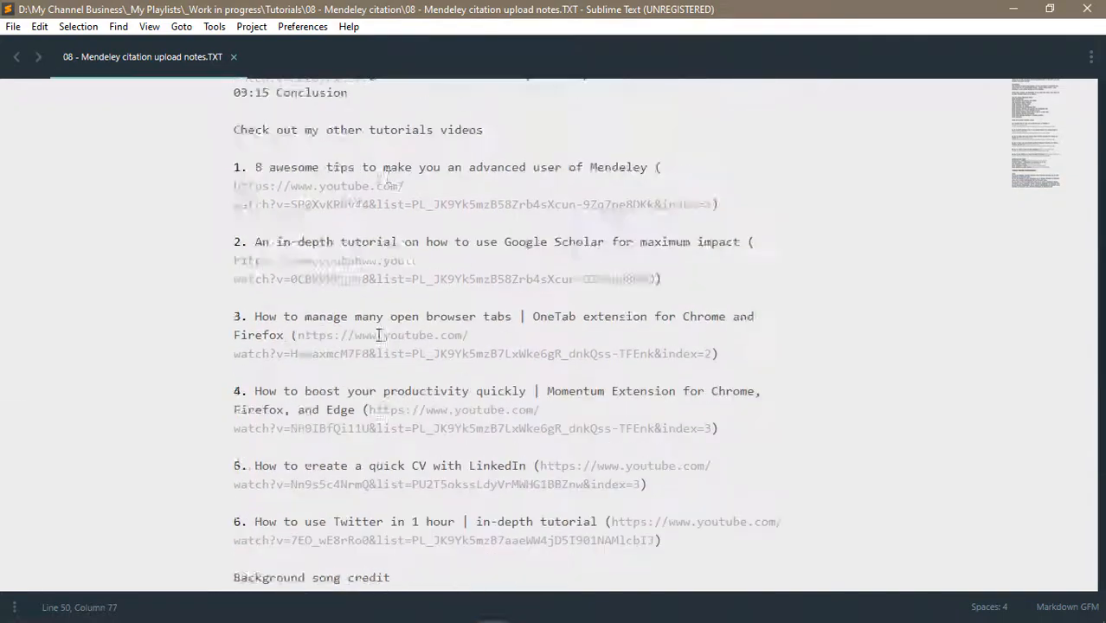
{"action": "scroll", "coordinate": [387, 318], "scroll_direction": "down", "scroll_amount": 10}
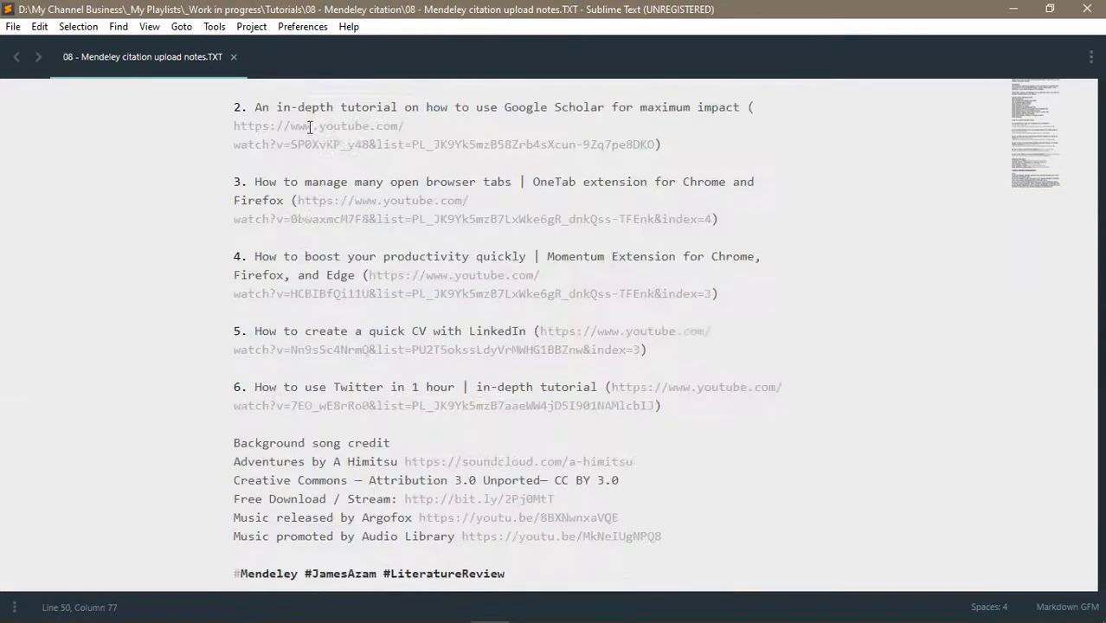
{"action": "left_click", "coordinate": [1012, 9]}
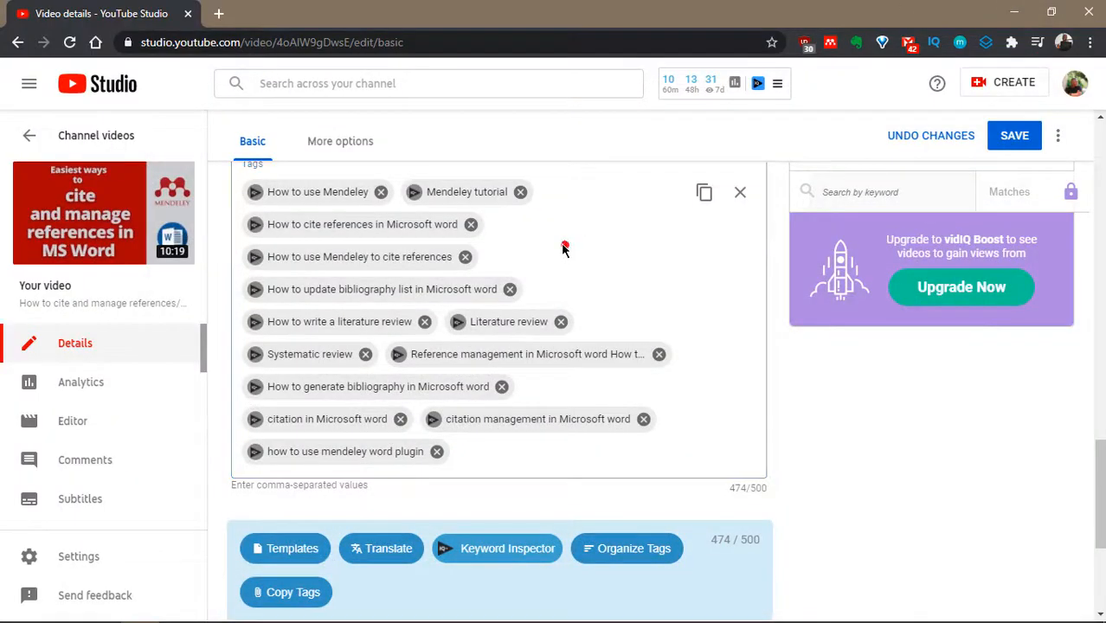
Look back over the basic video details, and open the additional options to examine the license, distribution and video location settings
{"action": "scroll", "coordinate": [561, 243], "scroll_direction": "up", "scroll_amount": 10}
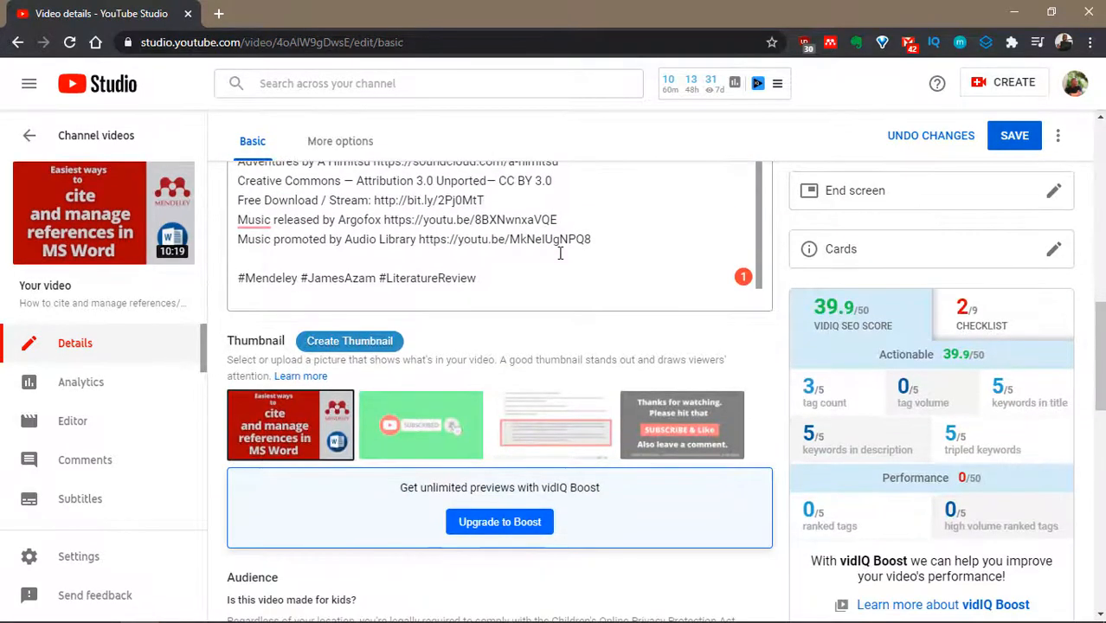
{"action": "scroll", "coordinate": [562, 247], "scroll_direction": "up", "scroll_amount": 5}
{"action": "scroll", "coordinate": [686, 378], "scroll_direction": "up", "scroll_amount": 3}
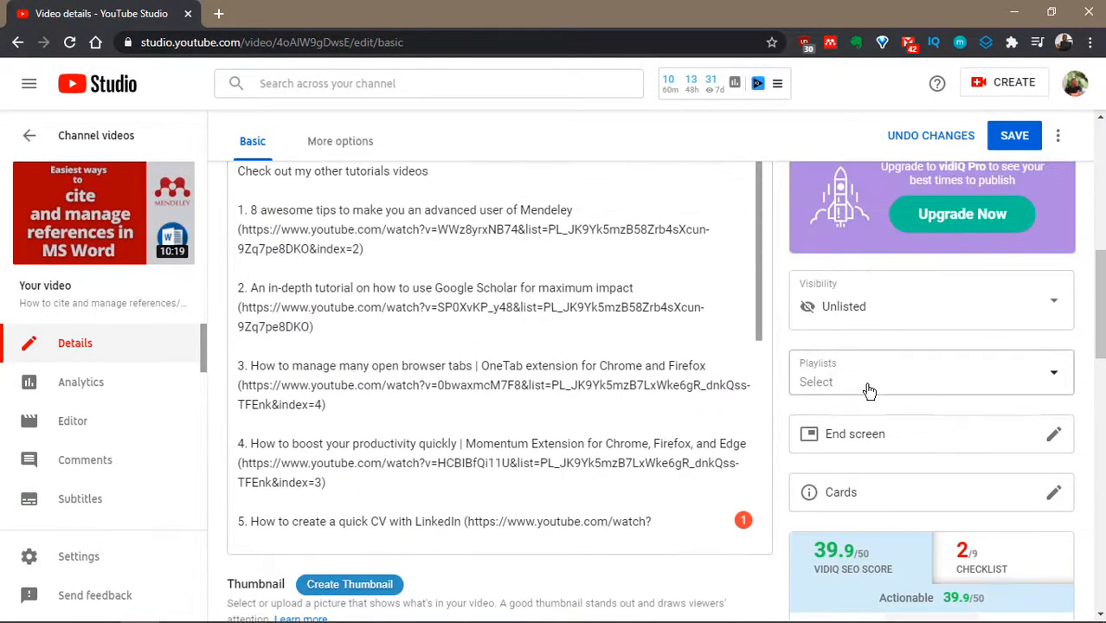
{"action": "left_click", "coordinate": [337, 141]}
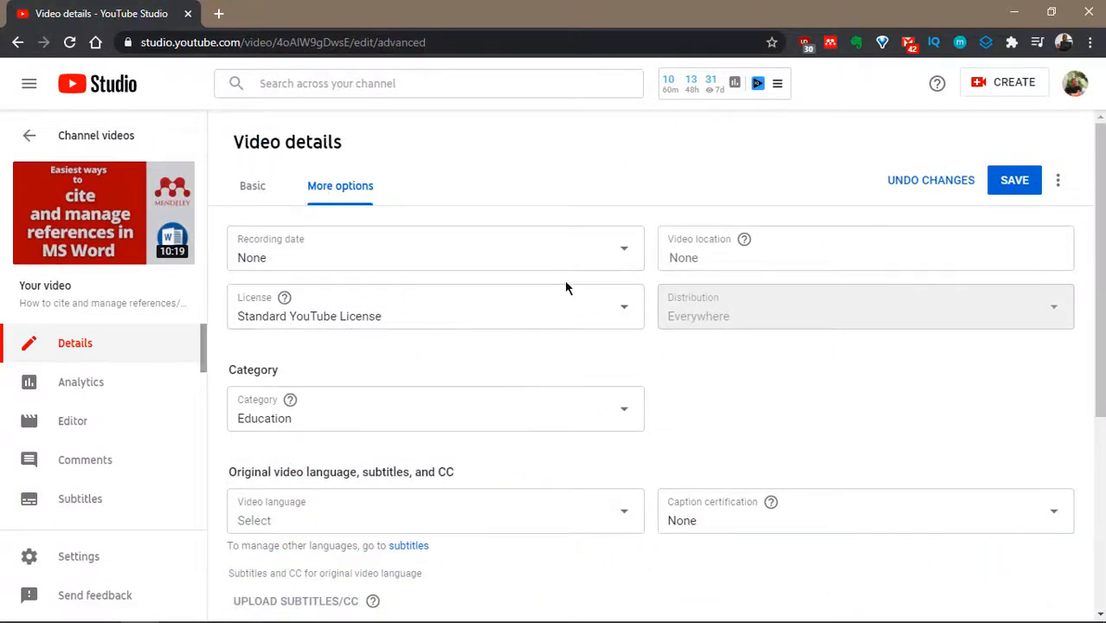
{"action": "scroll", "coordinate": [797, 408], "scroll_direction": "down", "scroll_amount": 2}
{"action": "scroll", "coordinate": [778, 402], "scroll_direction": "up", "scroll_amount": 2}
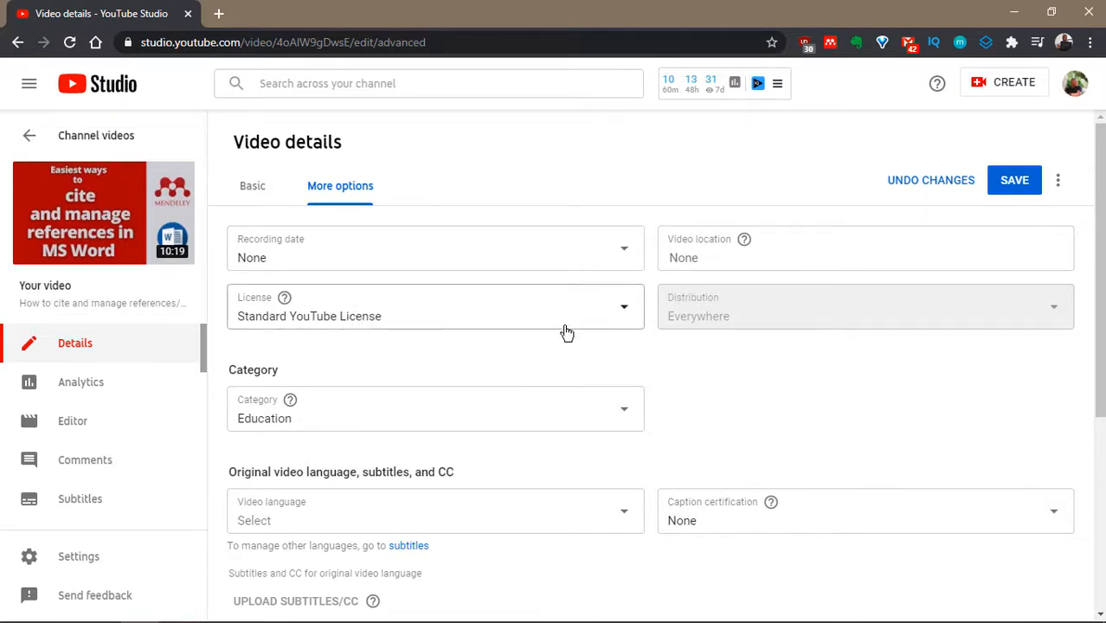
{"action": "left_click", "coordinate": [705, 256]}
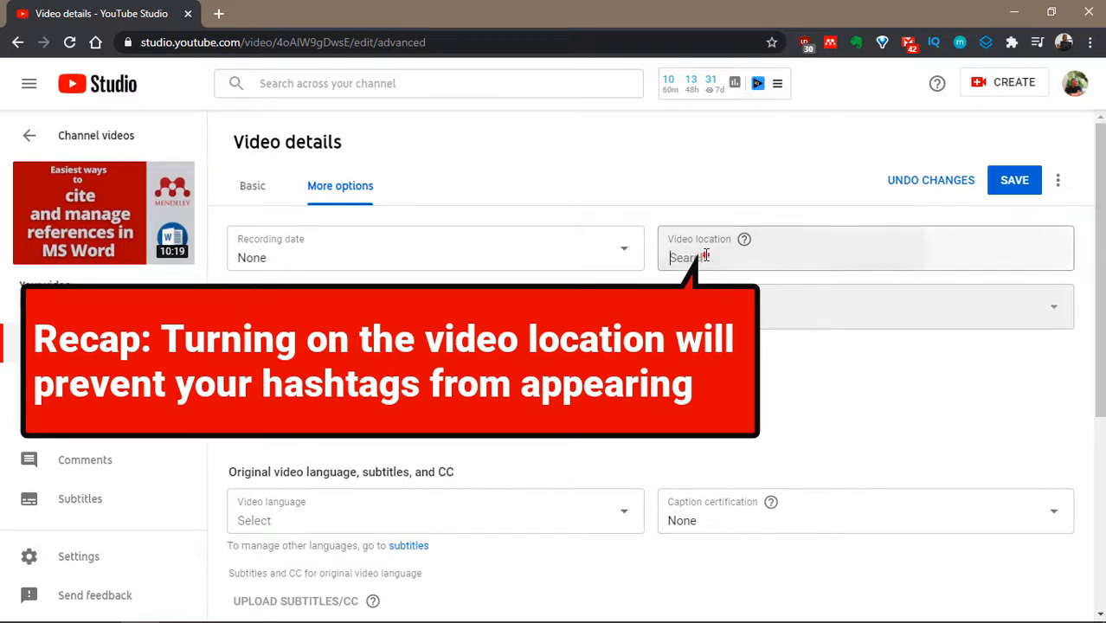
Change the video's category to Howto & Style
{"action": "scroll", "coordinate": [443, 369], "scroll_direction": "down", "scroll_amount": 2}
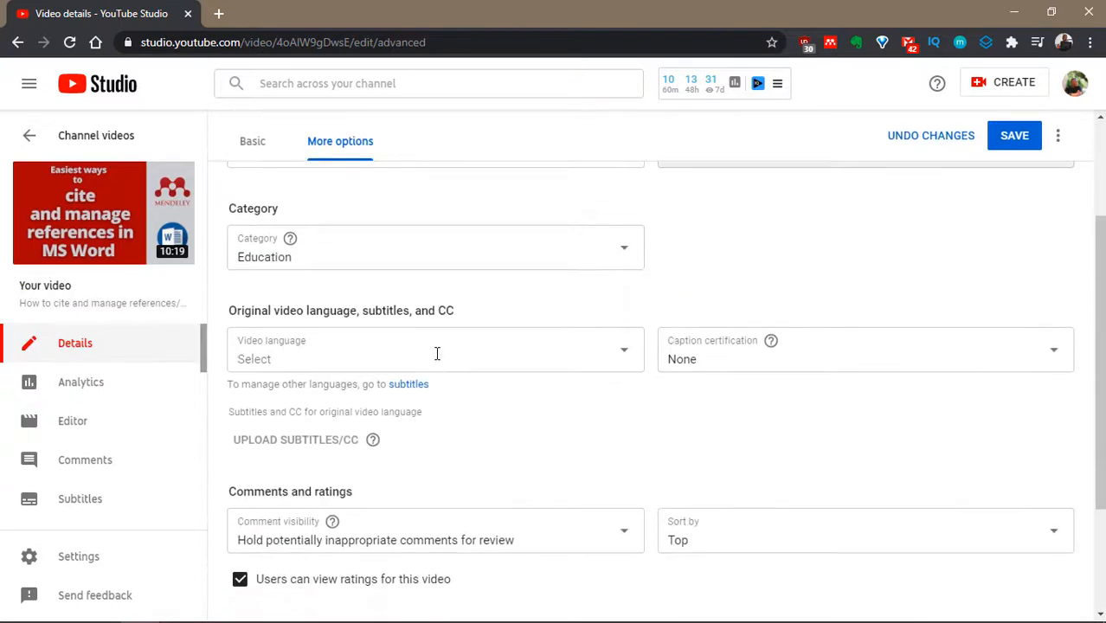
{"action": "left_click", "coordinate": [624, 252]}
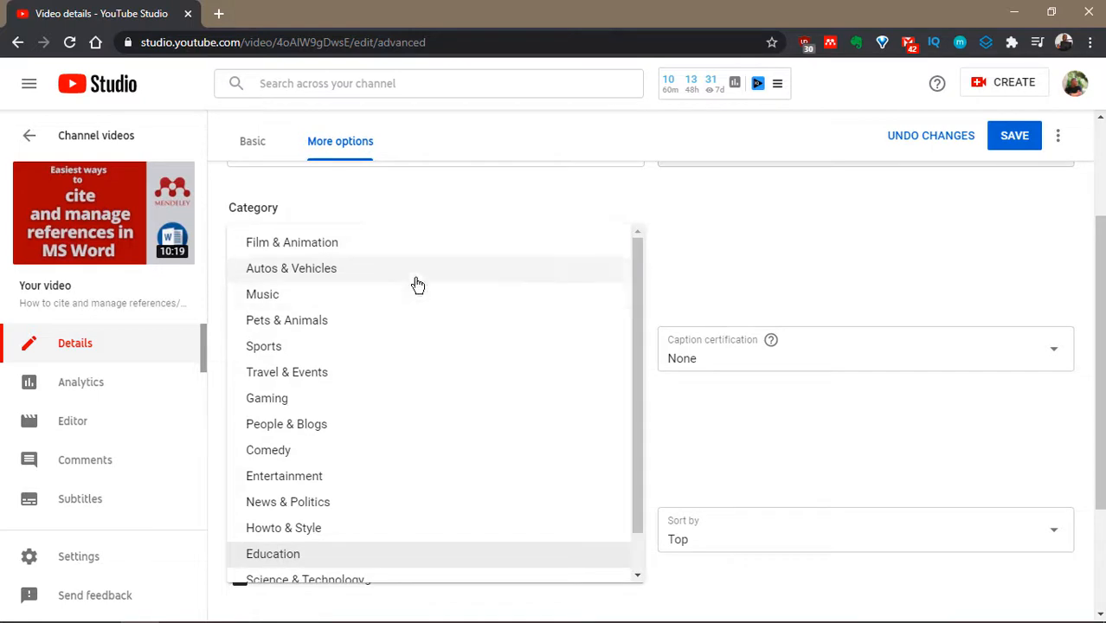
{"action": "scroll", "coordinate": [591, 344], "scroll_direction": "down", "scroll_amount": 1}
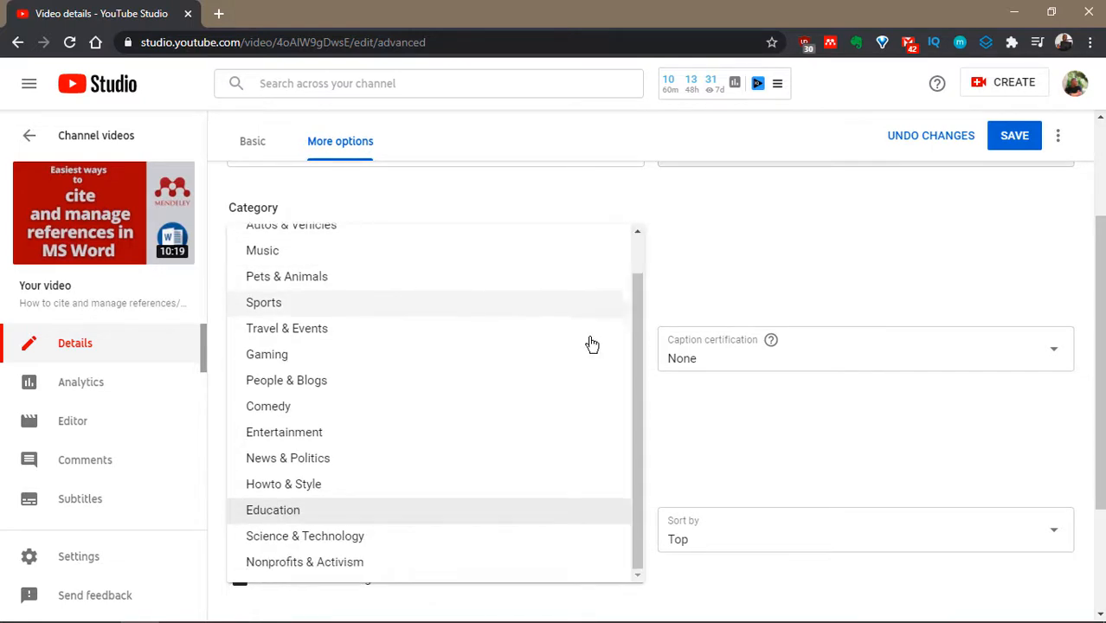
{"action": "left_click", "coordinate": [342, 485]}
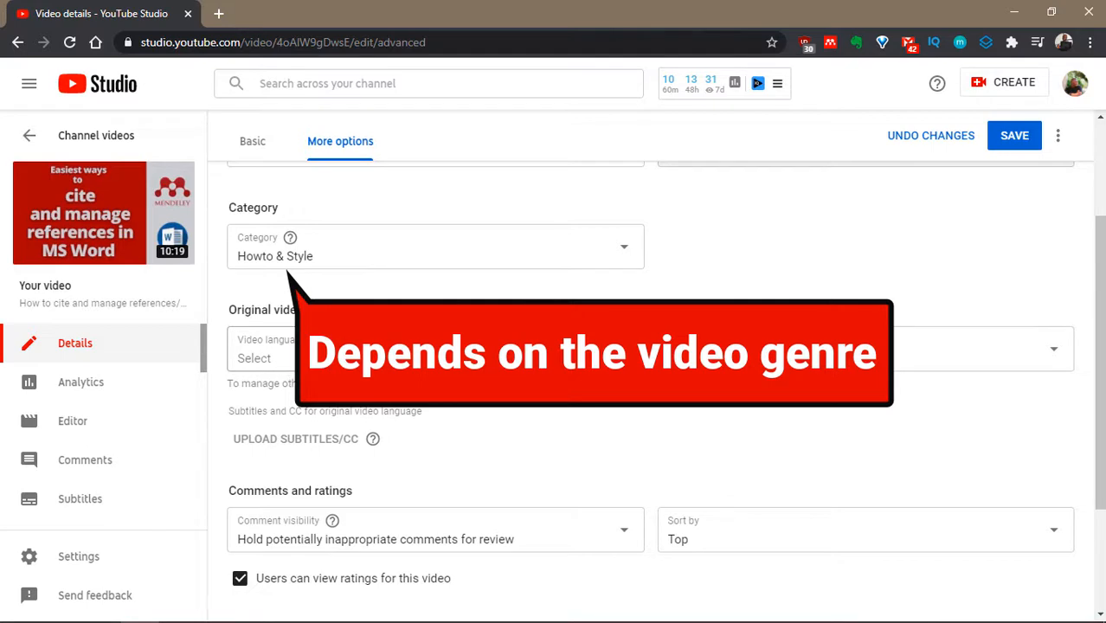
Set the original video language to English
{"action": "left_click", "coordinate": [620, 357]}
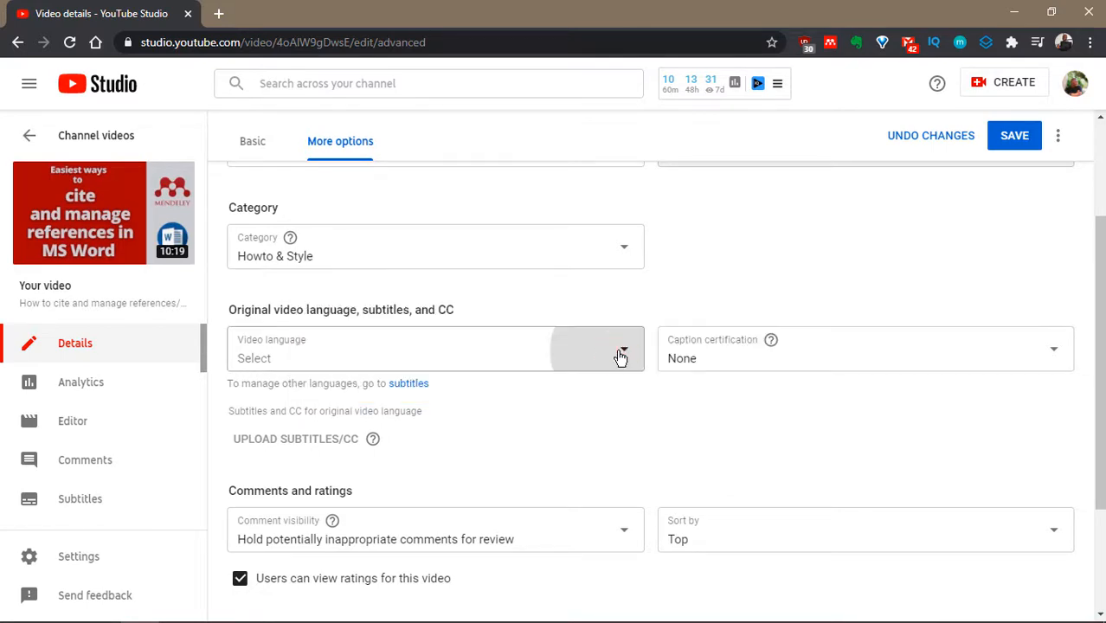
{"action": "scroll", "coordinate": [501, 226], "scroll_direction": "down", "scroll_amount": 6}
{"action": "left_click", "coordinate": [384, 86]}
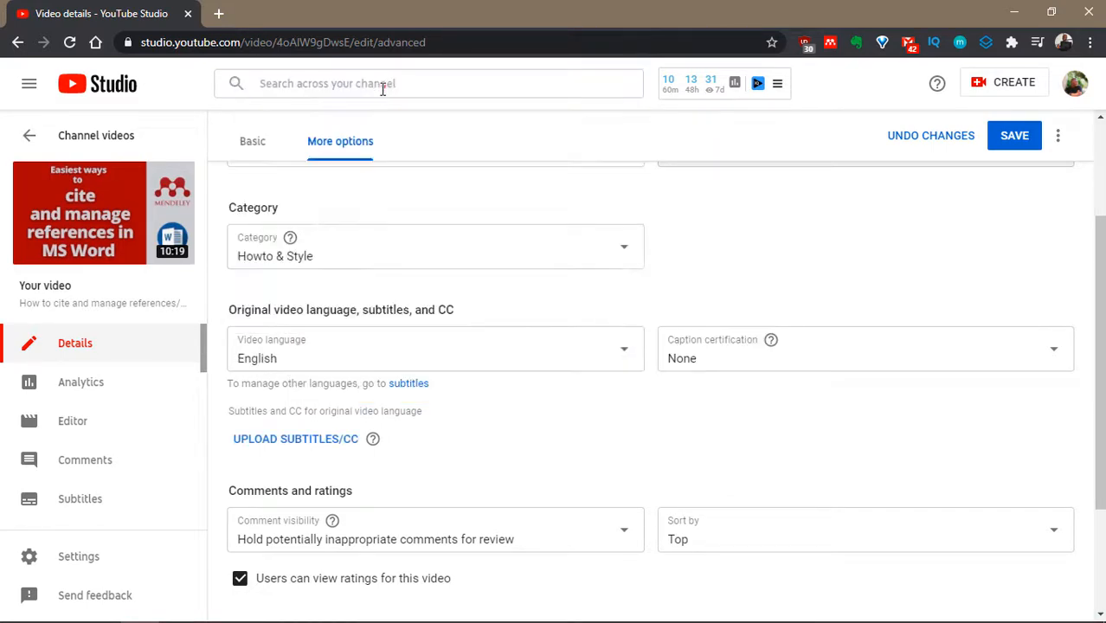
Examine the comment, rating, embedding and paid promotion settings, and return to the basic video details for a last look
{"action": "scroll", "coordinate": [628, 371], "scroll_direction": "down", "scroll_amount": 2}
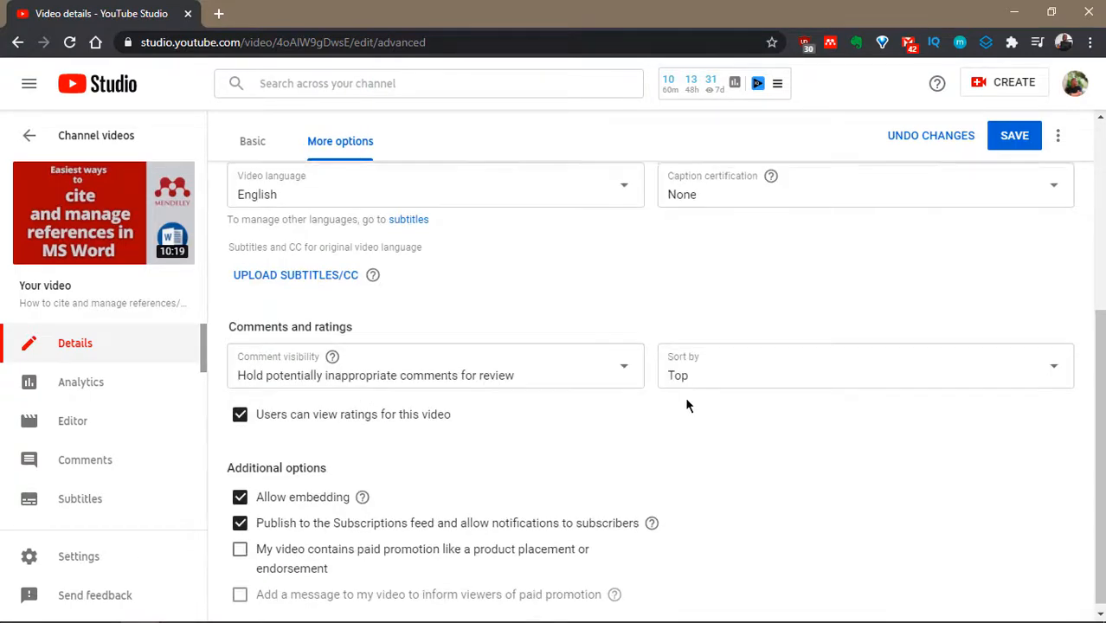
{"action": "scroll", "coordinate": [685, 396], "scroll_direction": "down", "scroll_amount": 1}
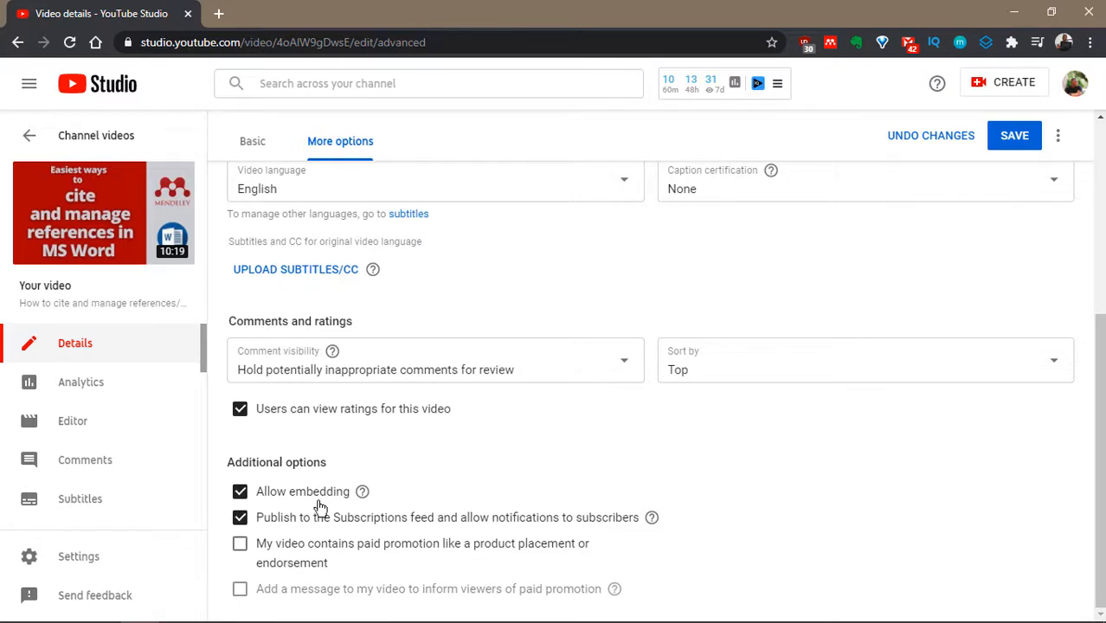
{"action": "scroll", "coordinate": [645, 447], "scroll_direction": "up", "scroll_amount": 4}
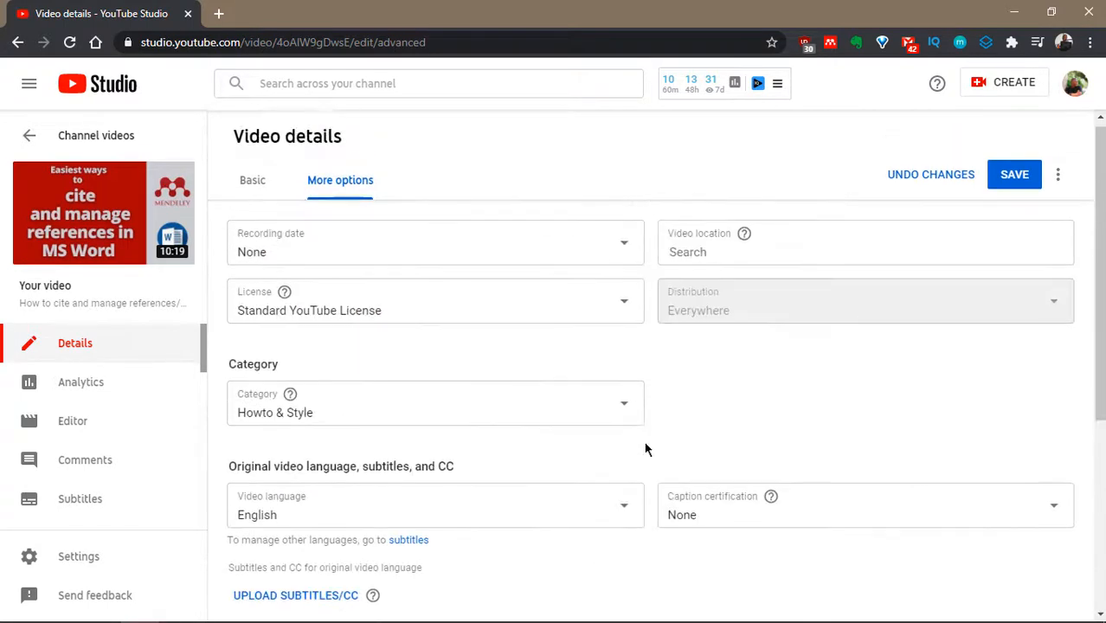
{"action": "left_click", "coordinate": [251, 190]}
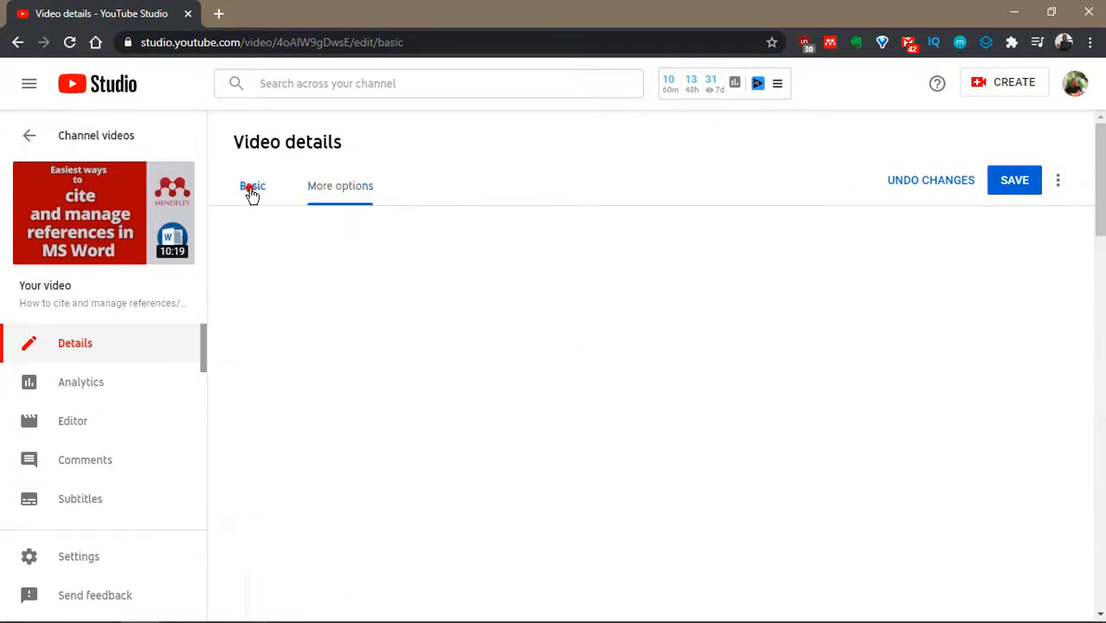
{"action": "scroll", "coordinate": [413, 271], "scroll_direction": "down", "scroll_amount": 4}
{"action": "scroll", "coordinate": [414, 273], "scroll_direction": "down", "scroll_amount": 6}
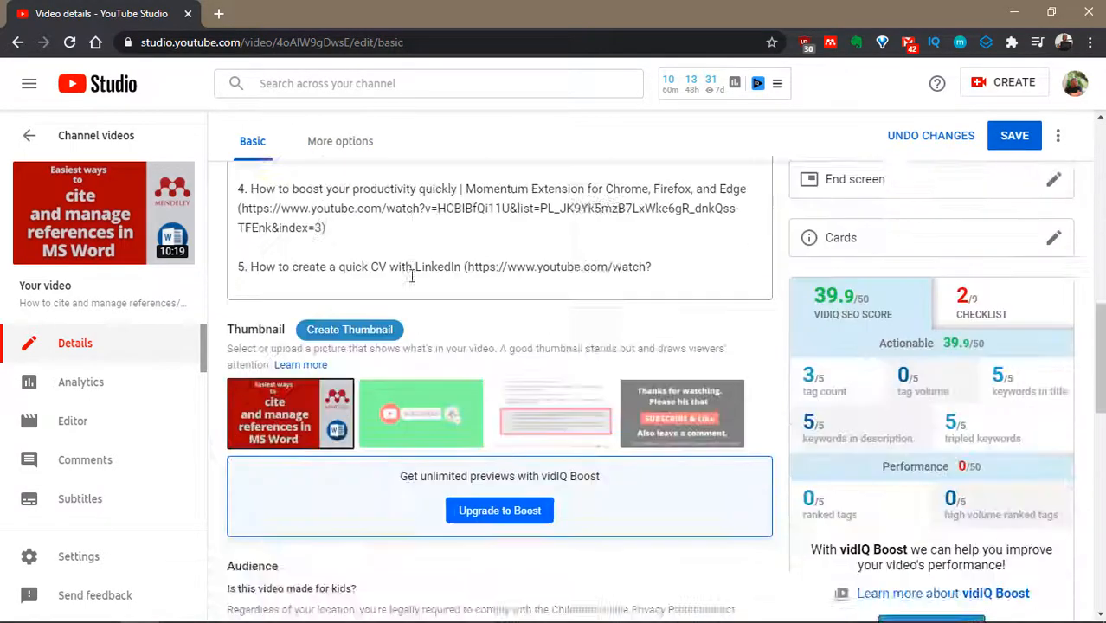
{"action": "scroll", "coordinate": [413, 273], "scroll_direction": "up", "scroll_amount": 2}
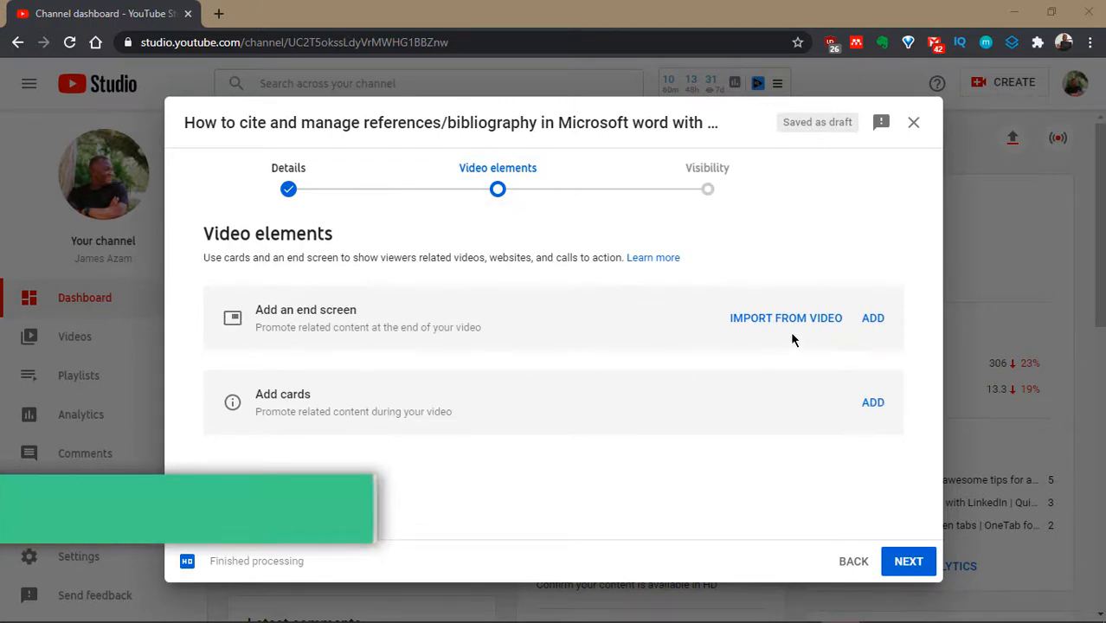
Add an end screen from the "1 video, 1 subscribe" template, and move its video and subscribe elements slightly inward from the frame edges
{"action": "left_click", "coordinate": [872, 319]}
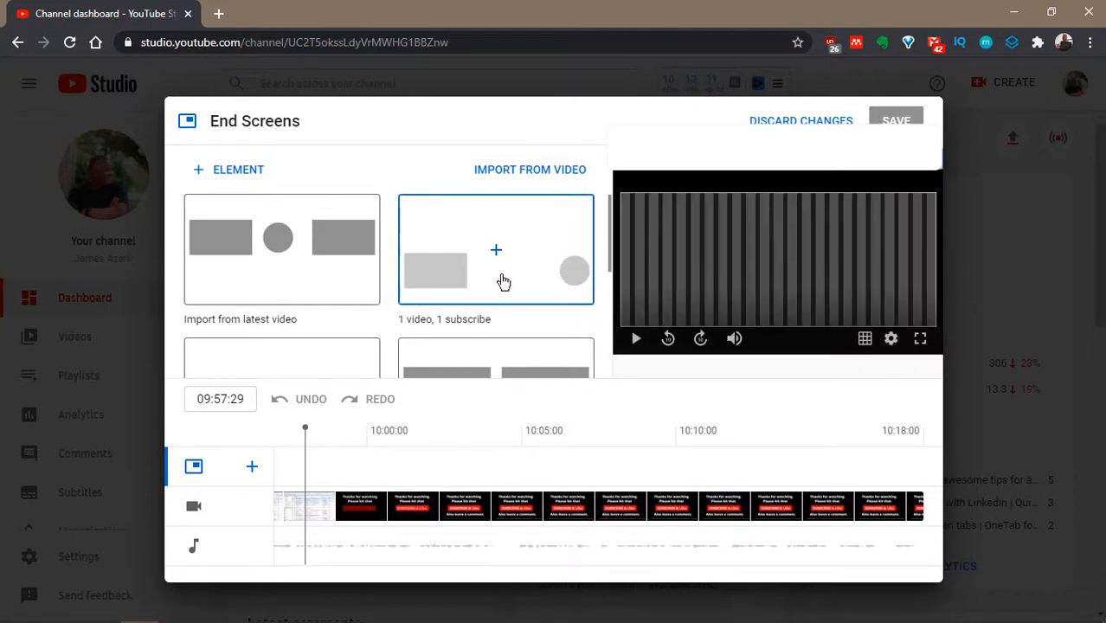
{"action": "left_click", "coordinate": [504, 281]}
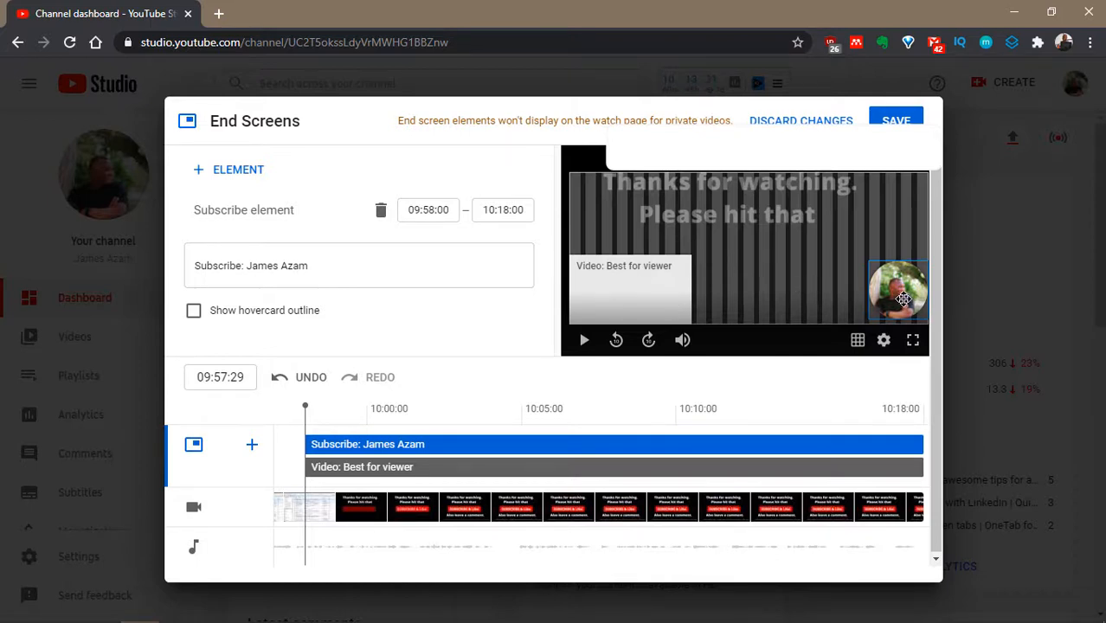
{"action": "mouse_move", "coordinate": [636, 289]}
{"action": "left_mouse_down"}
{"action": "mouse_move", "coordinate": [654, 277]}
{"action": "mouse_move", "coordinate": [645, 284]}
{"action": "left_mouse_up"}
{"action": "left_click_drag", "start_coordinate": [901, 300], "coordinate": [877, 301]}
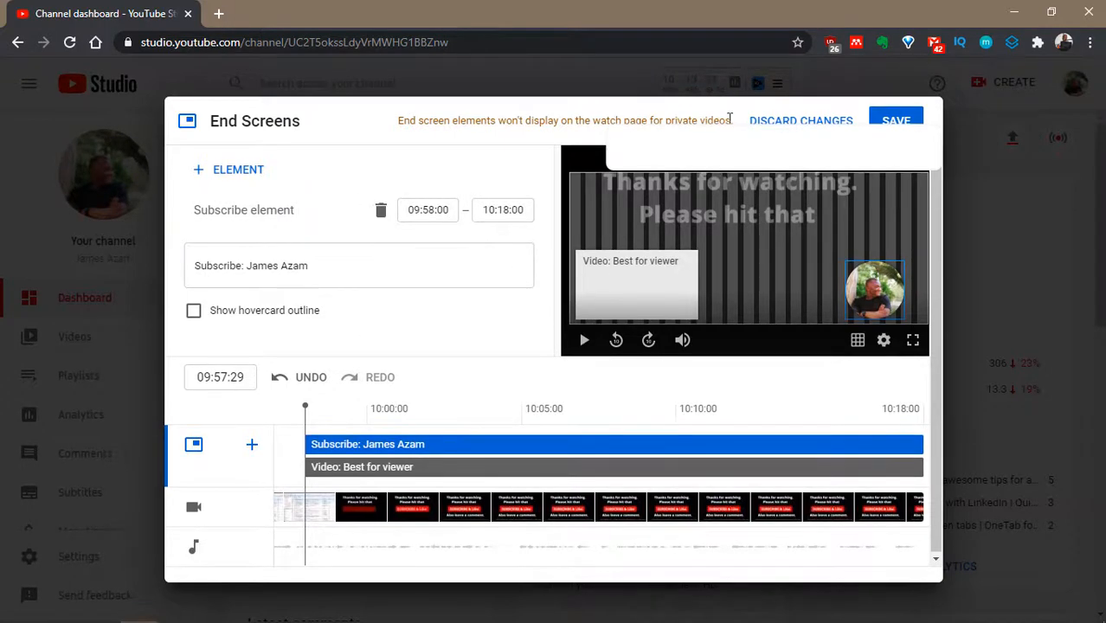
Save the end screen and add a video card at 00:00:00 linking to the "How to use Mendeley | 8 awesome tips" video
{"action": "left_click", "coordinate": [900, 121]}
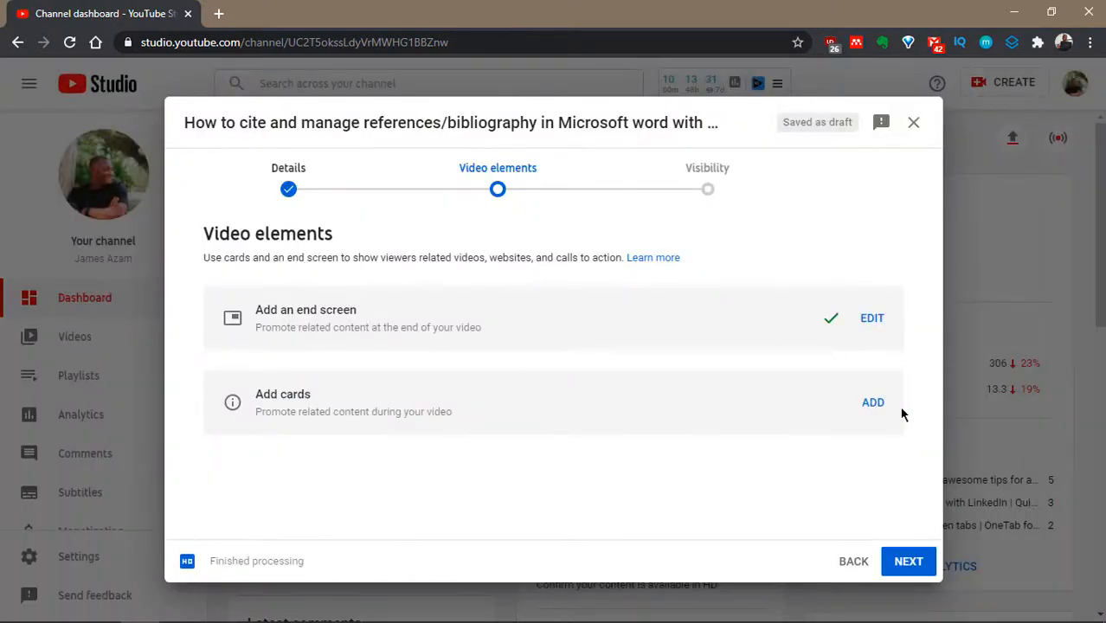
{"action": "left_click", "coordinate": [873, 404]}
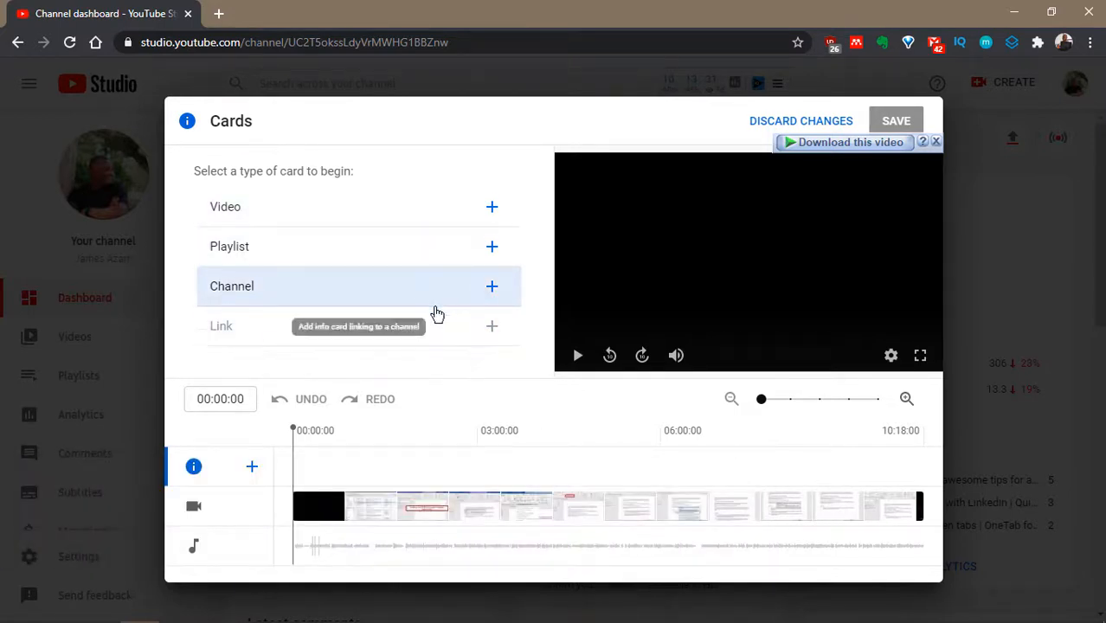
{"action": "left_click", "coordinate": [403, 213]}
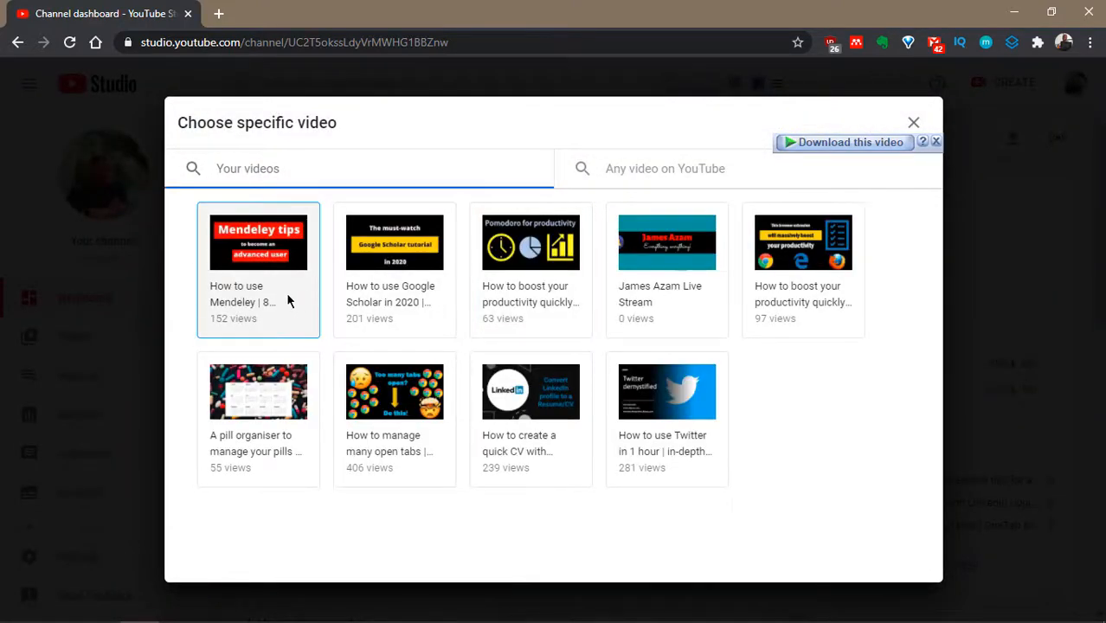
{"action": "left_click", "coordinate": [264, 267]}
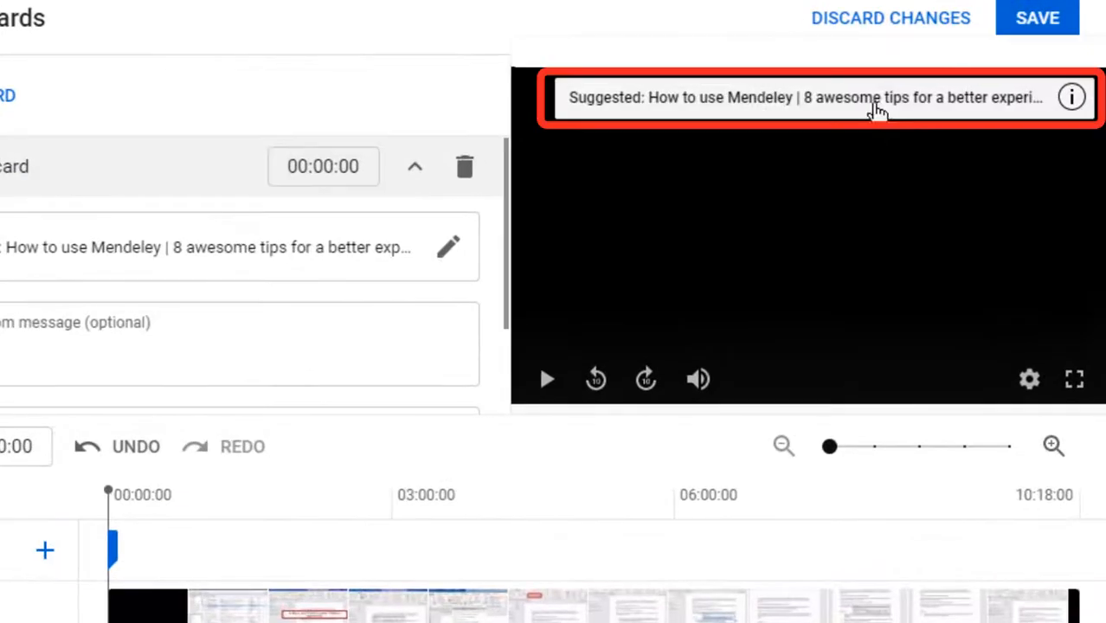
Play the preview to check how the suggested Mendeley video card appears over the video
{"action": "left_click", "coordinate": [820, 149]}
{"action": "left_click", "coordinate": [898, 208]}
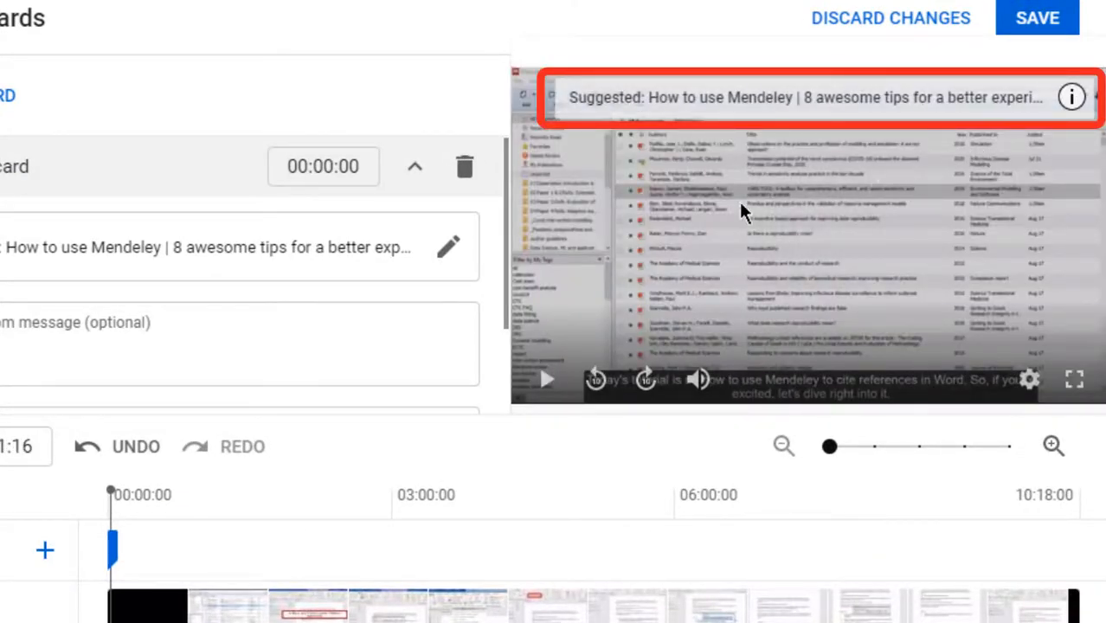
{"action": "left_click", "coordinate": [856, 215]}
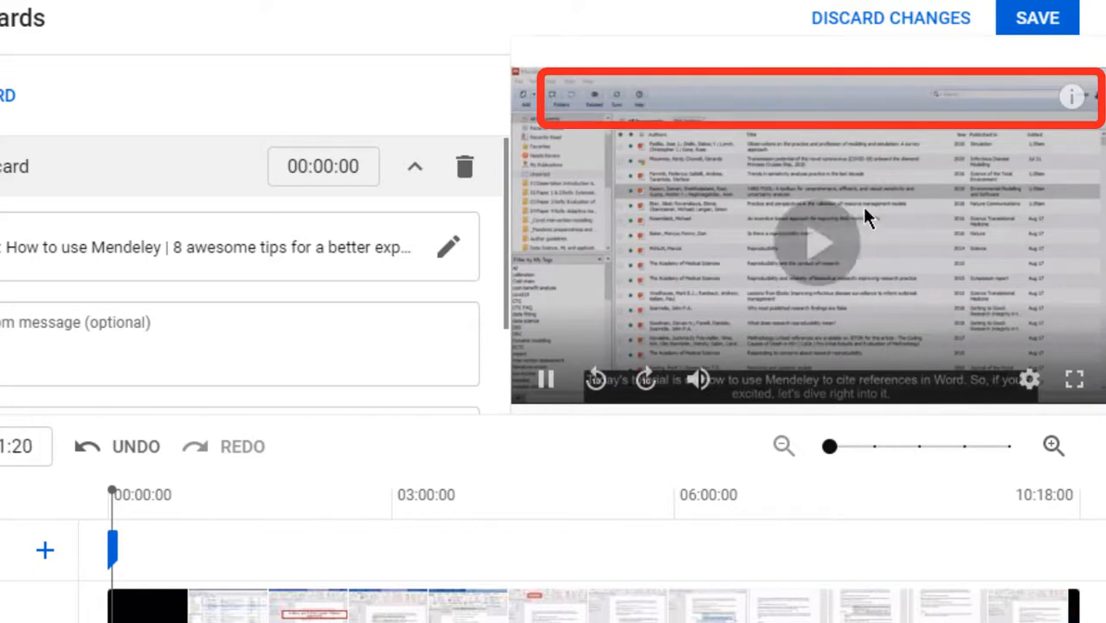
{"action": "left_click", "coordinate": [1071, 101]}
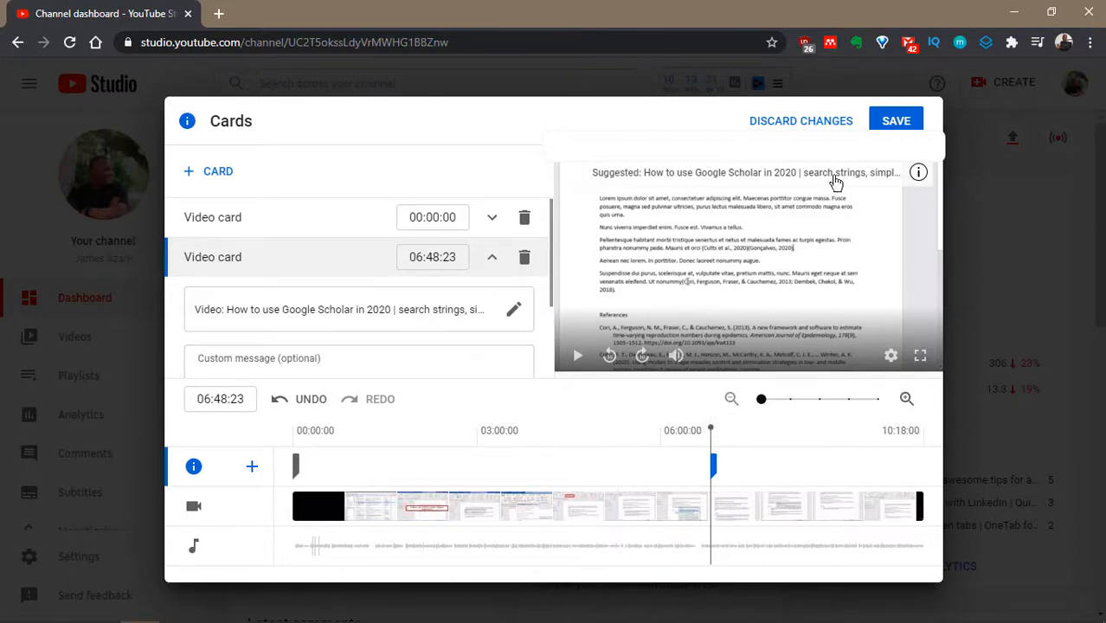
Save the cards, including the Google Scholar video card at 06:48:23, and proceed to review the visibility options
{"action": "left_click", "coordinate": [900, 122]}
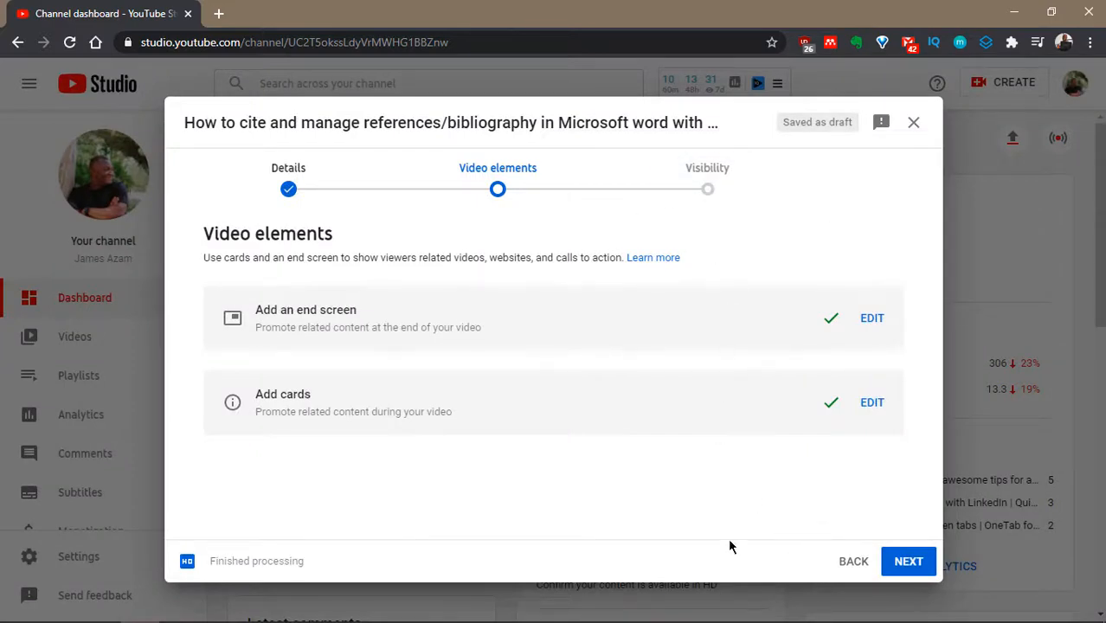
{"action": "left_click", "coordinate": [906, 563]}
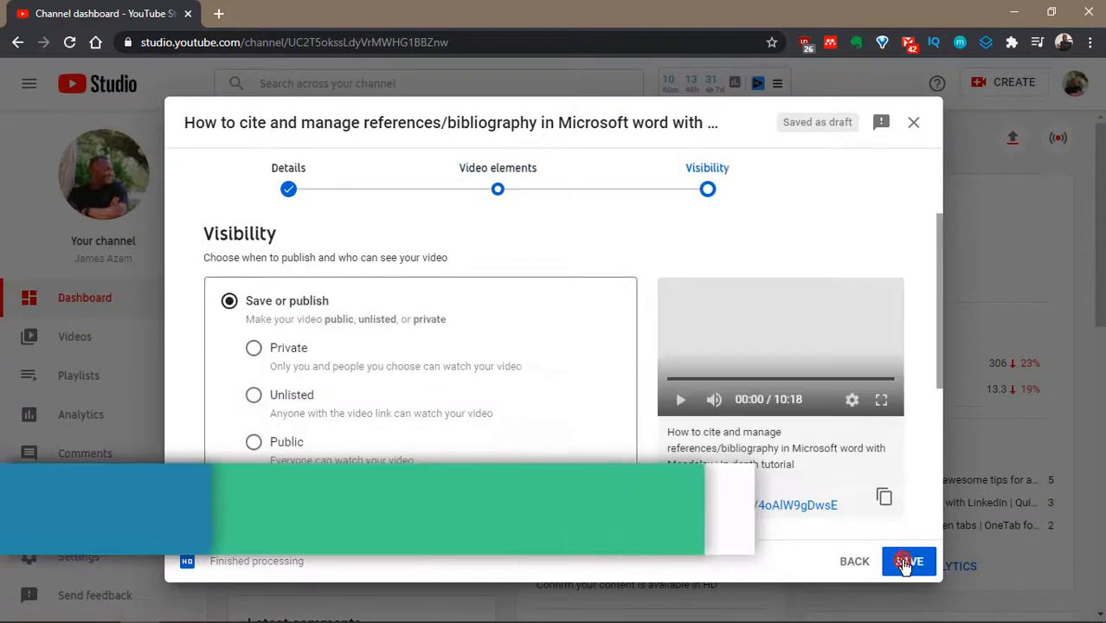
{"action": "scroll", "coordinate": [406, 322], "scroll_direction": "down", "scroll_amount": 1}
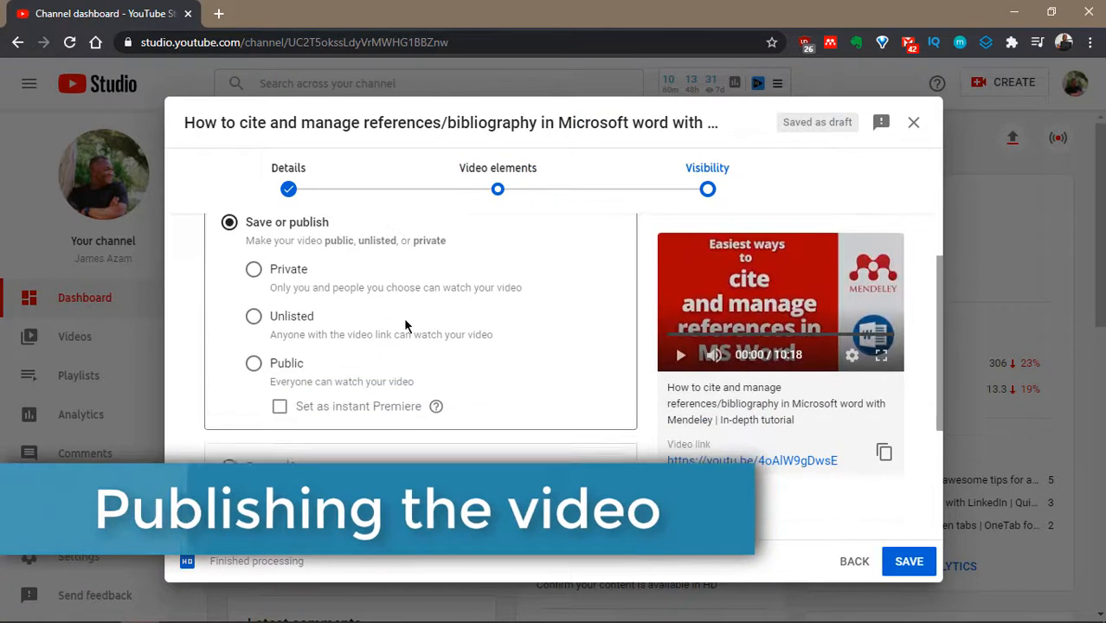
{"action": "scroll", "coordinate": [335, 302], "scroll_direction": "up", "scroll_amount": 1}
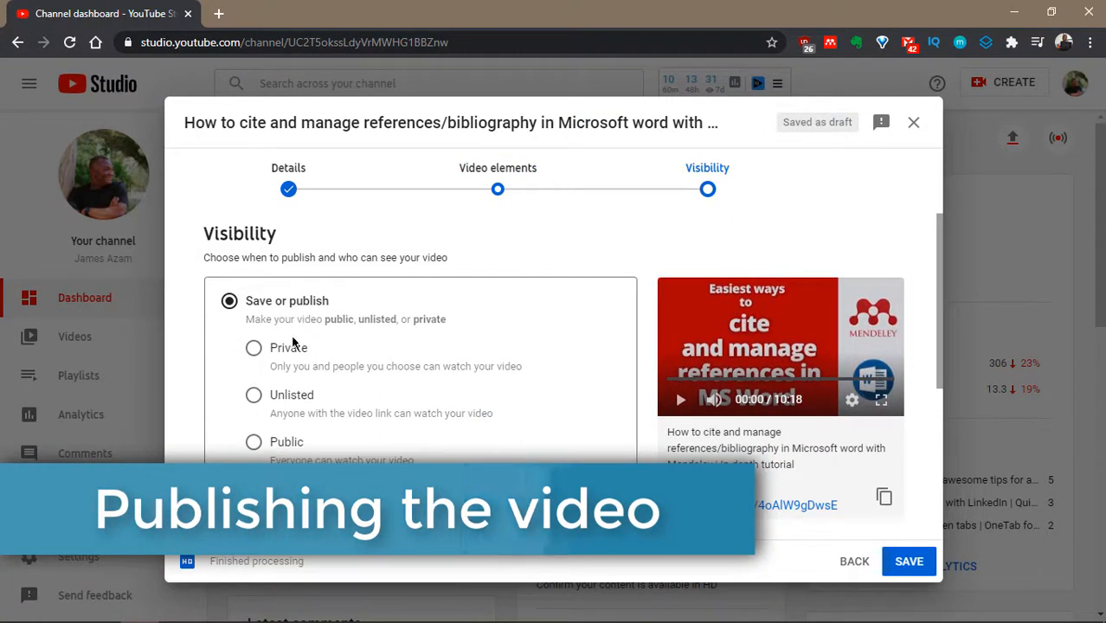
{"action": "scroll", "coordinate": [322, 356], "scroll_direction": "down", "scroll_amount": 1}
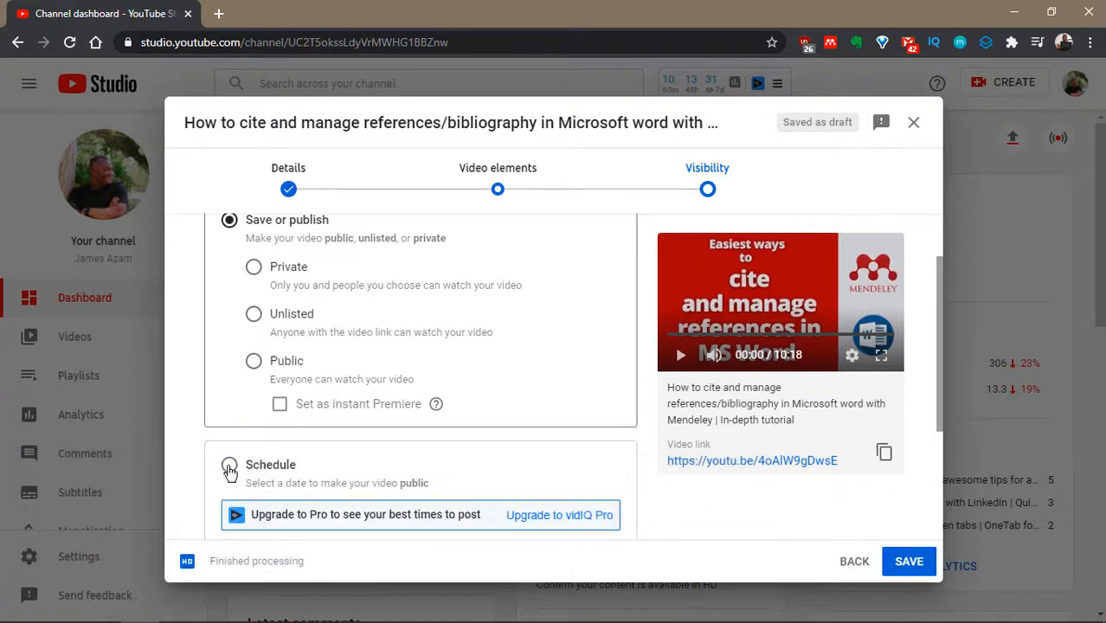
Schedule the video to go public on Aug 31, 2020 at 8:00 AM and check the pre-publishing notes
{"action": "left_click", "coordinate": [229, 467]}
{"action": "scroll", "coordinate": [309, 456], "scroll_direction": "down", "scroll_amount": 1}
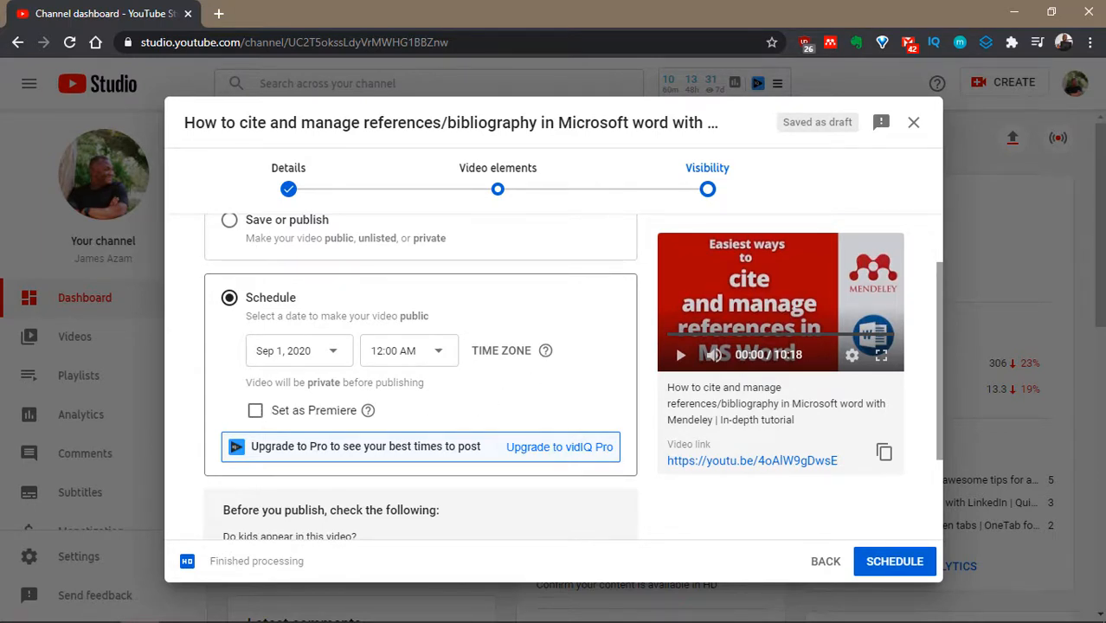
{"action": "left_click", "coordinate": [330, 351]}
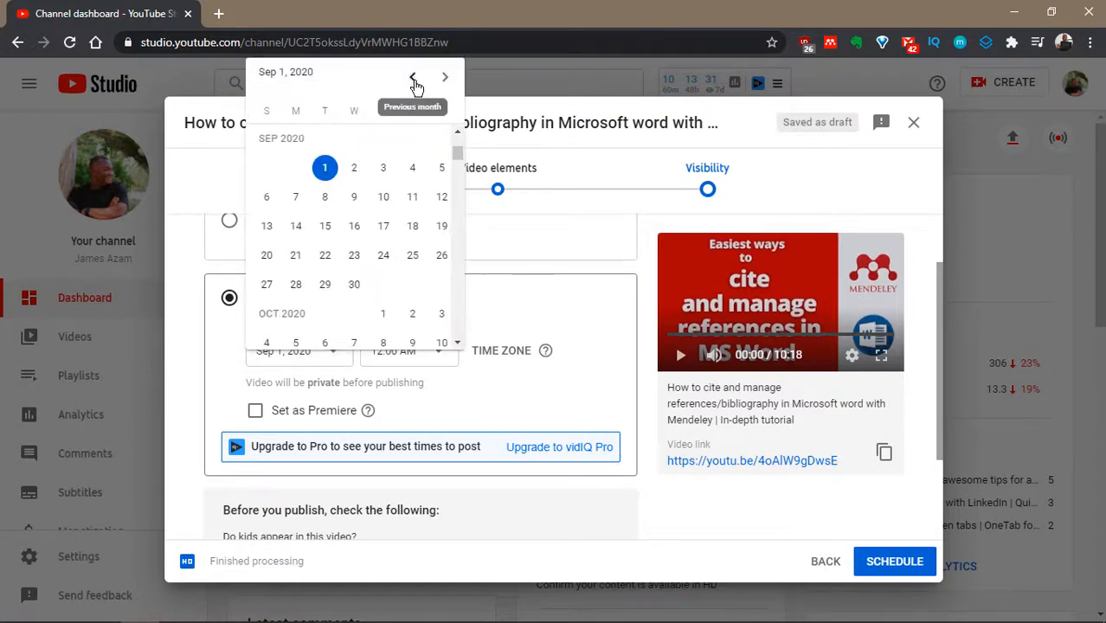
{"action": "left_click", "coordinate": [412, 77]}
{"action": "left_click", "coordinate": [295, 285]}
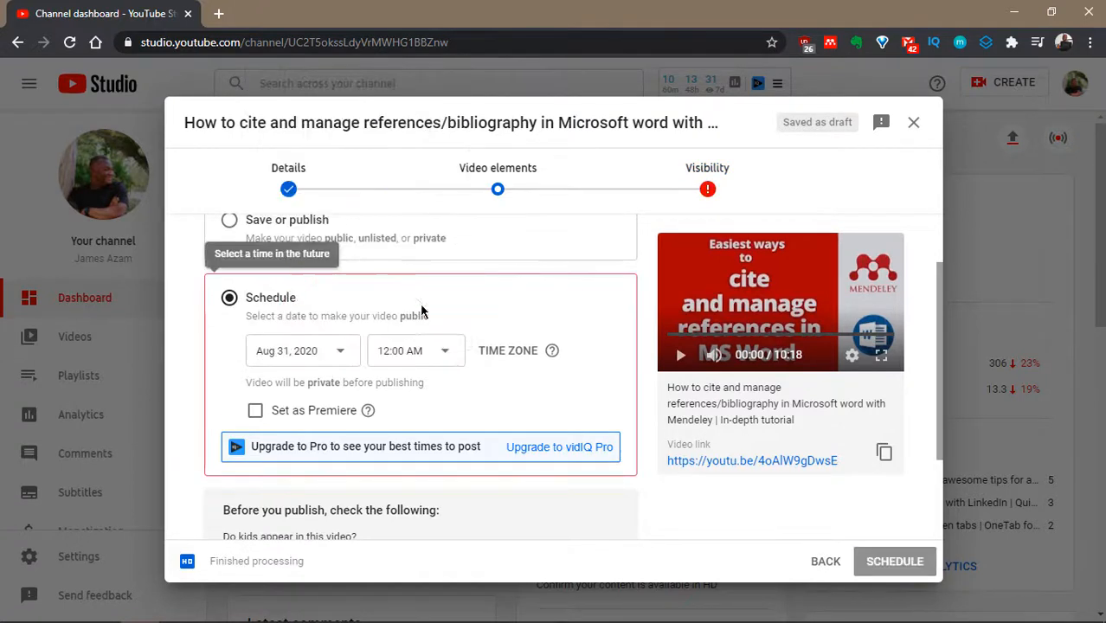
{"action": "left_click", "coordinate": [444, 355]}
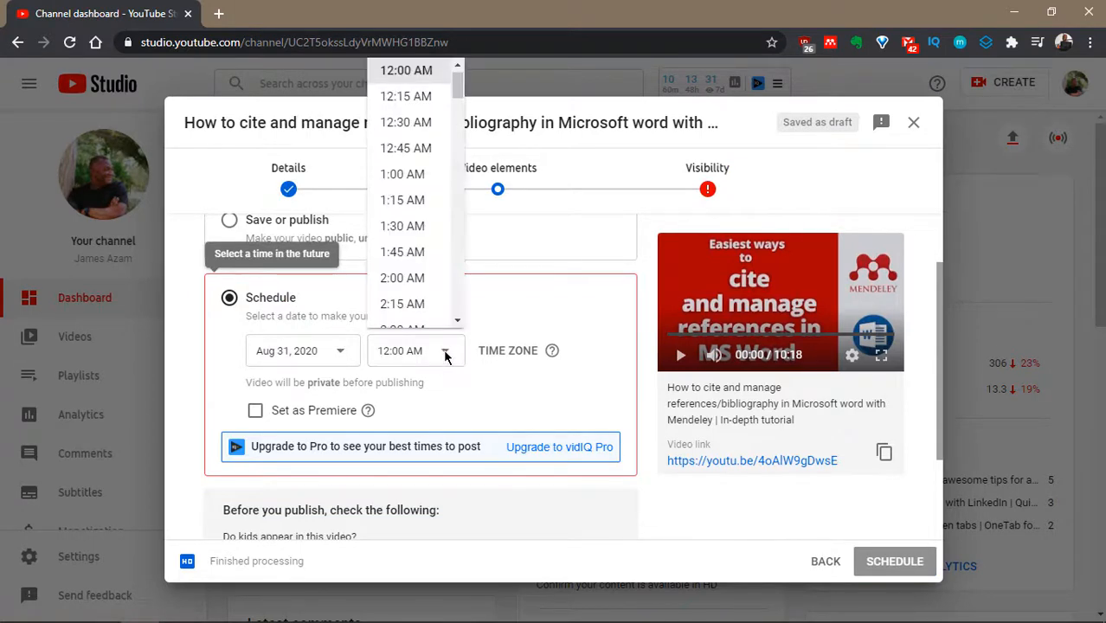
{"action": "scroll", "coordinate": [407, 122], "scroll_direction": "down", "scroll_amount": 5}
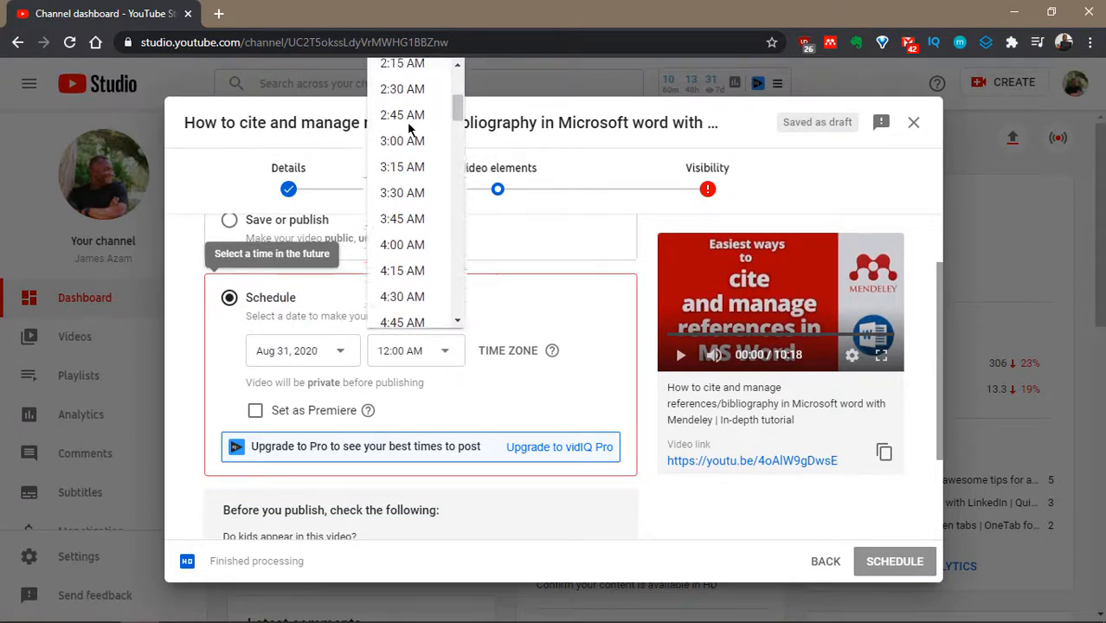
{"action": "scroll", "coordinate": [408, 180], "scroll_direction": "down", "scroll_amount": 3}
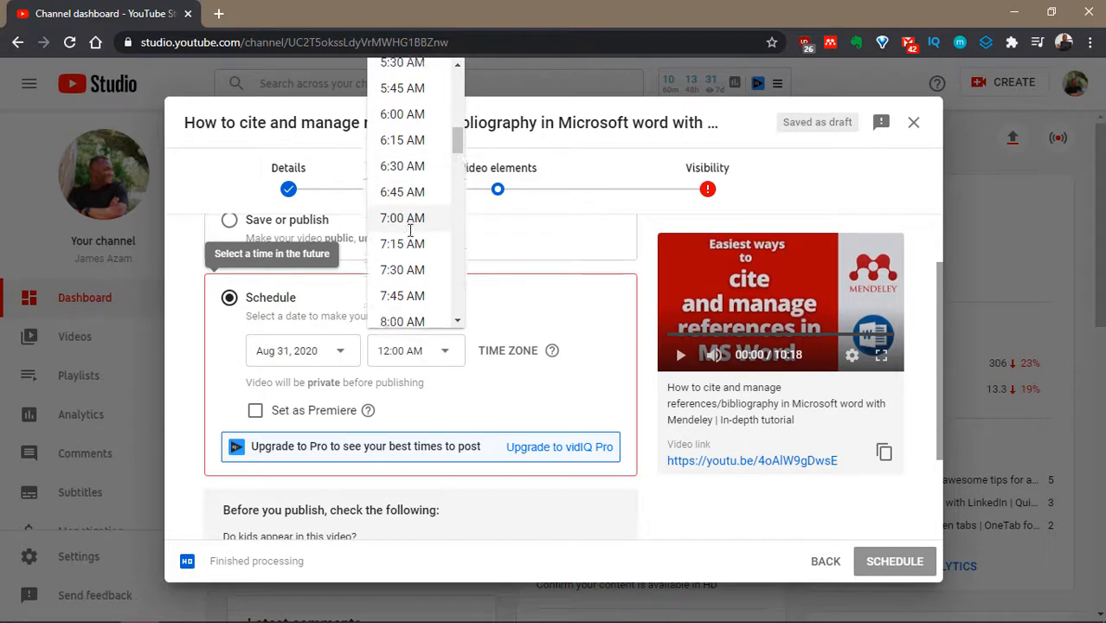
{"action": "left_click", "coordinate": [402, 178]}
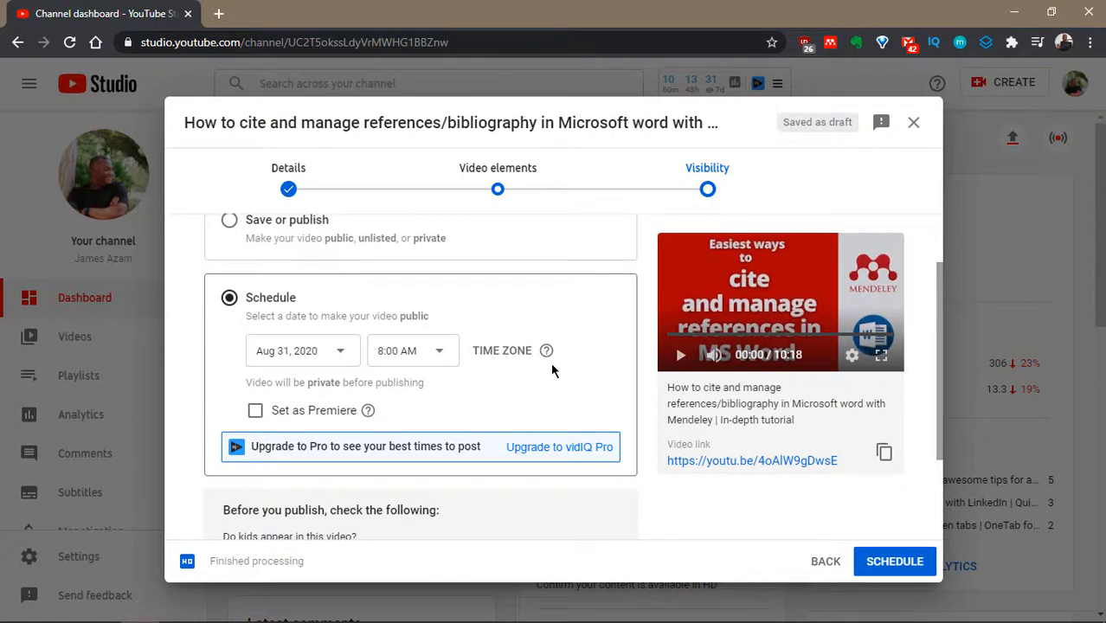
{"action": "scroll", "coordinate": [654, 420], "scroll_direction": "down", "scroll_amount": 2}
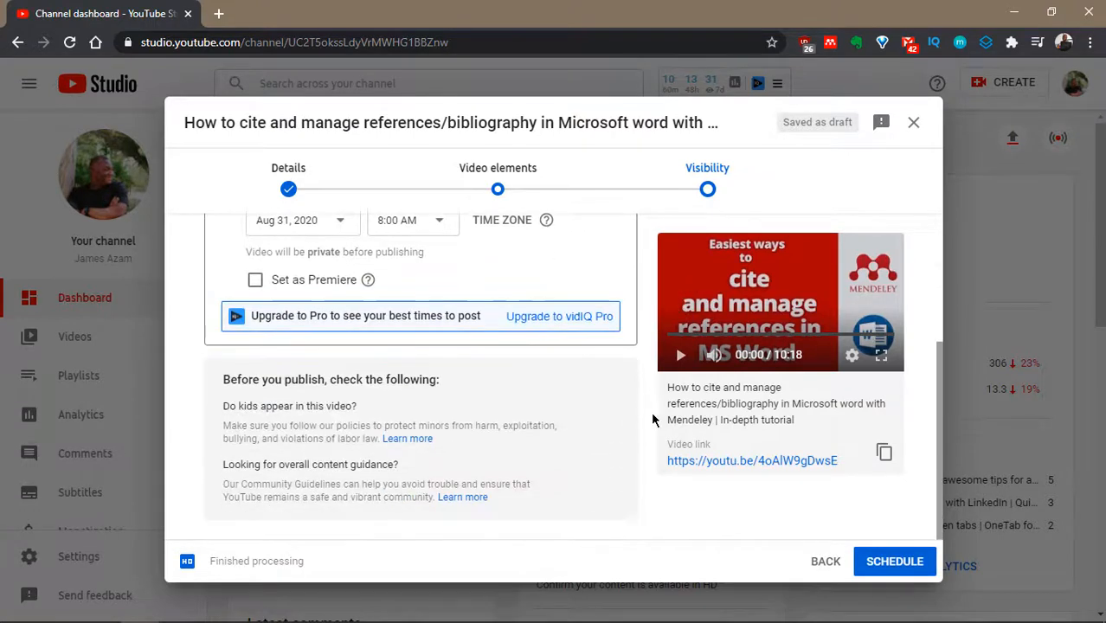
Set the video's visibility to Unlisted instead of scheduling it, and save the upload
{"action": "scroll", "coordinate": [629, 419], "scroll_direction": "up", "scroll_amount": 3}
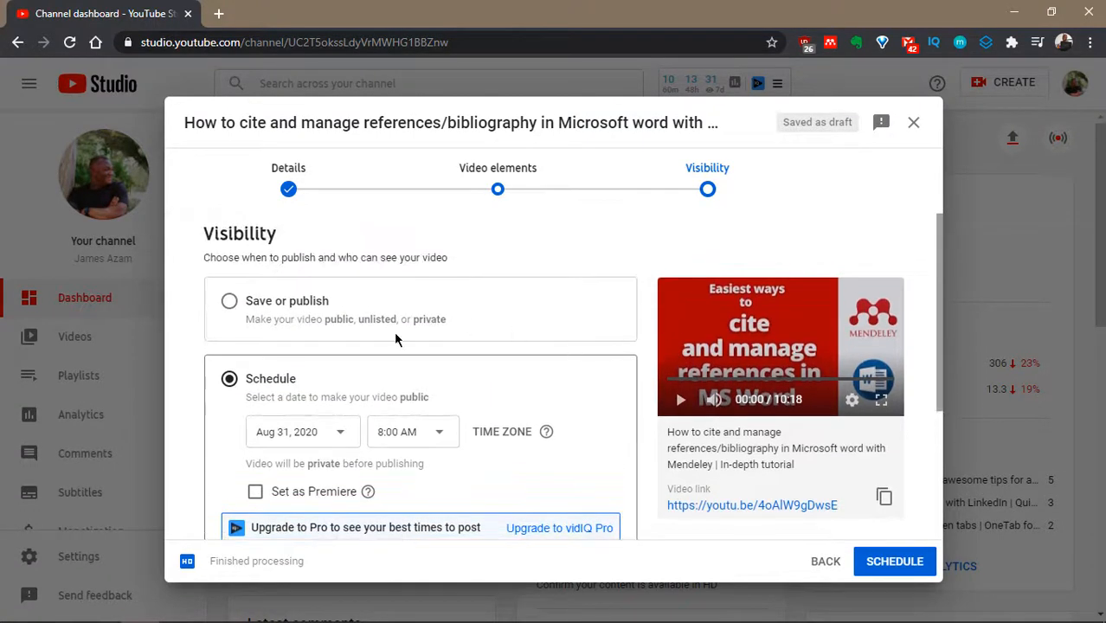
{"action": "left_click", "coordinate": [230, 302]}
{"action": "left_click", "coordinate": [263, 400]}
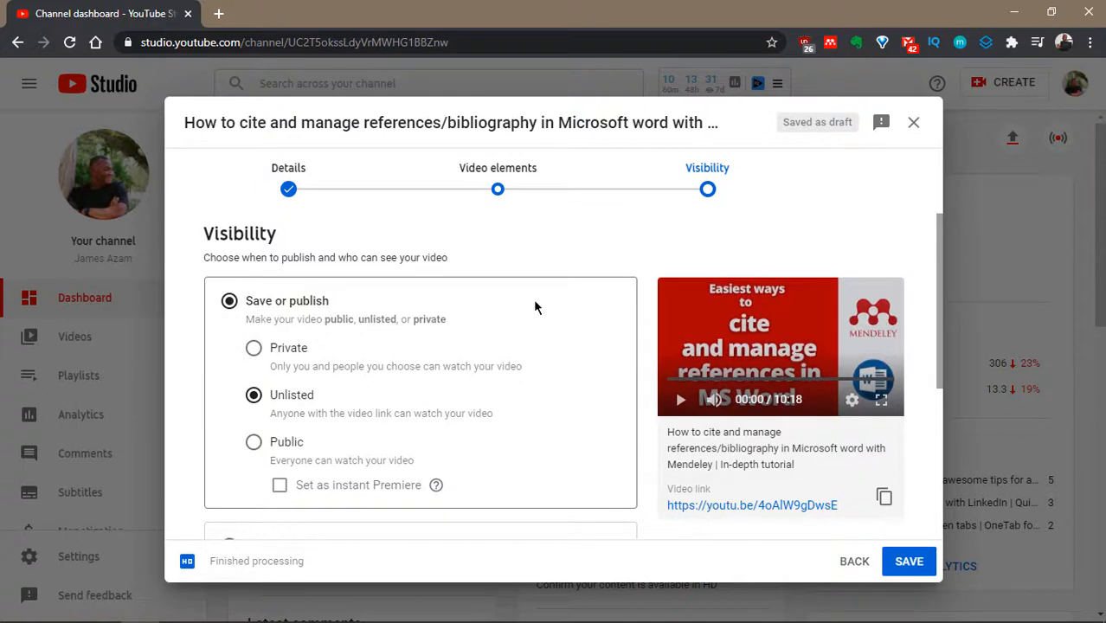
{"action": "scroll", "coordinate": [535, 307], "scroll_direction": "down", "scroll_amount": 1}
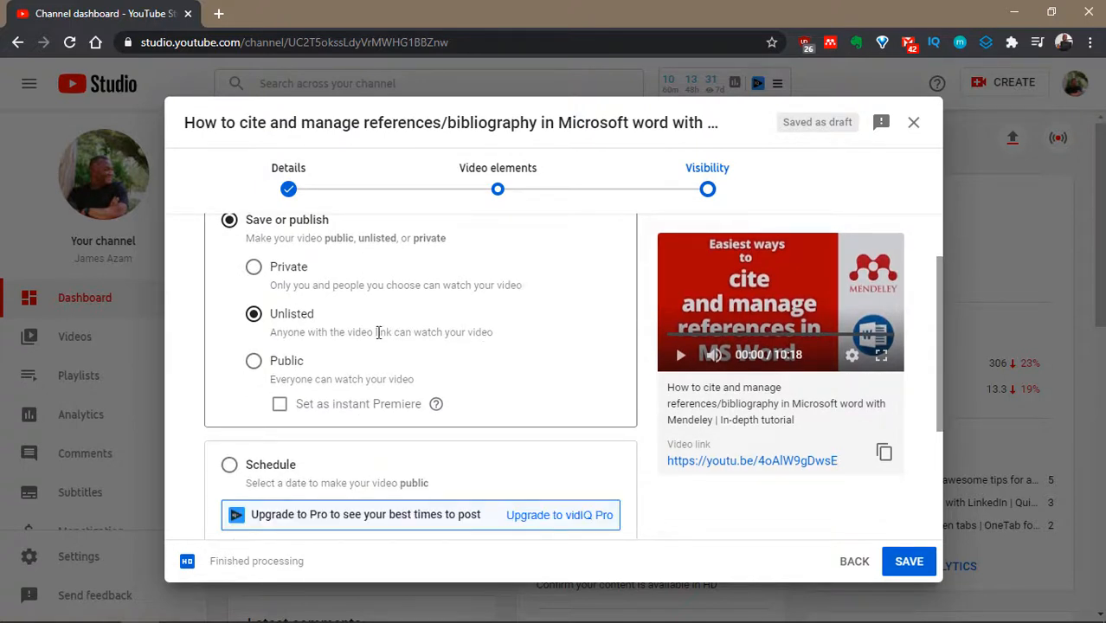
{"action": "scroll", "coordinate": [627, 333], "scroll_direction": "down", "scroll_amount": 2}
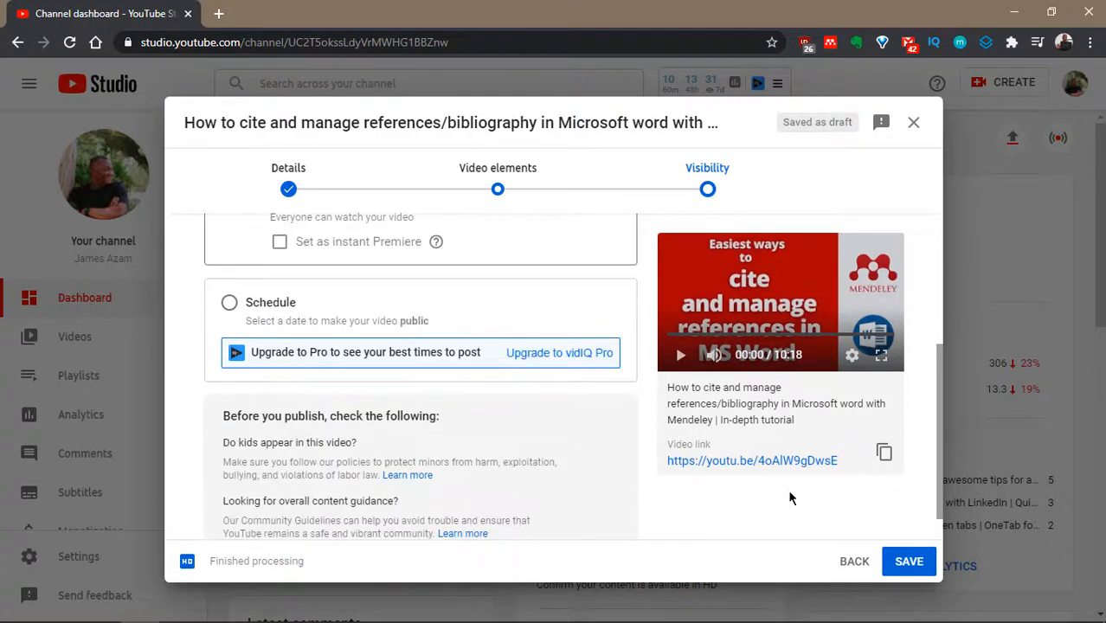
{"action": "left_click", "coordinate": [907, 562]}
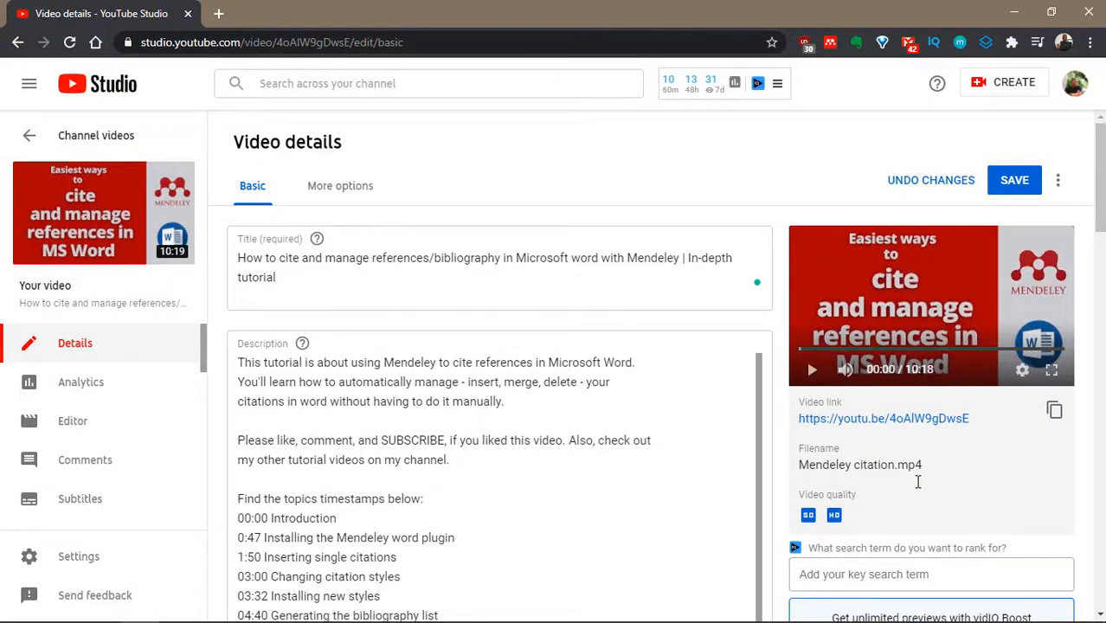
Open the uploaded video's watch page from its video link and expand its full description
{"action": "left_click", "coordinate": [876, 419]}
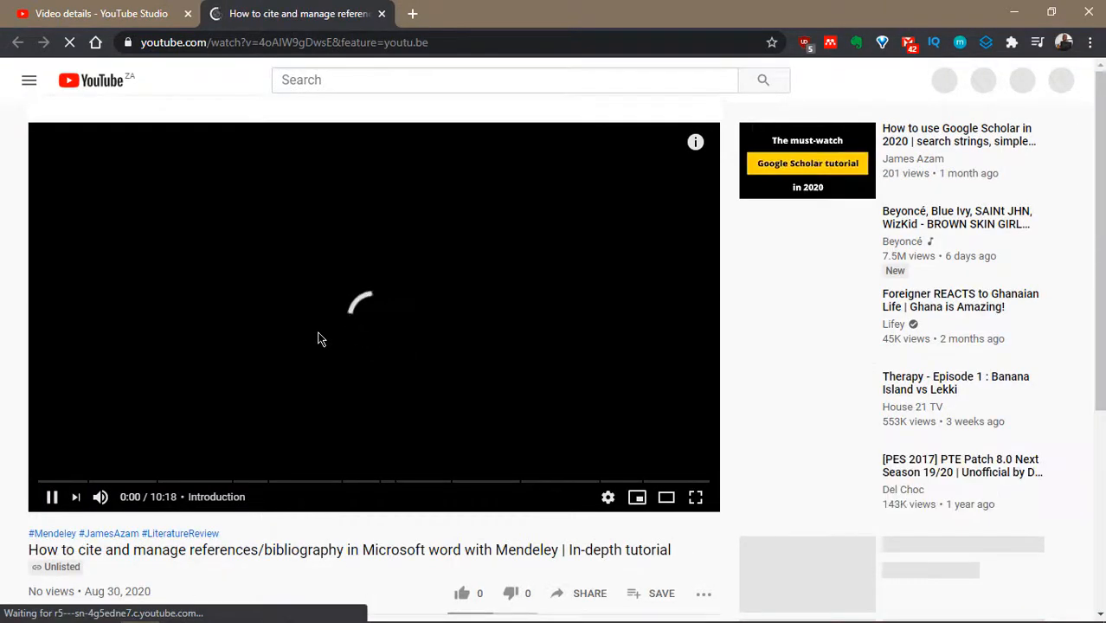
{"action": "left_click", "coordinate": [330, 446]}
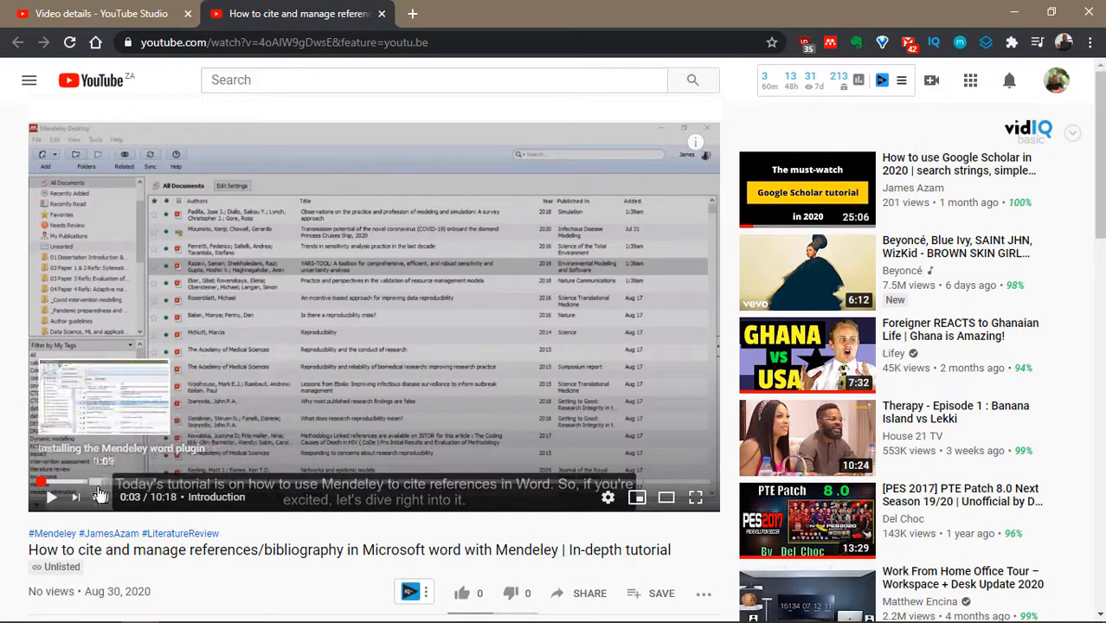
{"action": "scroll", "coordinate": [212, 379], "scroll_direction": "down", "scroll_amount": 3}
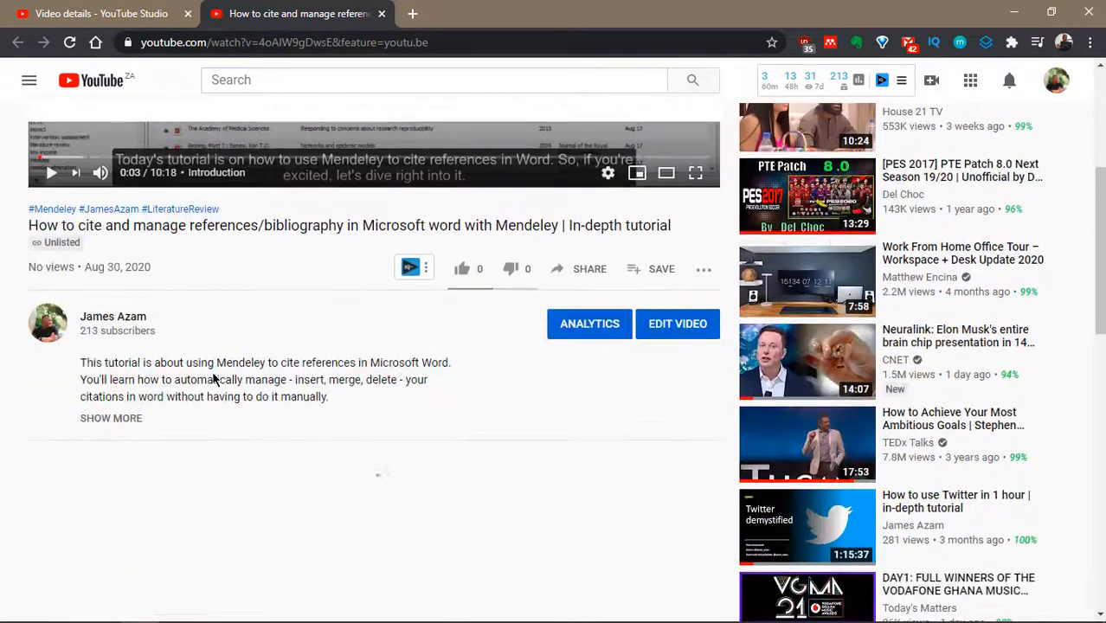
{"action": "left_click", "coordinate": [110, 418]}
Follow the 05:15 timestamp in the description to its chapter and pause the playback
{"action": "scroll", "coordinate": [180, 384], "scroll_direction": "down", "scroll_amount": 3}
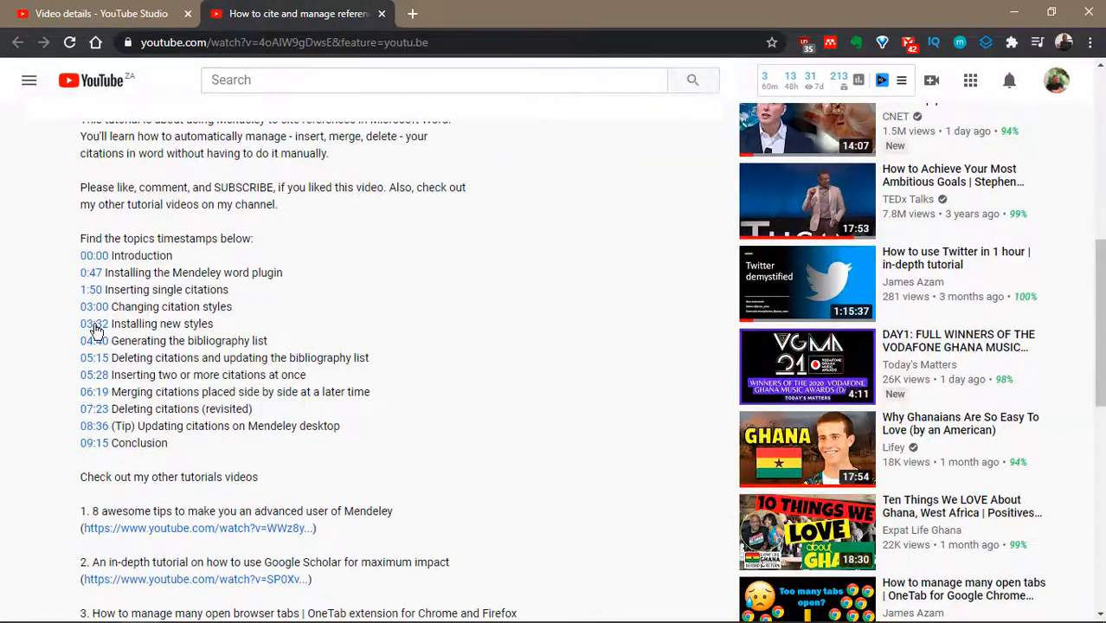
{"action": "left_click", "coordinate": [98, 360]}
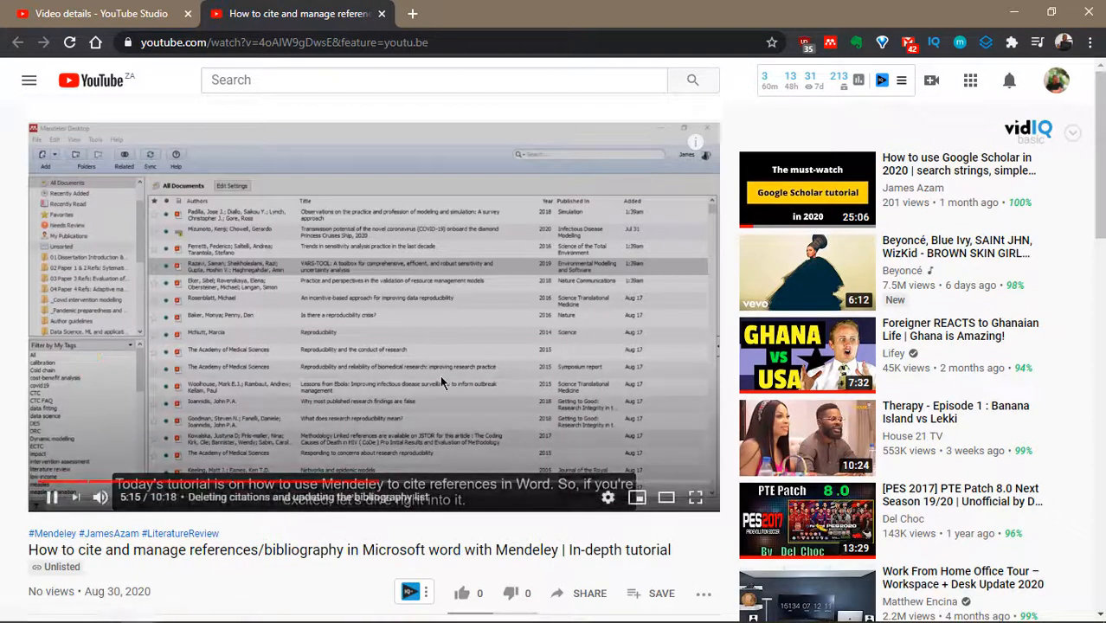
{"action": "left_click", "coordinate": [457, 422]}
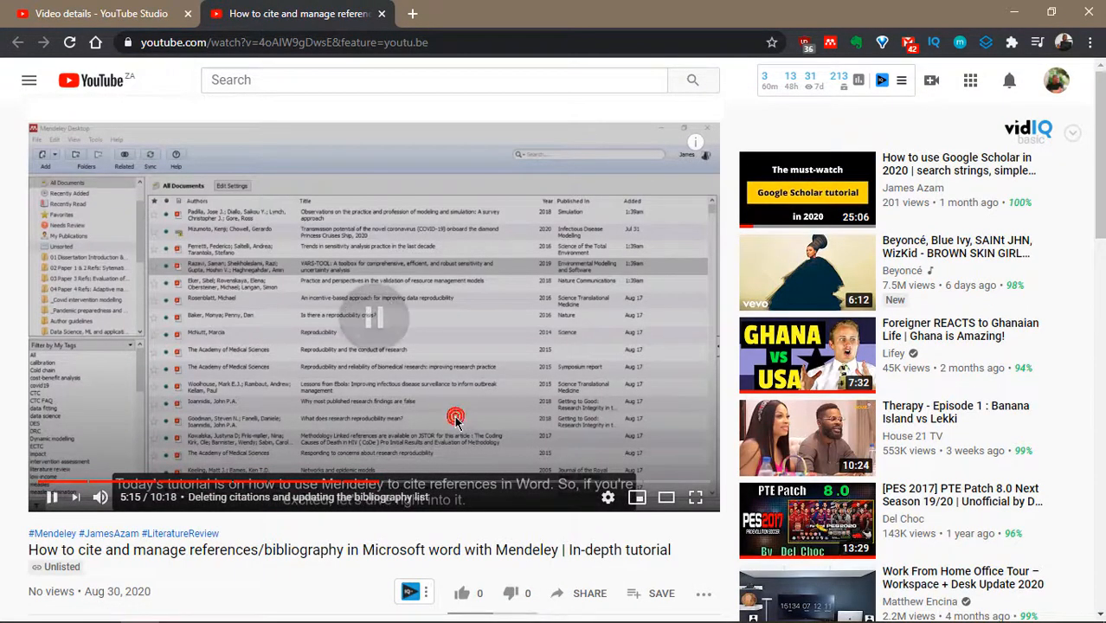
Review the description's hashtags, tutorial links and song credits, and test the link to the LinkedIn CV tutorial
{"action": "scroll", "coordinate": [345, 419], "scroll_direction": "down", "scroll_amount": 7}
{"action": "scroll", "coordinate": [205, 307], "scroll_direction": "up", "scroll_amount": 4}
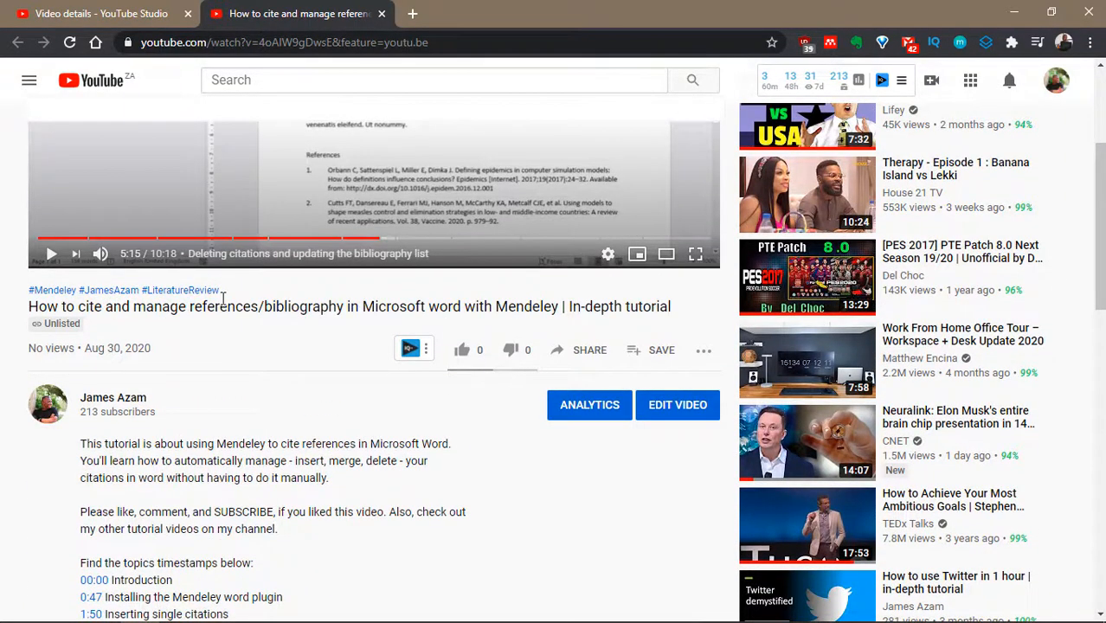
{"action": "scroll", "coordinate": [223, 298], "scroll_direction": "down", "scroll_amount": 6}
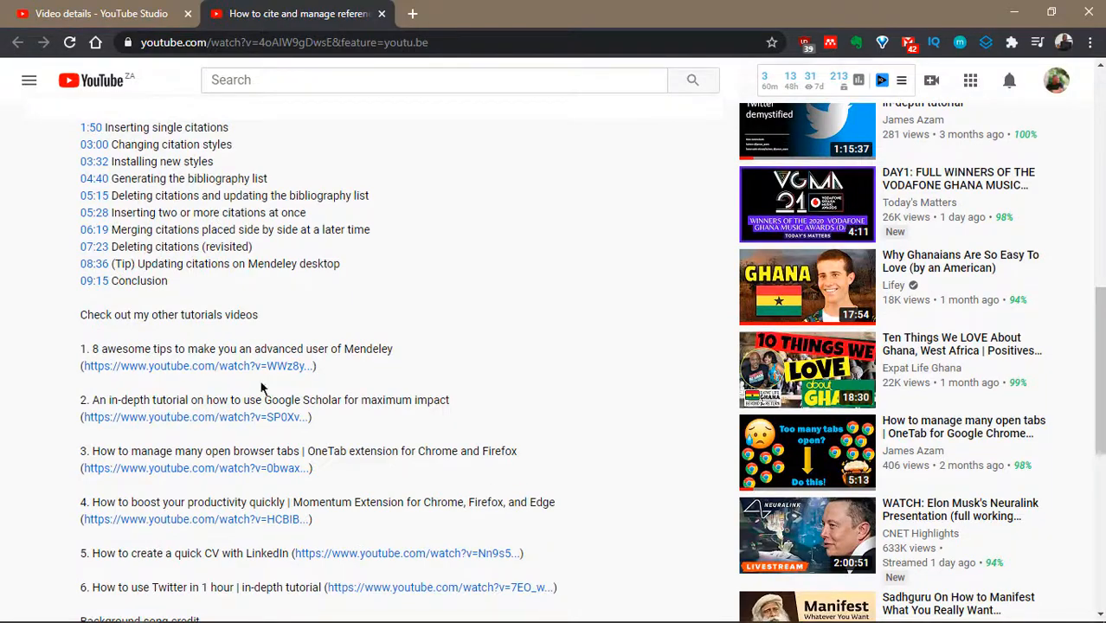
{"action": "scroll", "coordinate": [268, 346], "scroll_direction": "down", "scroll_amount": 2}
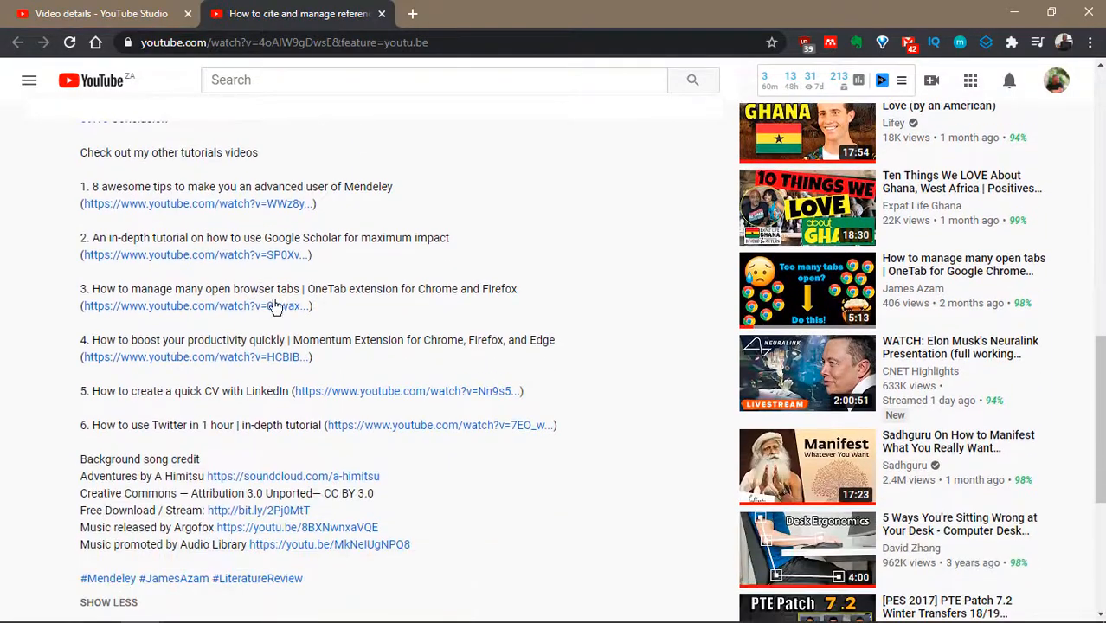
{"action": "left_click", "coordinate": [374, 391]}
{"action": "scroll", "coordinate": [105, 227], "scroll_direction": "down", "scroll_amount": 3}
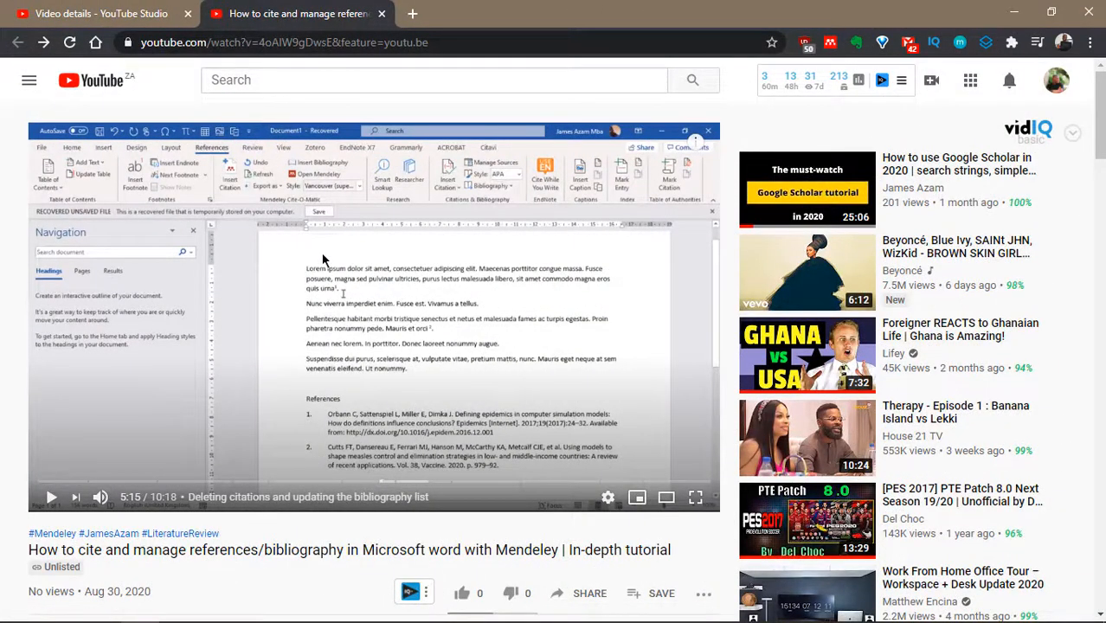
Return to the video's details in YouTube Studio, look through the description and thumbnail, and save the pending changes
{"action": "left_click", "coordinate": [109, 10]}
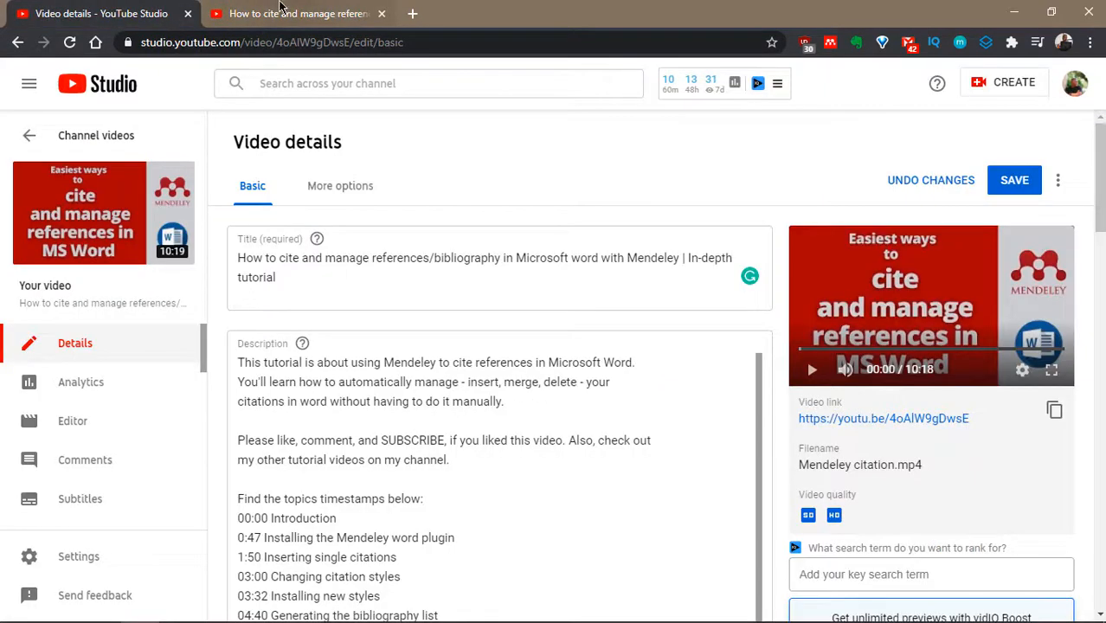
{"action": "left_click", "coordinate": [617, 378]}
{"action": "scroll", "coordinate": [664, 400], "scroll_direction": "down", "scroll_amount": 8}
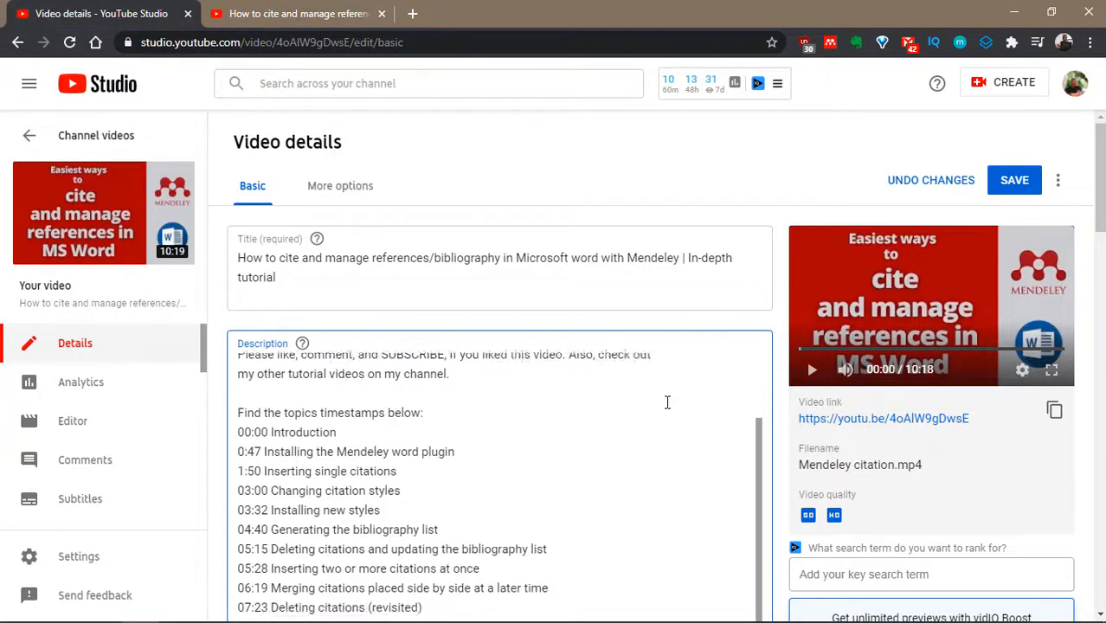
{"action": "scroll", "coordinate": [432, 304], "scroll_direction": "down", "scroll_amount": 5}
{"action": "scroll", "coordinate": [433, 304], "scroll_direction": "down", "scroll_amount": 10}
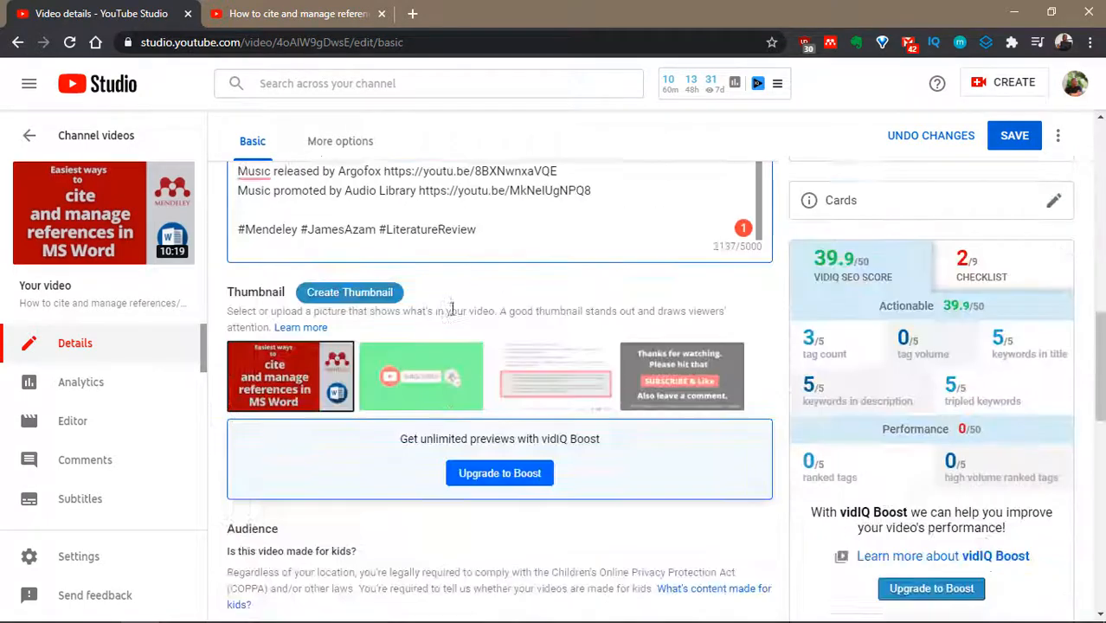
{"action": "scroll", "coordinate": [450, 320], "scroll_direction": "up", "scroll_amount": 15}
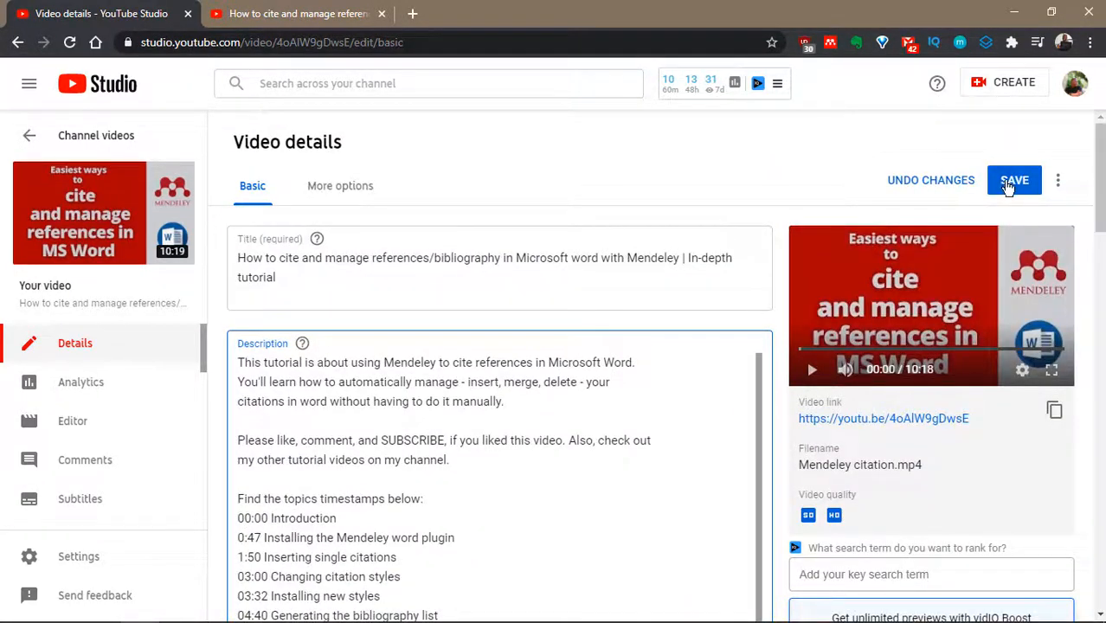
{"action": "left_click", "coordinate": [1012, 181]}
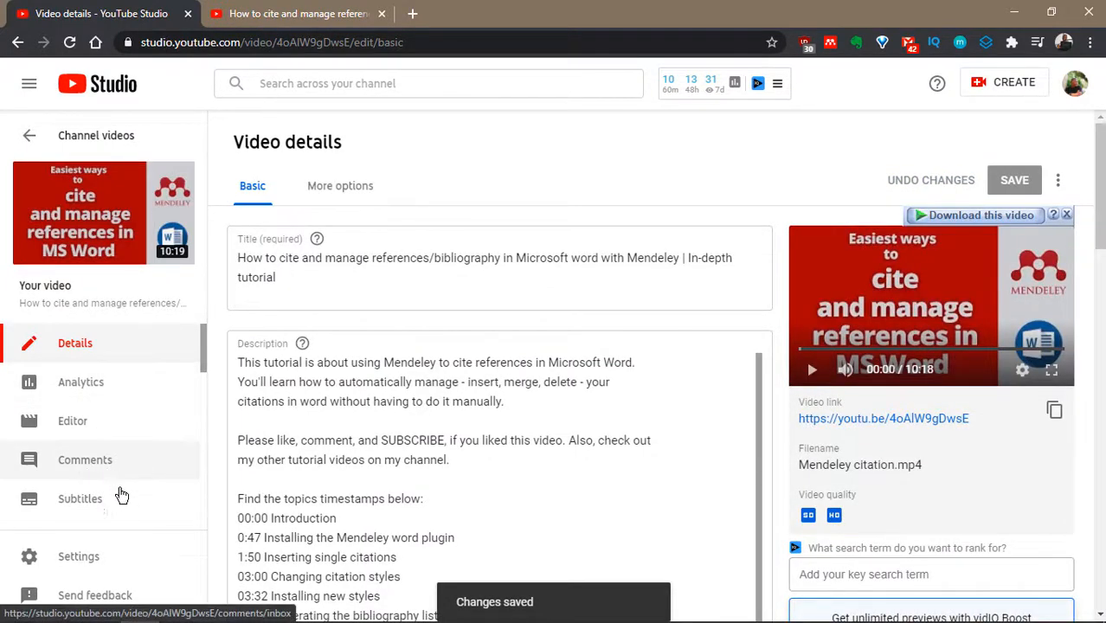
Go back to the channel's video list, close the watch page, and publish the Mendeley citation video as Public
{"action": "left_click", "coordinate": [30, 127]}
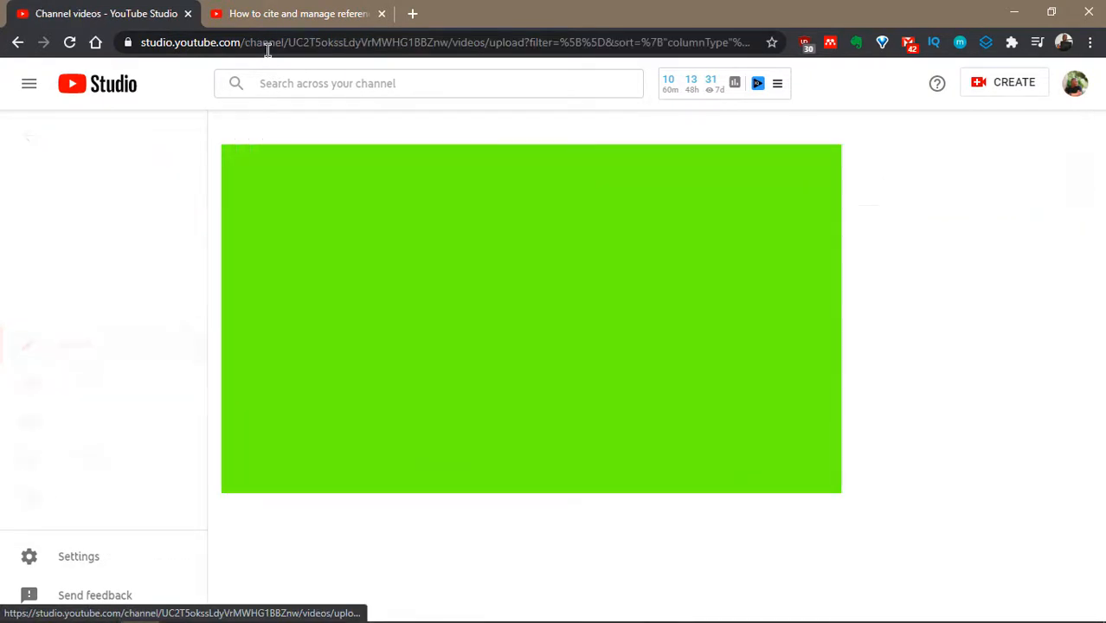
{"action": "left_click", "coordinate": [350, 12]}
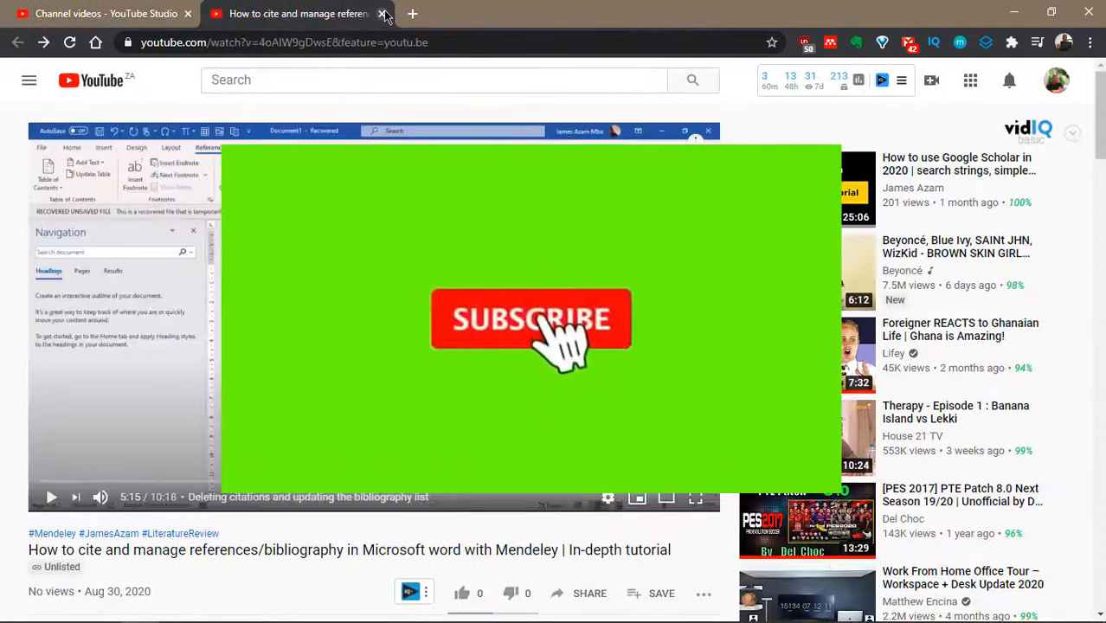
{"action": "left_click", "coordinate": [381, 13]}
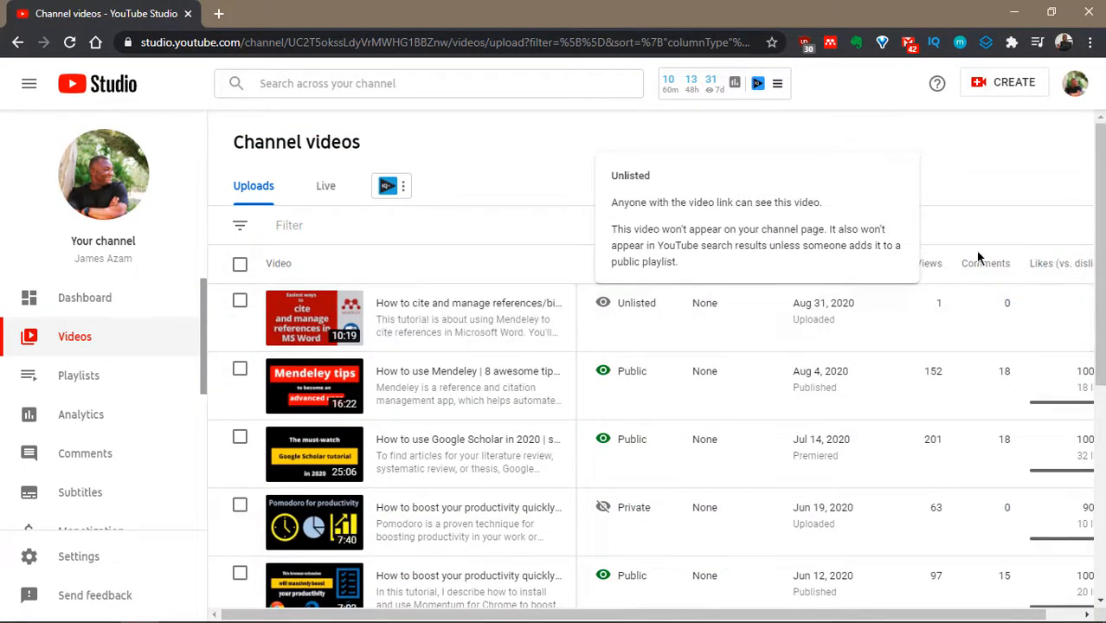
{"action": "left_click", "coordinate": [661, 302]}
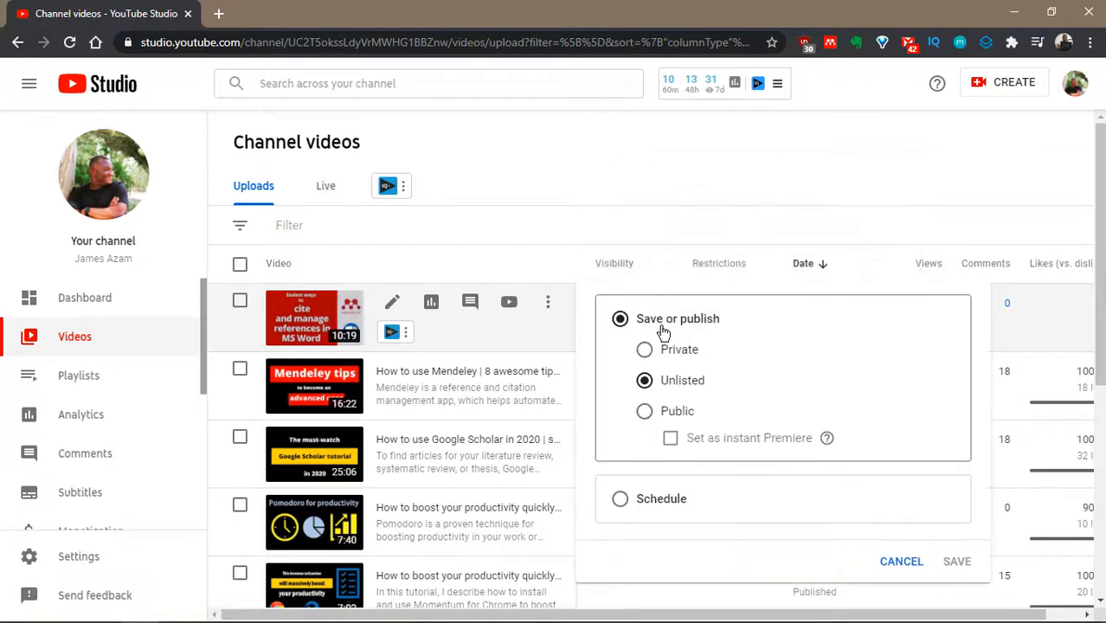
{"action": "left_click", "coordinate": [646, 414]}
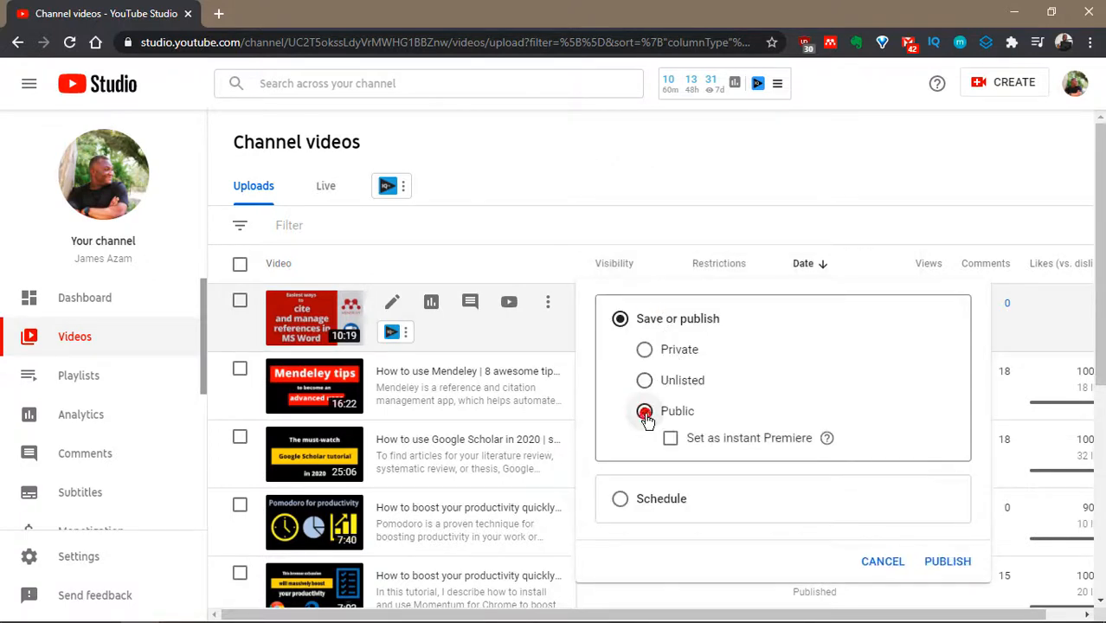
{"action": "left_click", "coordinate": [943, 562]}
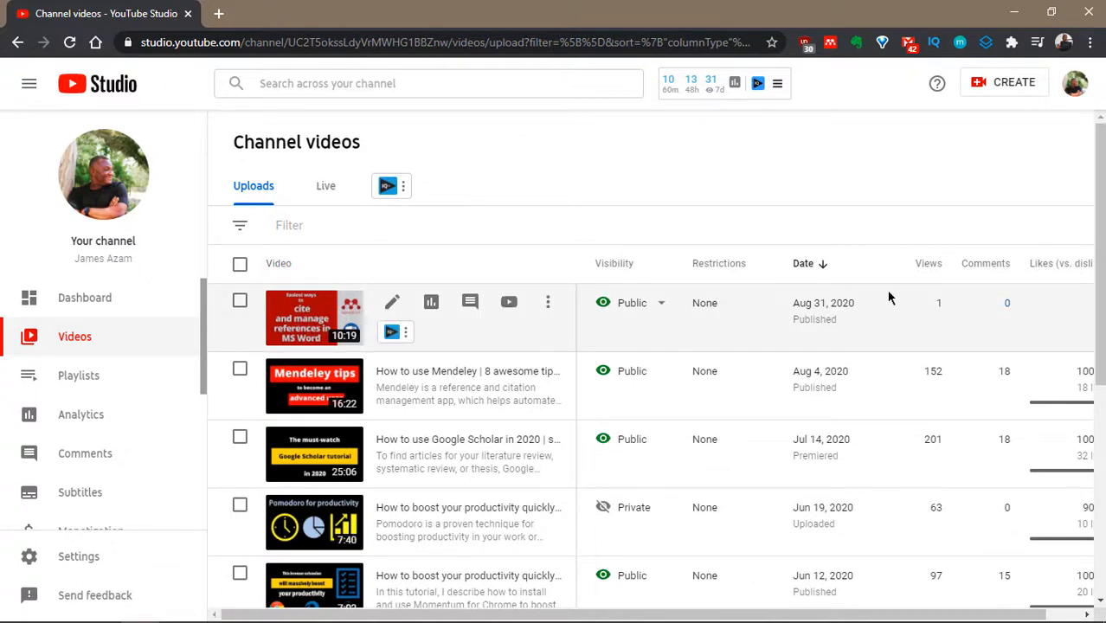
Open the channel dashboard and review the latest video's performance, recent comments and channel analytics
{"action": "left_click", "coordinate": [103, 308]}
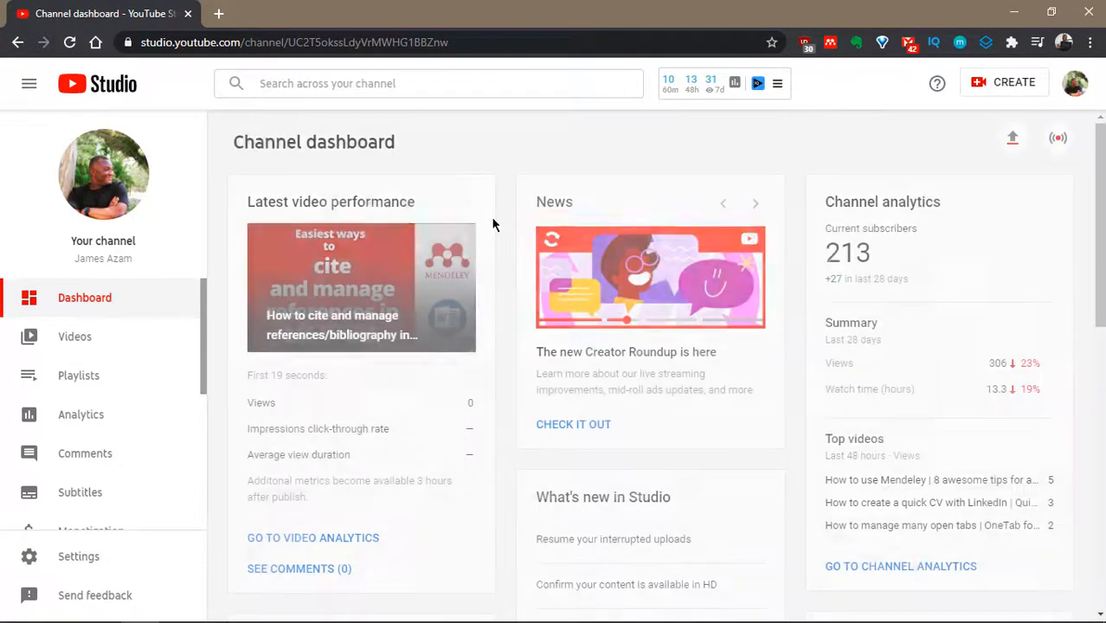
{"action": "scroll", "coordinate": [375, 306], "scroll_direction": "down", "scroll_amount": 2}
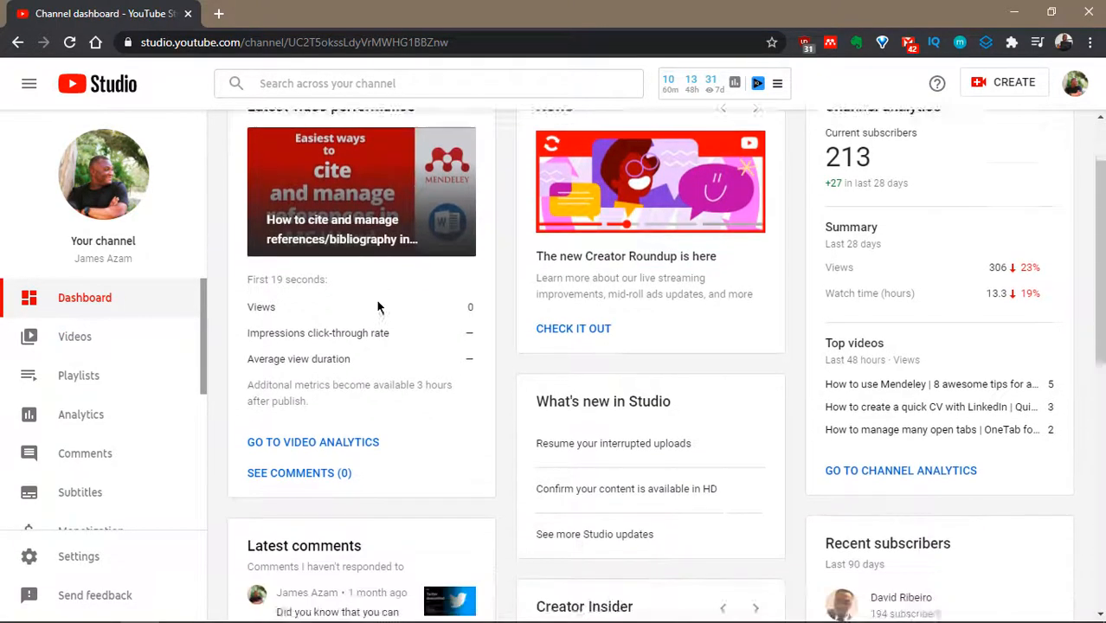
{"action": "scroll", "coordinate": [409, 321], "scroll_direction": "up", "scroll_amount": 2}
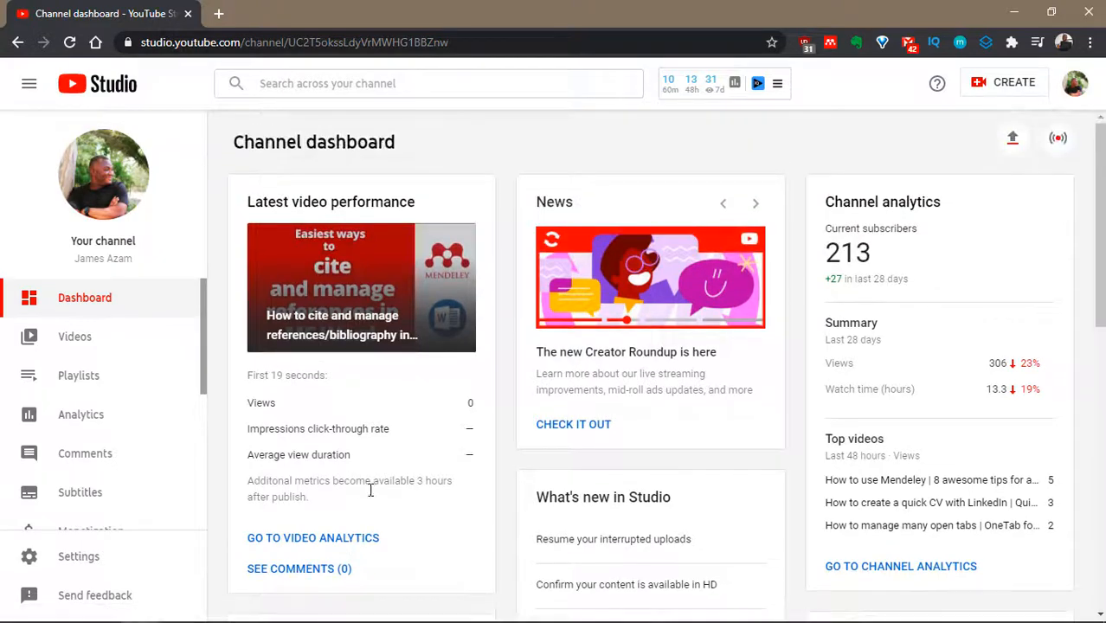
{"action": "scroll", "coordinate": [404, 293], "scroll_direction": "down", "scroll_amount": 5}
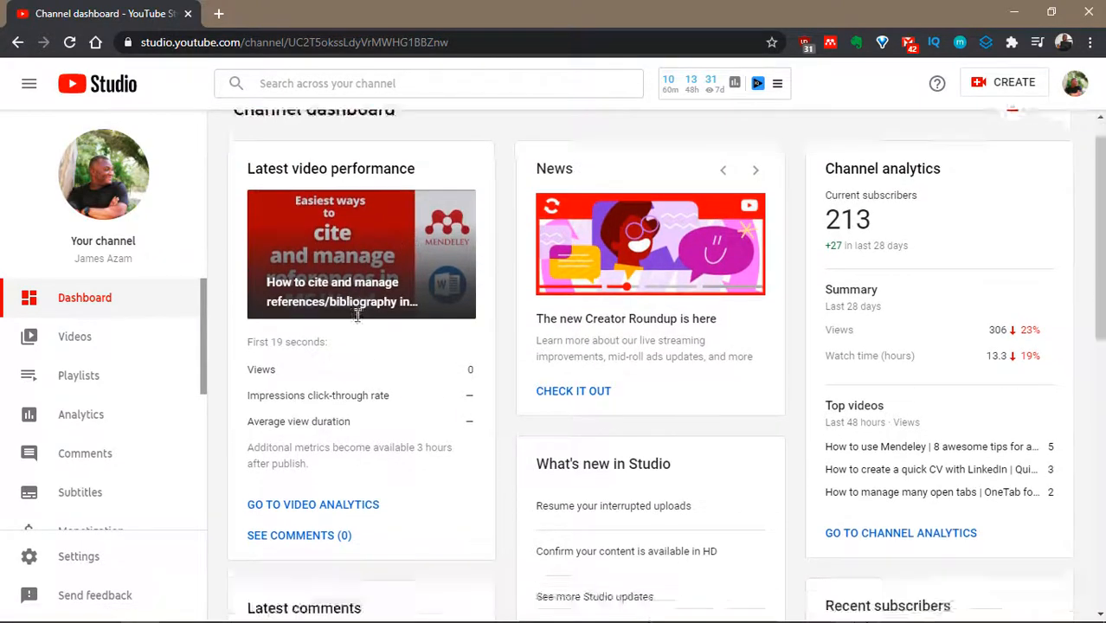
{"action": "scroll", "coordinate": [350, 310], "scroll_direction": "up", "scroll_amount": 3}
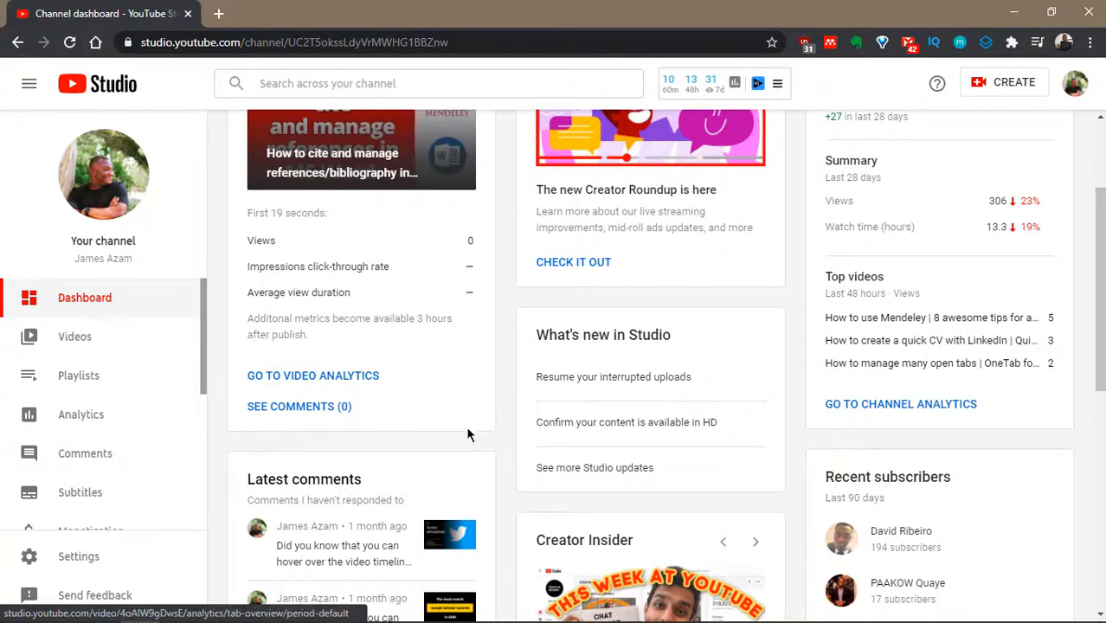
{"action": "scroll", "coordinate": [511, 277], "scroll_direction": "up", "scroll_amount": 2}
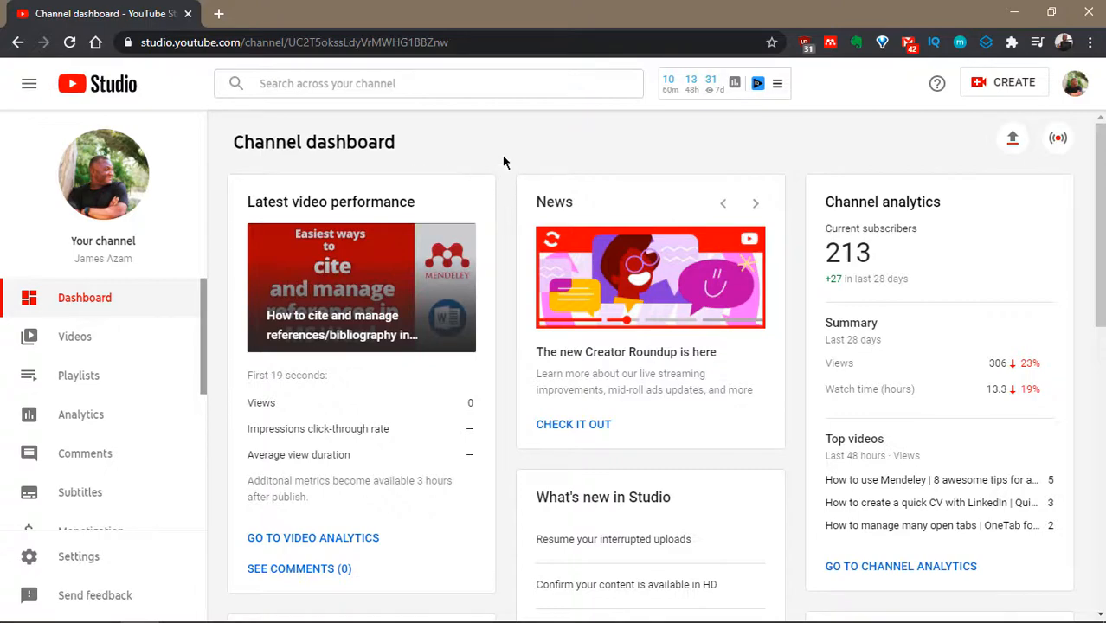
{"action": "mouse_move", "coordinate": [1101, 202]}
{"action": "left_mouse_down"}
{"action": "mouse_move", "coordinate": [1101, 480]}
{"action": "mouse_move", "coordinate": [1101, 201]}
{"action": "left_mouse_up"}
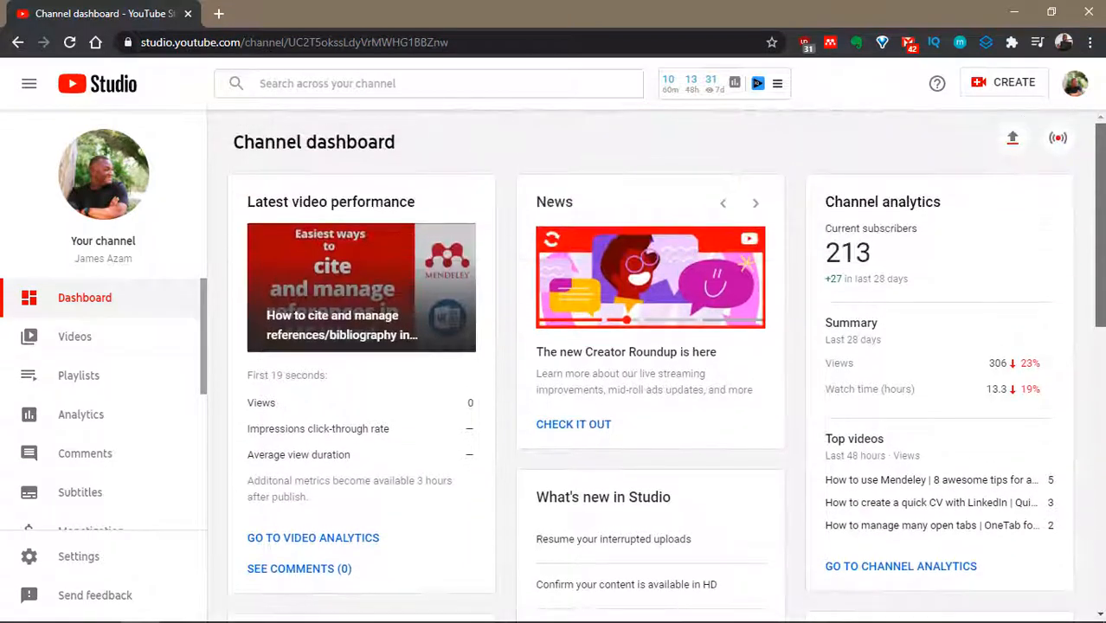